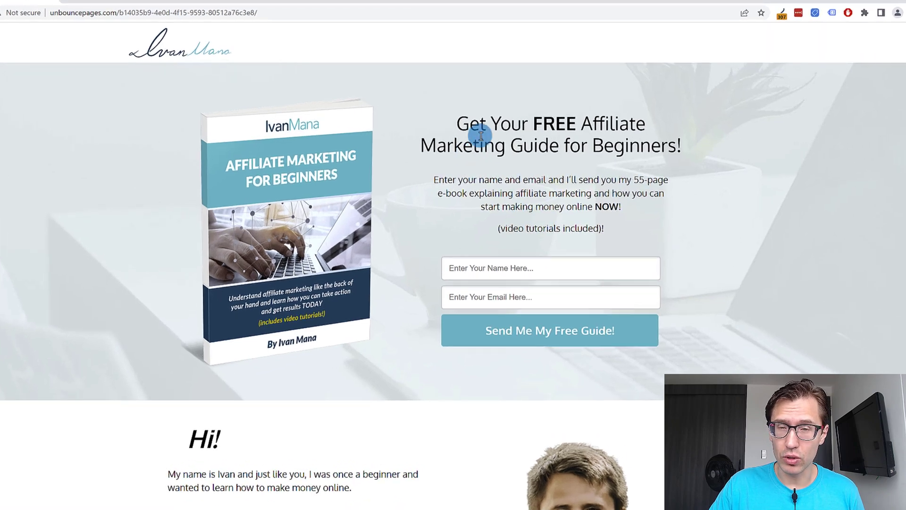
Review the free affiliate marketing guide landing page from its headline and sign-up form down to the earnings section.
left_click_drag(503, 129, 588, 219)
left_click(603, 201)
scroll(570, 208, "down", 1)
scroll(519, 227, "down", 15)
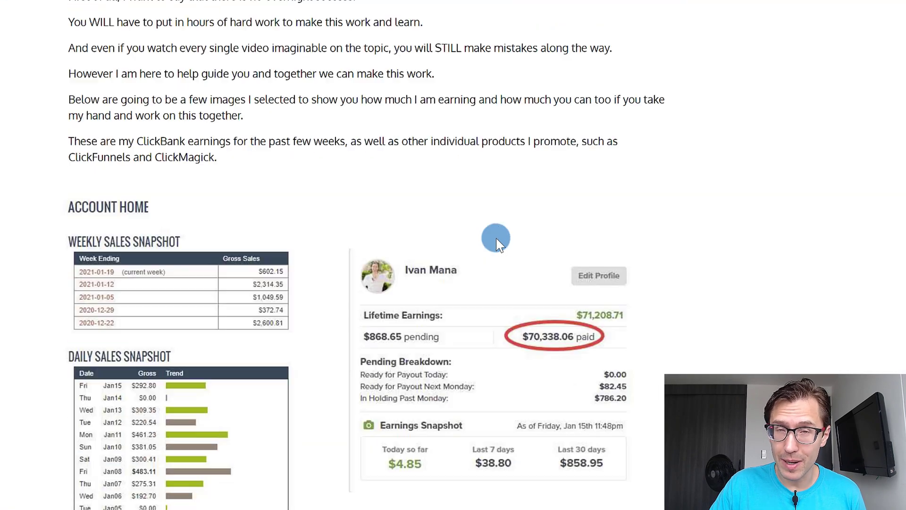
scroll(455, 260, "up", 15)
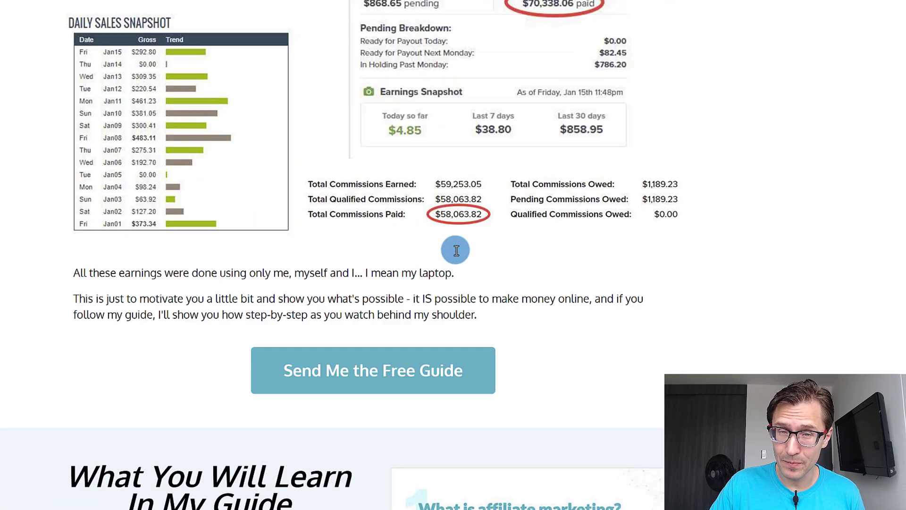
scroll(449, 255, "up", 8)
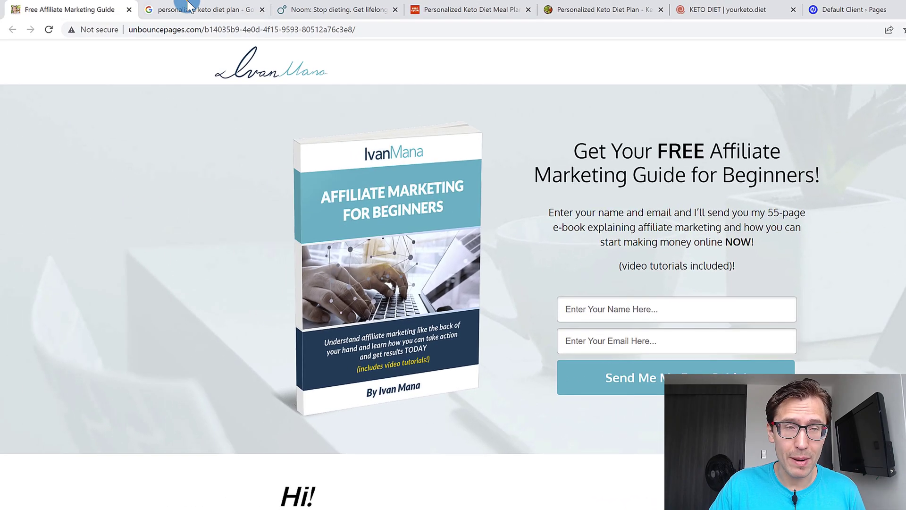
View the search results for "personalized keto diet plan" and look through Noom's weight loss goal landing page.
left_click(187, 3)
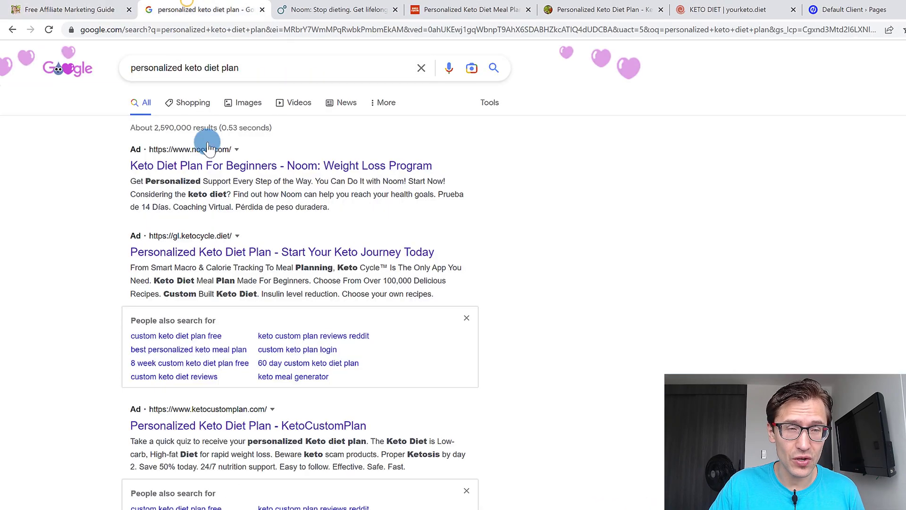
left_click(349, 9)
scroll(499, 351, "down", 5)
scroll(478, 334, "up", 5)
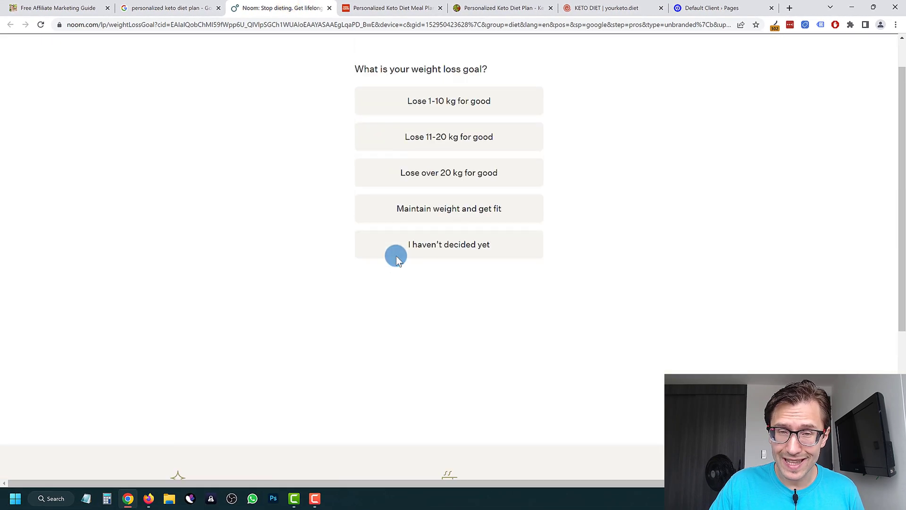
scroll(395, 255, "up", 1)
Look over the KetoCycle landing page with its gender selection for the personalised Keto diet plan.
left_click(379, 7)
scroll(420, 255, "down", 5)
scroll(408, 264, "up", 5)
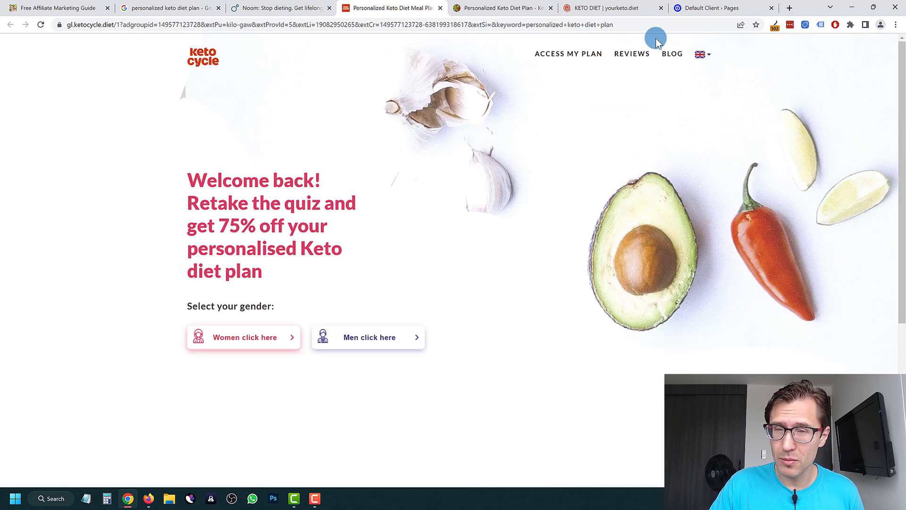
Look through the yourketo.diet landing page, from the gender choice to the Ultimate Keto Diet Guide list.
left_click(489, 6)
left_click(609, 6)
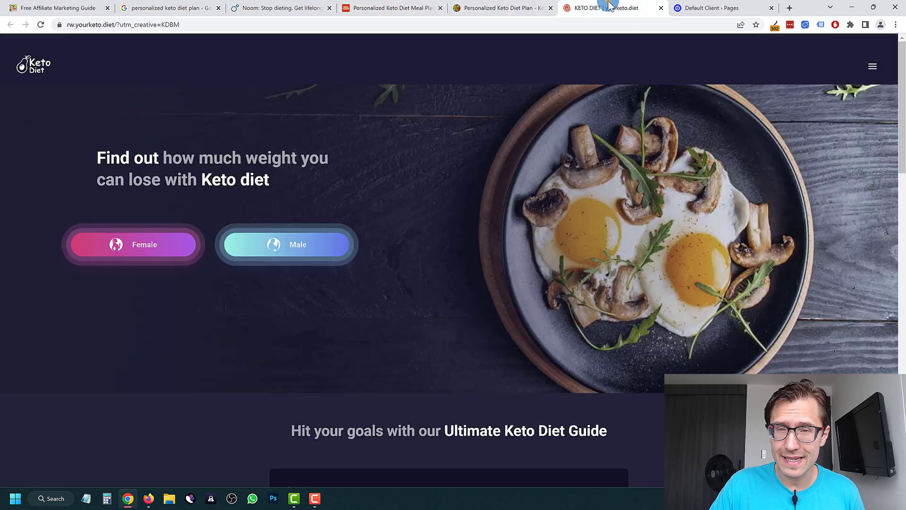
scroll(384, 297, "down", 15)
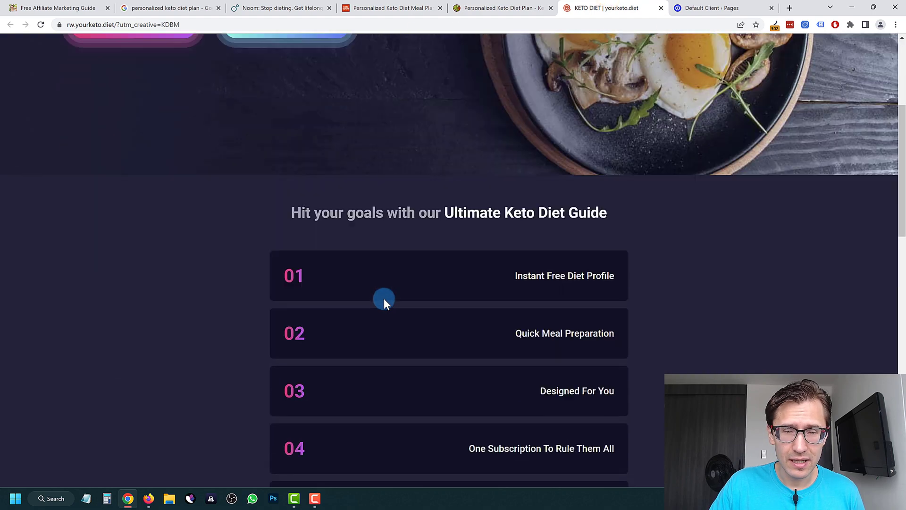
scroll(324, 326, "up", 2)
scroll(330, 309, "up", 13)
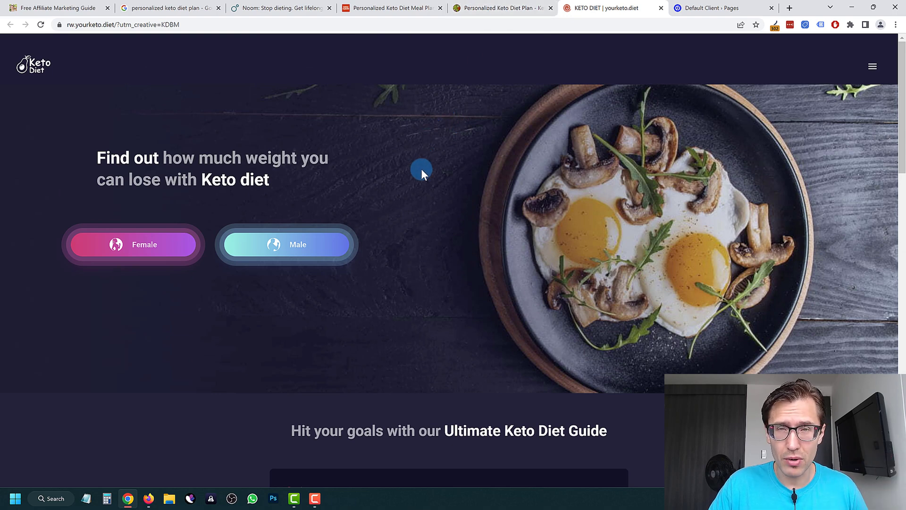
Review the KetoCustomPlan landing page down to its three-step plan section, and return to the affiliate marketing guide page.
left_click(503, 8)
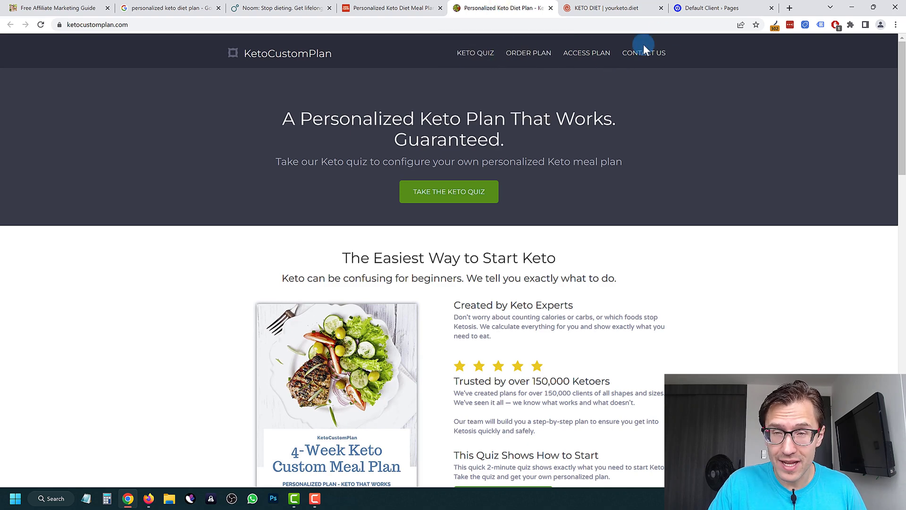
scroll(457, 292, "down", 10)
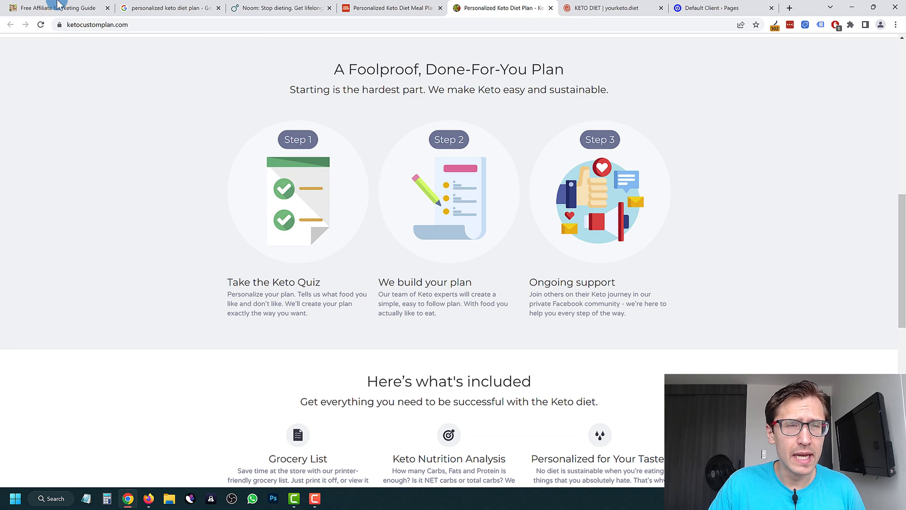
left_click(57, 8)
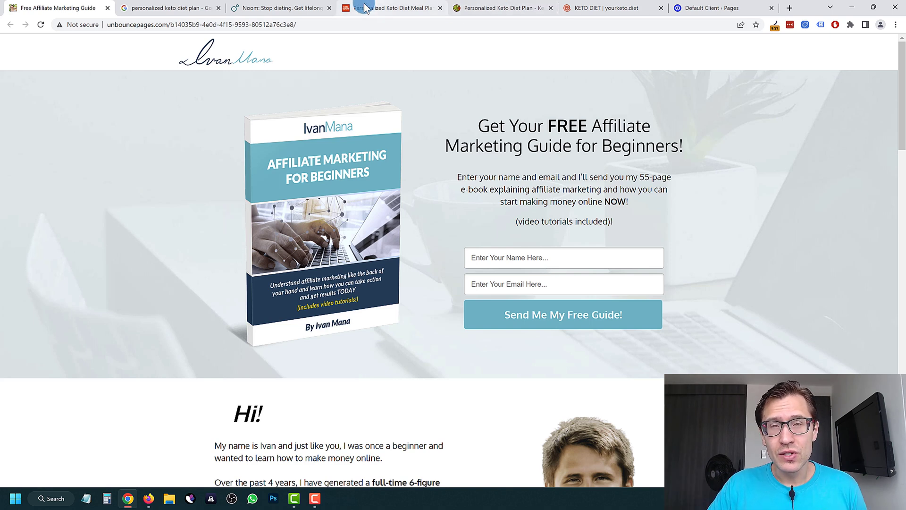
mouse_move(363, 7)
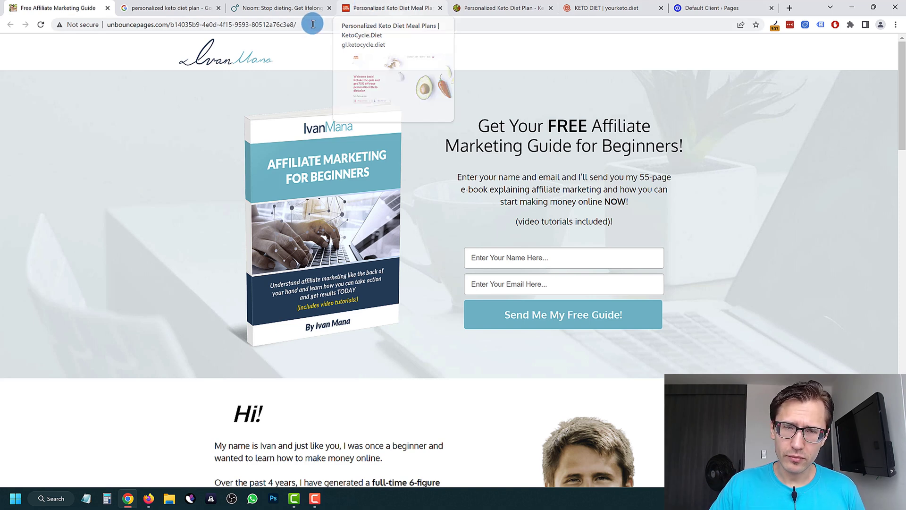
Examine the Noom landing page from the weight loss goal options down to the Continue button and footer.
left_click(365, 5)
left_click(284, 6)
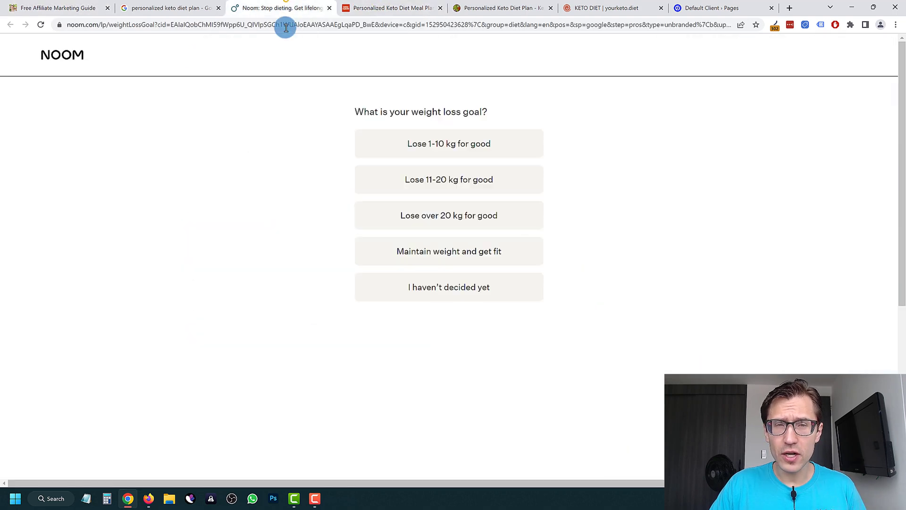
scroll(339, 160, "down", 5)
scroll(318, 168, "up", 5)
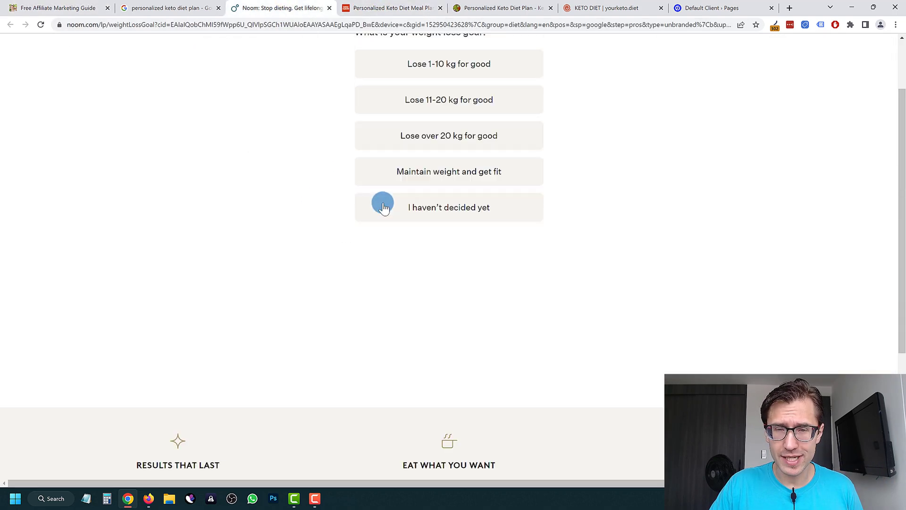
scroll(501, 283, "down", 5)
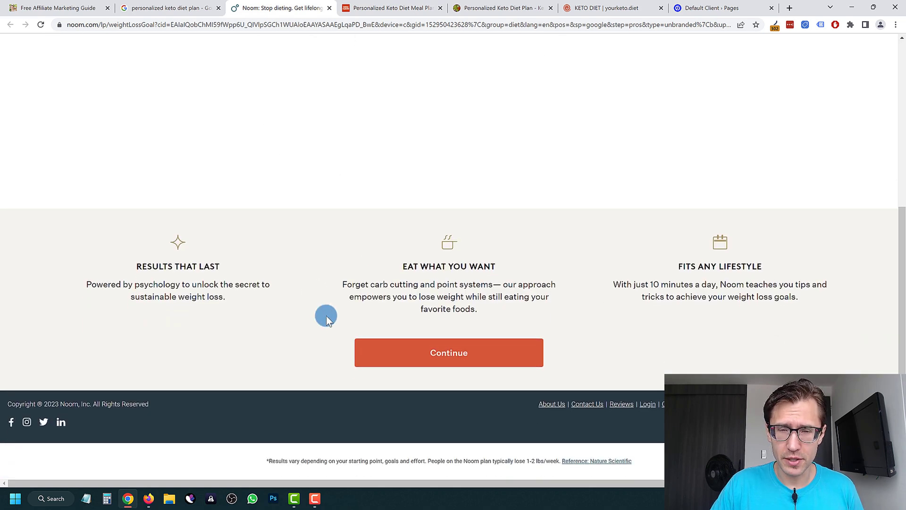
scroll(355, 223, "up", 5)
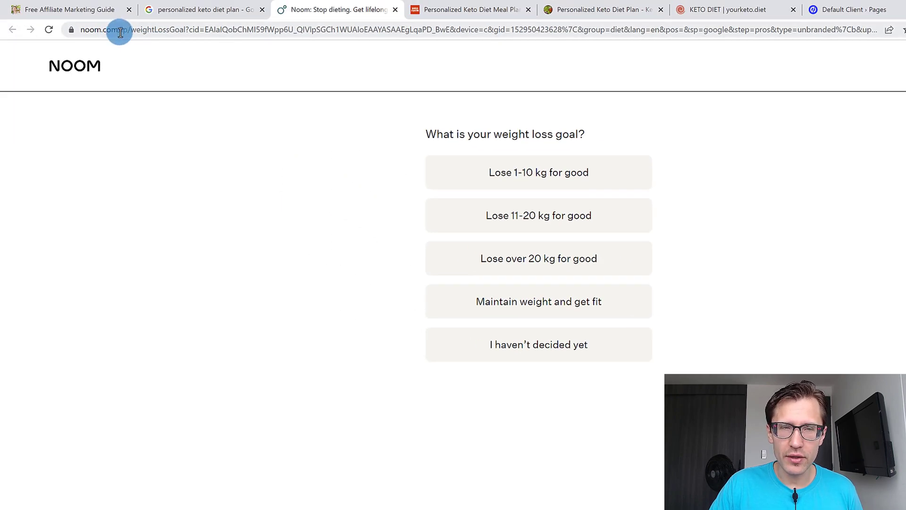
Highlight the noom.com domain and the "lp" part of the Noom landing page's web address.
left_click_drag(121, 31, 73, 30)
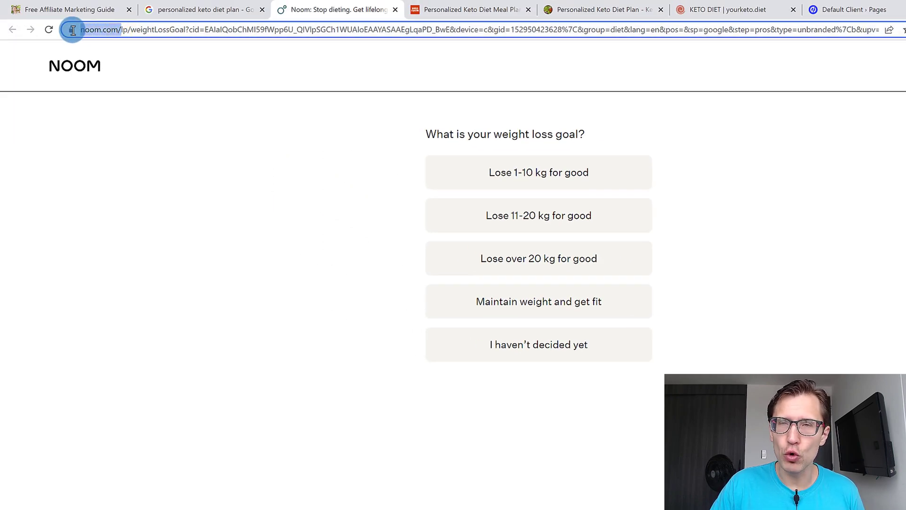
left_click(172, 30)
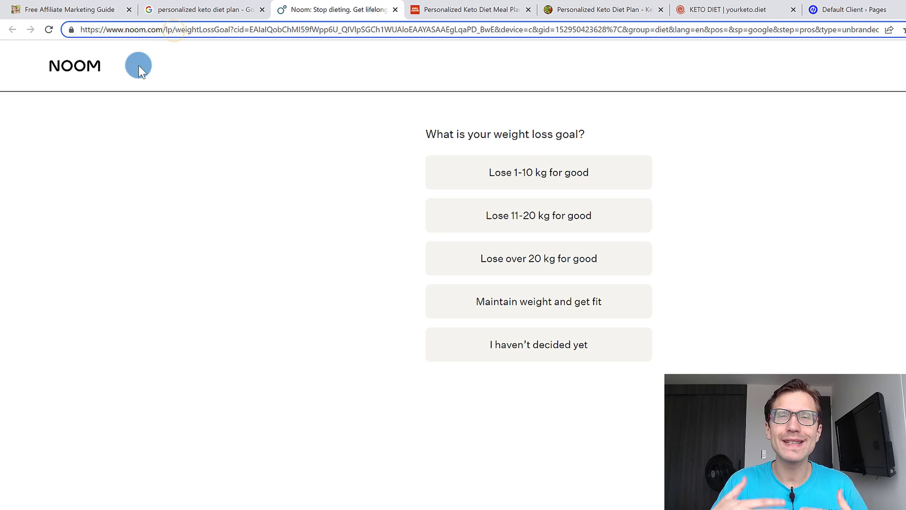
double_click(166, 30)
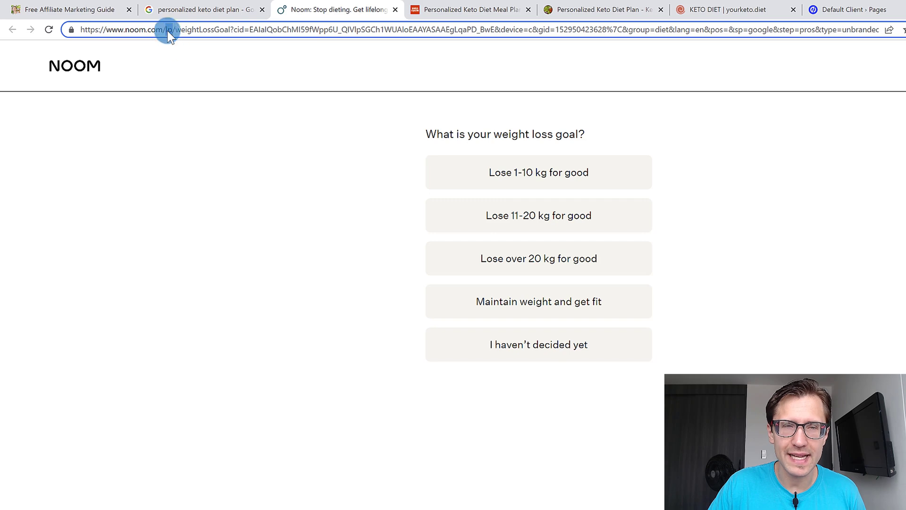
left_click(308, 254)
Compare the full Noom landing page with the free affiliate marketing guide landing page.
scroll(712, 202, "down", 2)
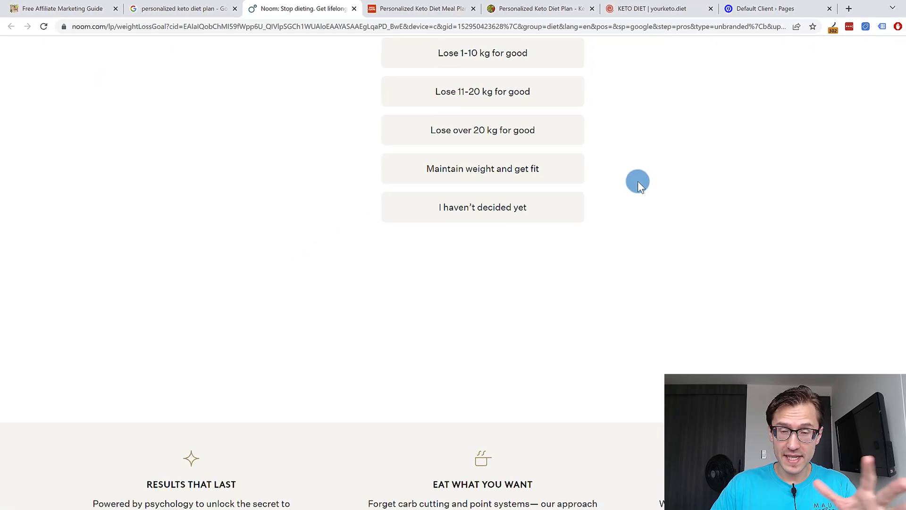
scroll(732, 266, "down", 4)
scroll(449, 73, "up", 5)
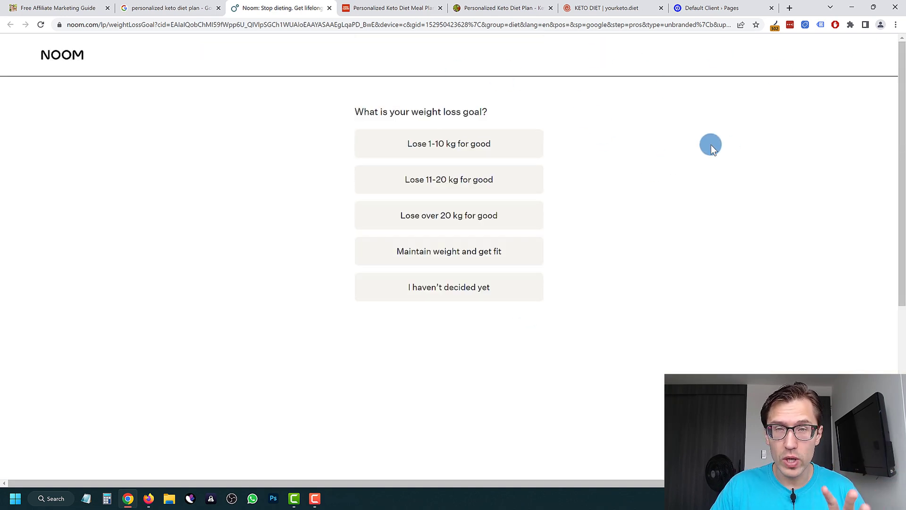
left_click(71, 7)
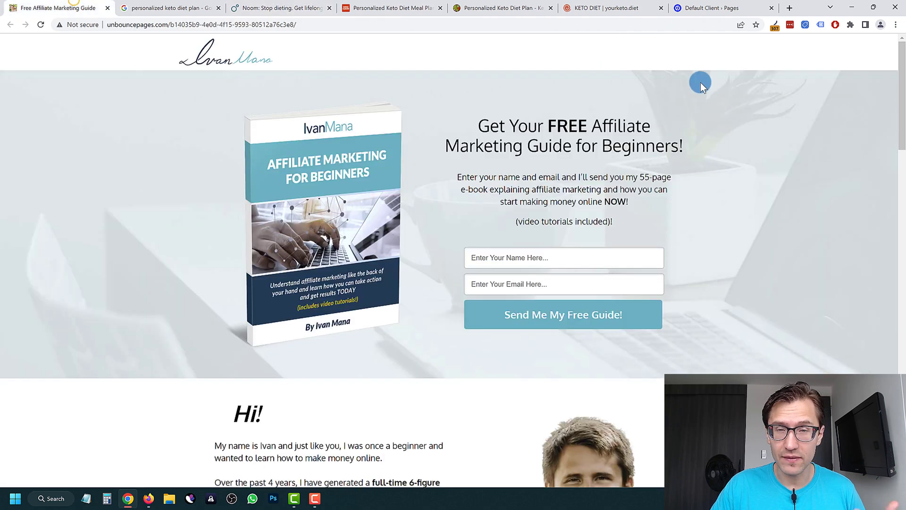
left_click(281, 6)
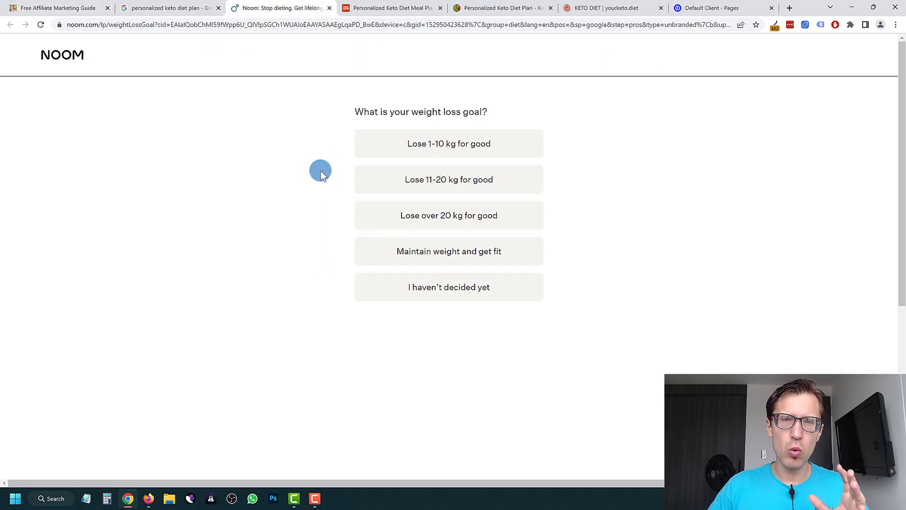
scroll(330, 174, "down", 5)
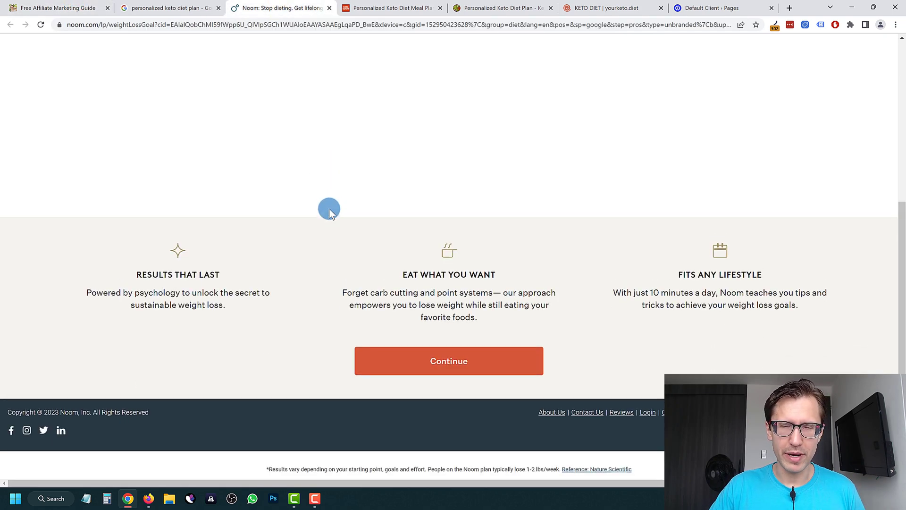
scroll(346, 216, "up", 5)
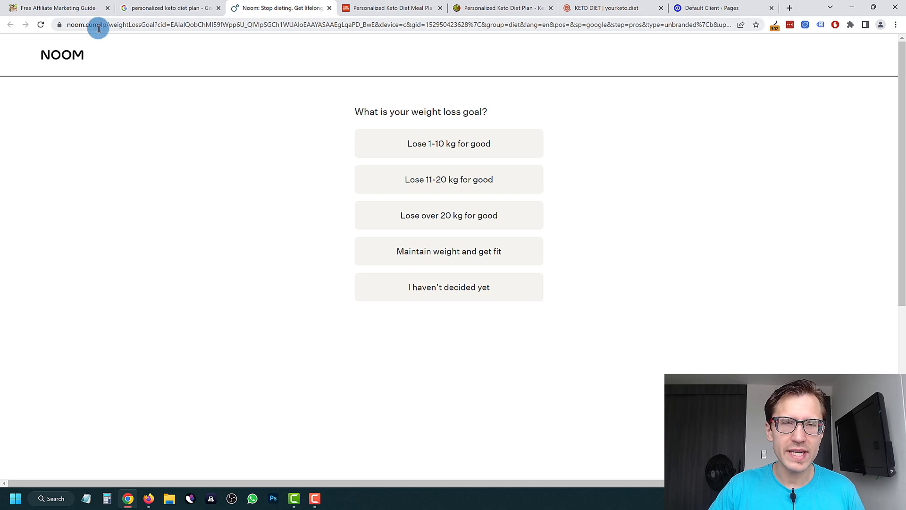
Inspect the web address of the Noom page and highlight the ketocycle.diet part of the KetoCycle page's address.
left_click_drag(97, 25, 239, 32)
left_click(528, 6)
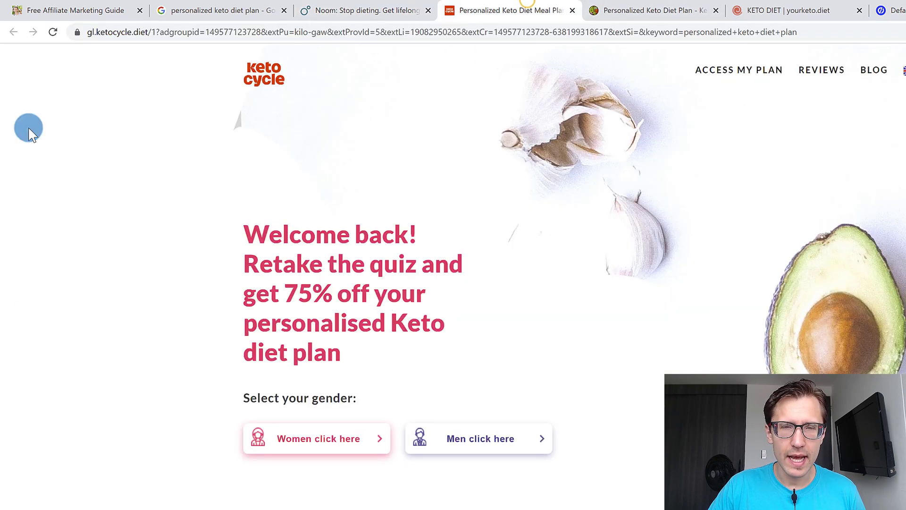
left_click_drag(166, 32, 82, 33)
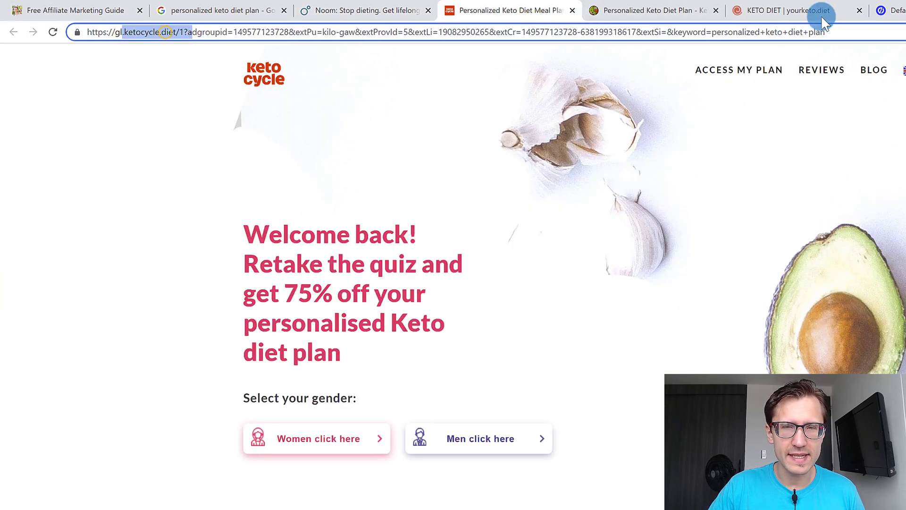
Open the Keto quiz from the KetoCustomPlan home page and inspect the quiz page's web address.
left_click(698, 8)
scroll(514, 339, "up", 15)
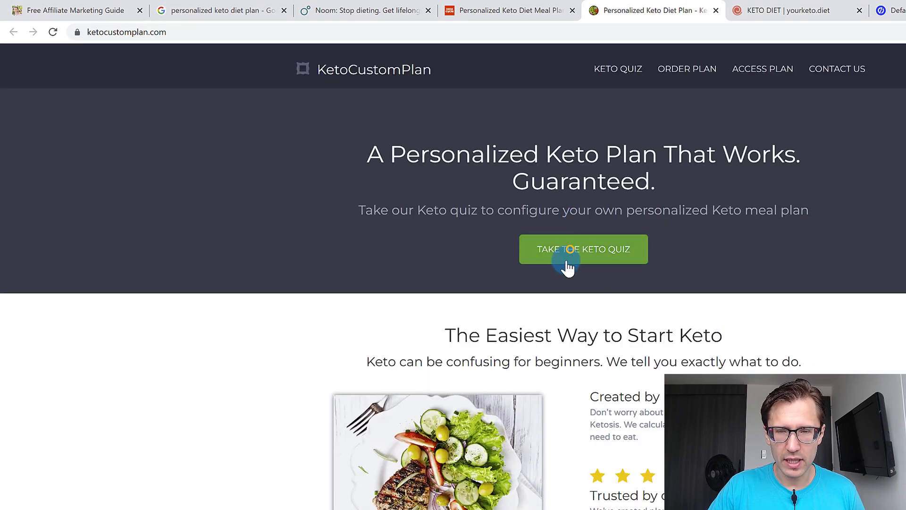
left_click(569, 253)
left_click(168, 32)
Choose Female on the yourketo.diet landing page and look through the physical activity question of its quiz.
left_click(729, 10)
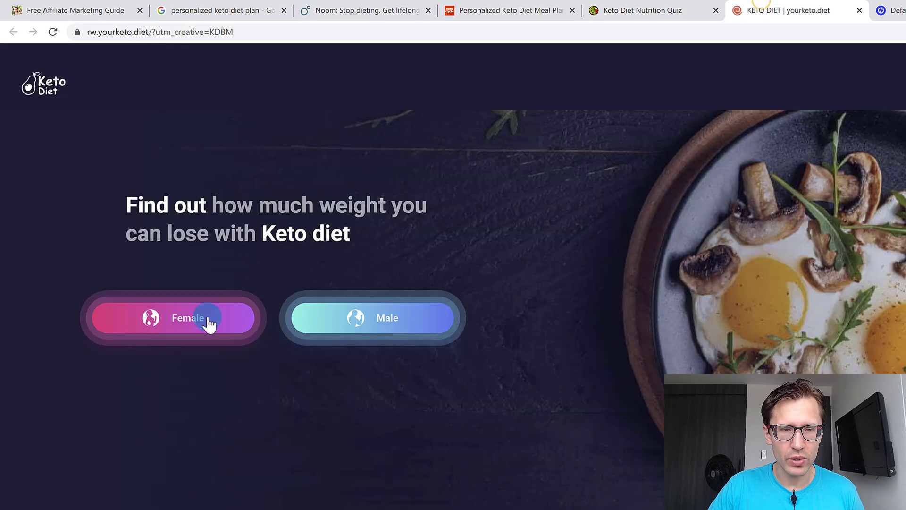
left_click(206, 317)
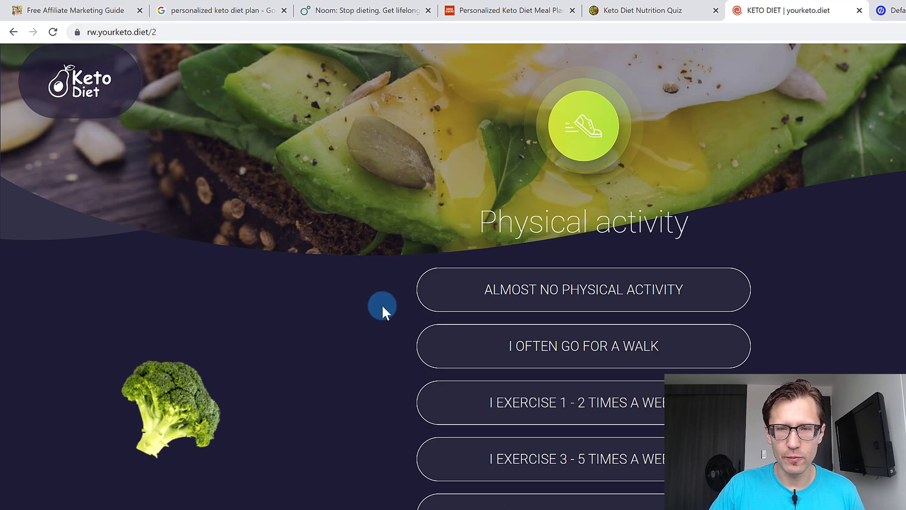
scroll(376, 314, "down", 2)
scroll(375, 312, "up", 2)
left_click(14, 31)
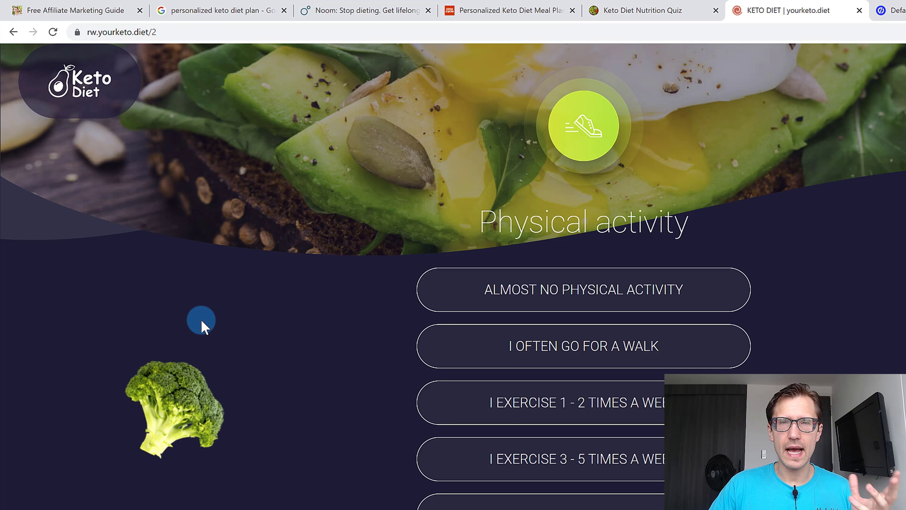
Go back from the KetoCustomPlan quiz to its home page and review the page down to the footer.
left_click(228, 6)
left_click(513, 9)
key("ctrl+Tab")
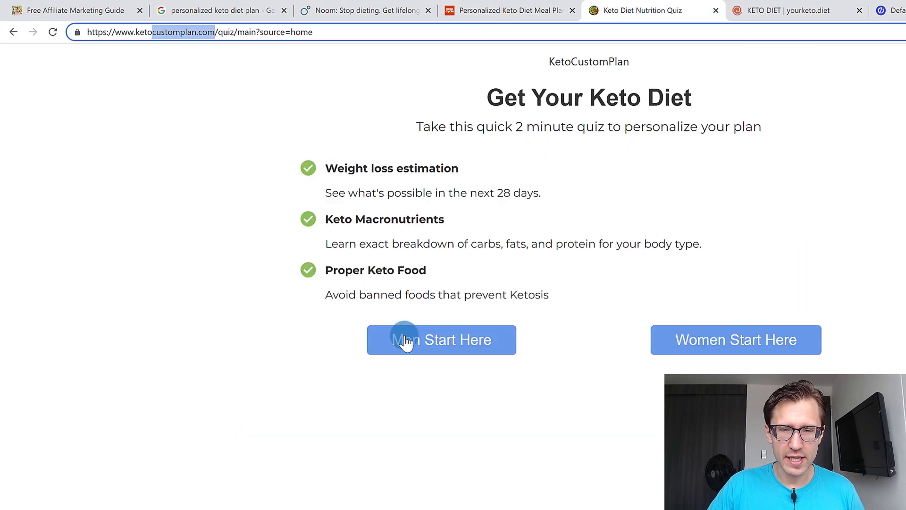
left_click(13, 32)
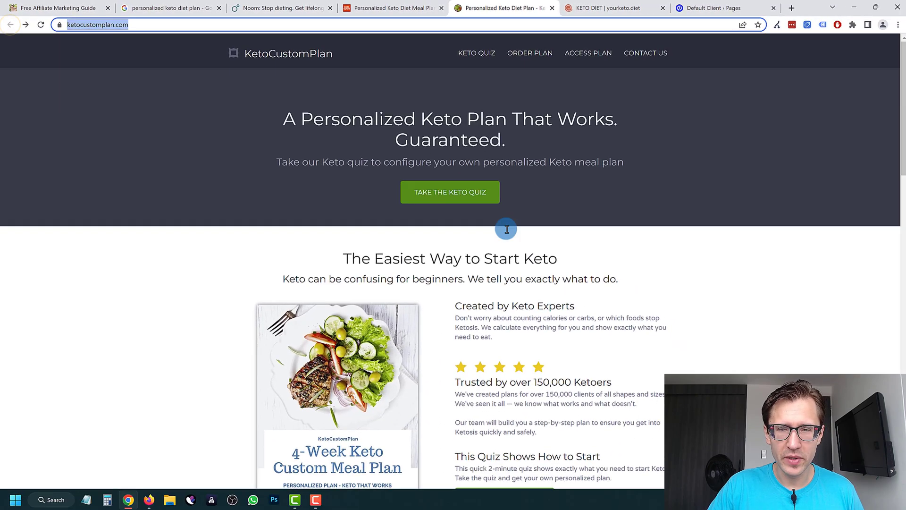
scroll(525, 201, "down", 15)
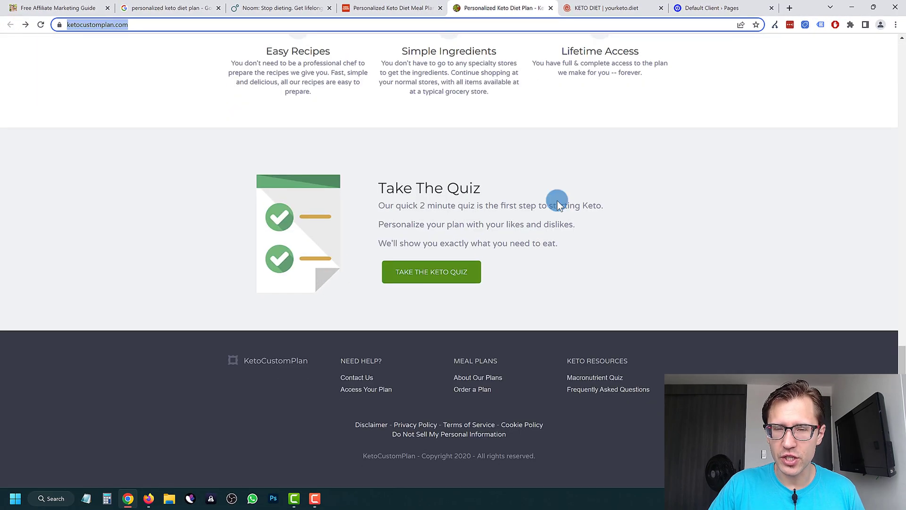
Review the KetoCustomPlan home page from its header to the Take The Quiz section and footer once more.
scroll(557, 212, "up", 20)
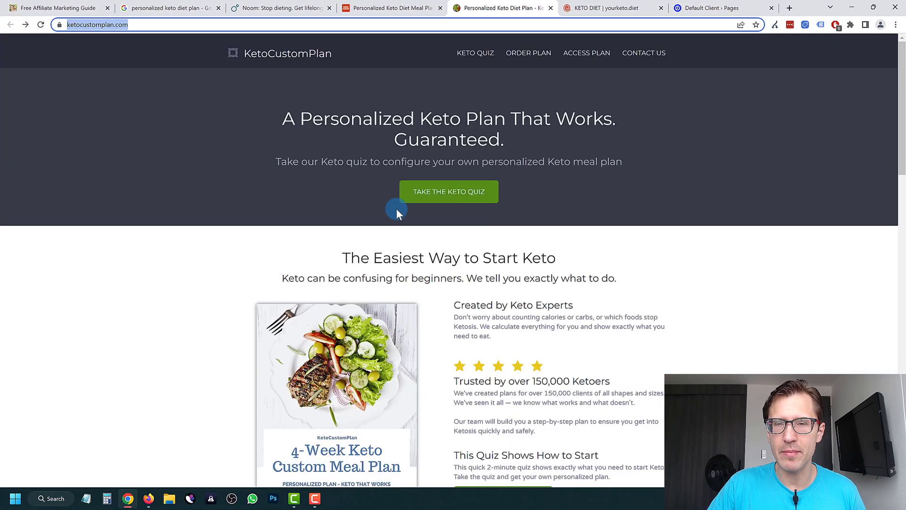
scroll(421, 167, "down", 15)
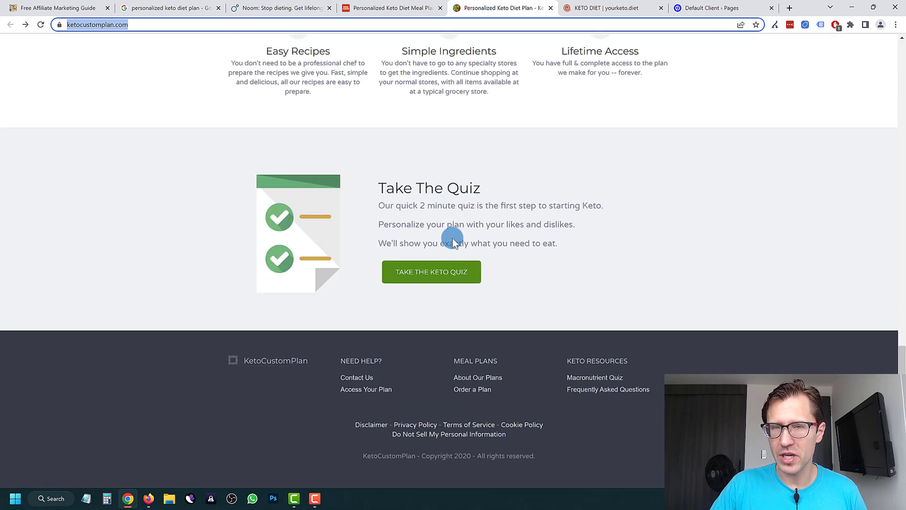
scroll(441, 239, "up", 15)
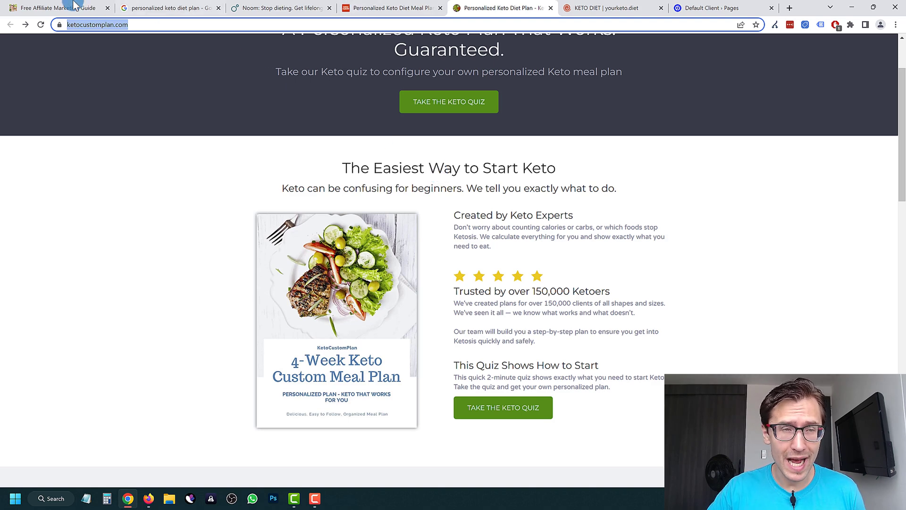
left_click(155, 25)
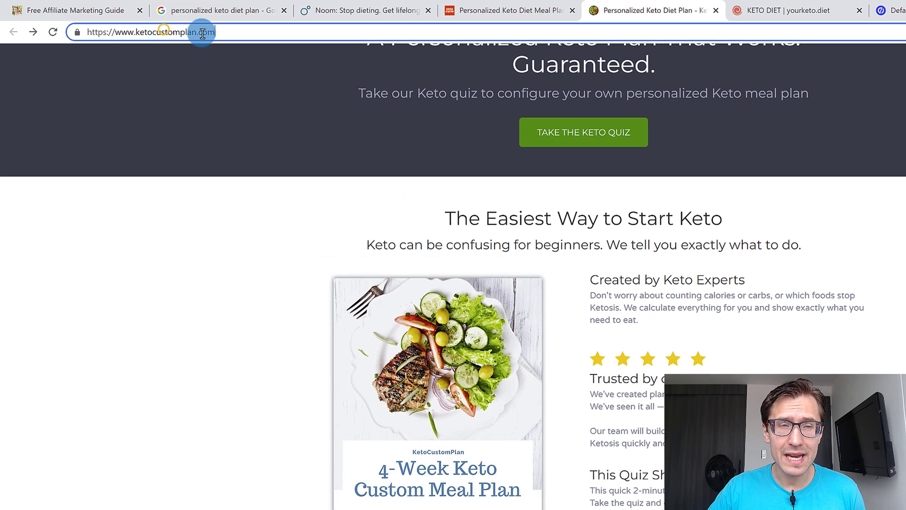
left_click_drag(203, 33, 138, 34)
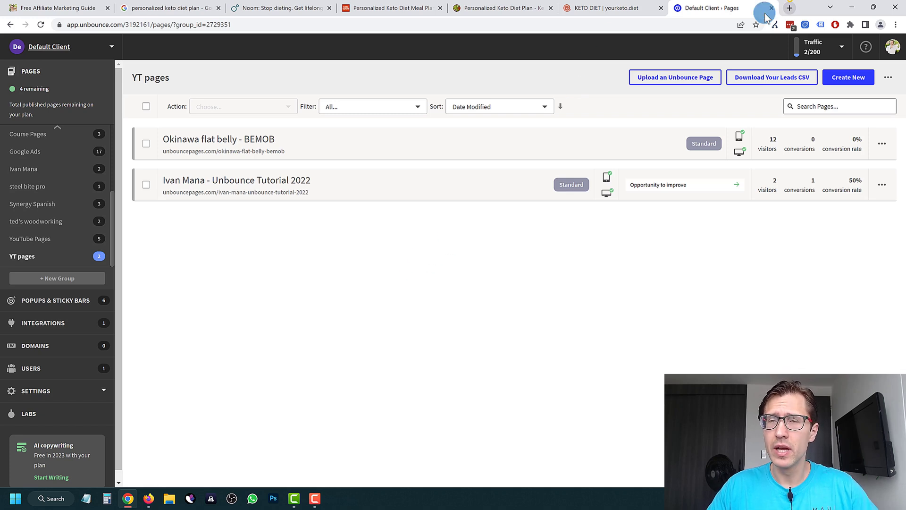
left_click(791, 4)
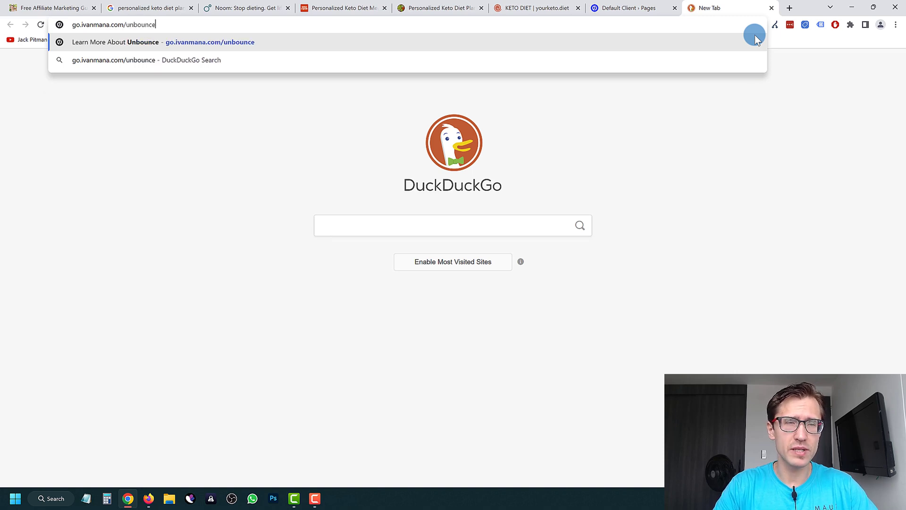
key("Return")
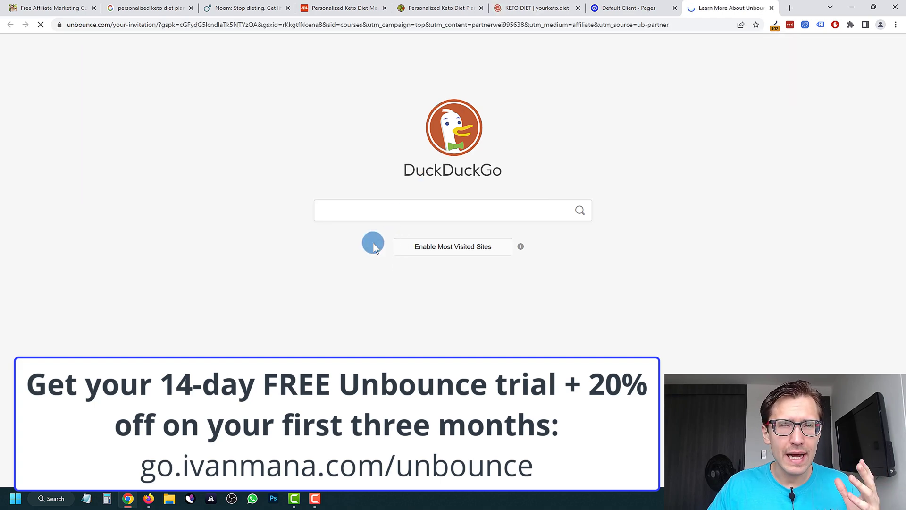
Highlight the discount details on the Unbounce invitation page and close that page.
left_click_drag(271, 189, 379, 189)
left_click(333, 191)
left_click_drag(185, 205, 293, 203)
left_click_drag(206, 261, 324, 255)
left_click(316, 188)
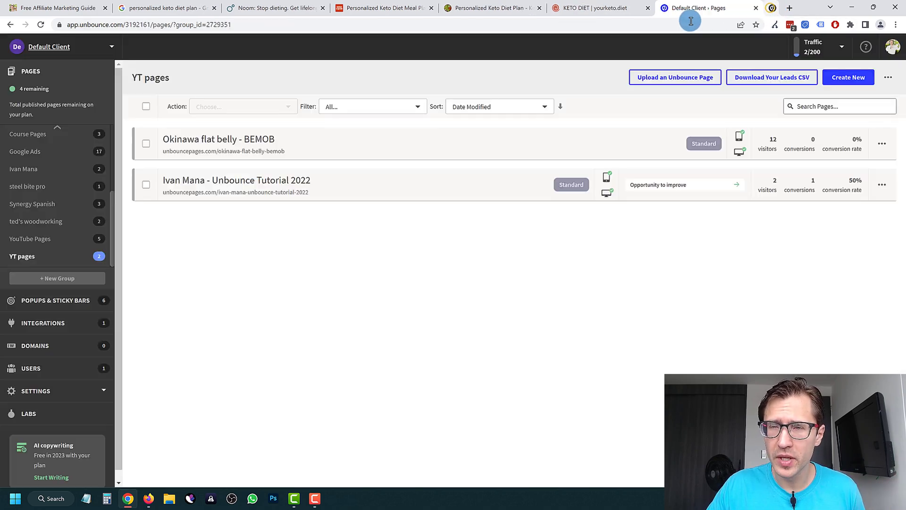
left_click(772, 8)
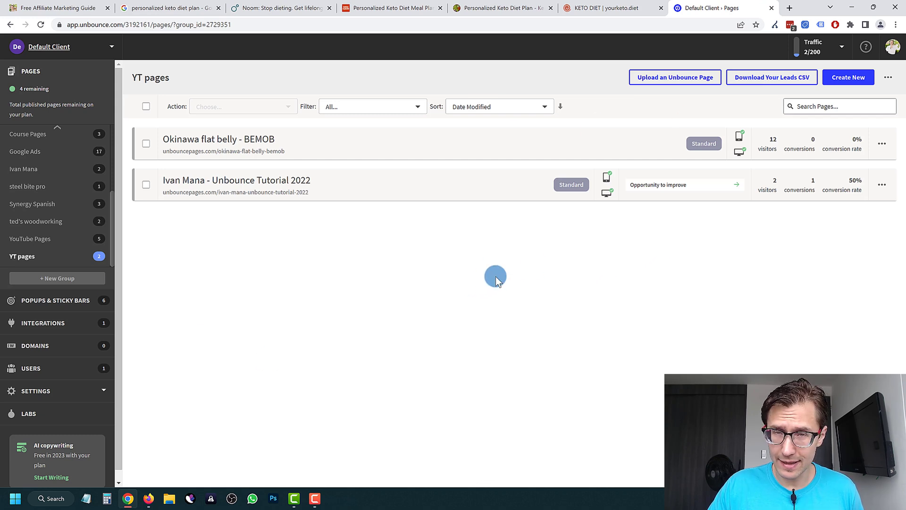
Close the Noom, KetoCycle, KetoCustomPlan and yourketo.diet example pages.
right_click(605, 262)
left_click(462, 298)
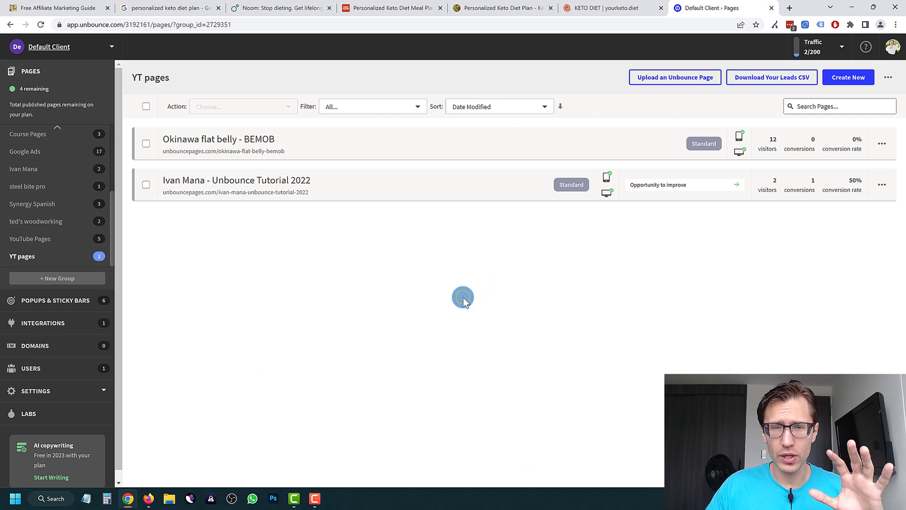
left_click(318, 9)
left_click(329, 9)
left_click(329, 8)
left_click(329, 9)
left_click(329, 8)
left_click(329, 9)
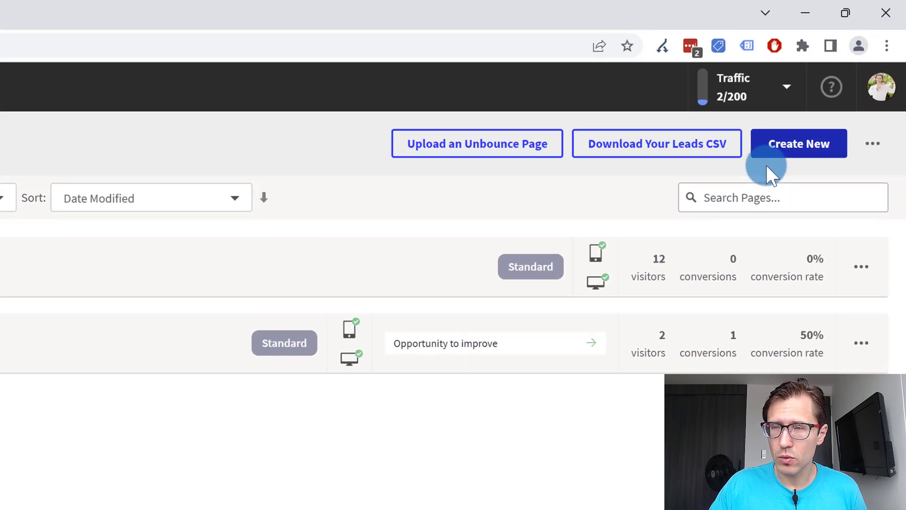
Start a new landing page in the YT pages group and select the Simple (Video) template.
left_click(789, 160)
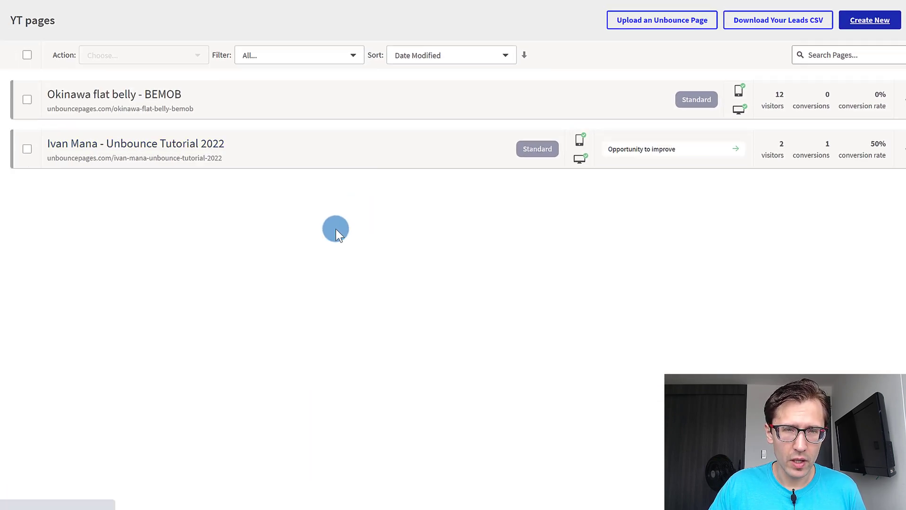
left_click(50, 194)
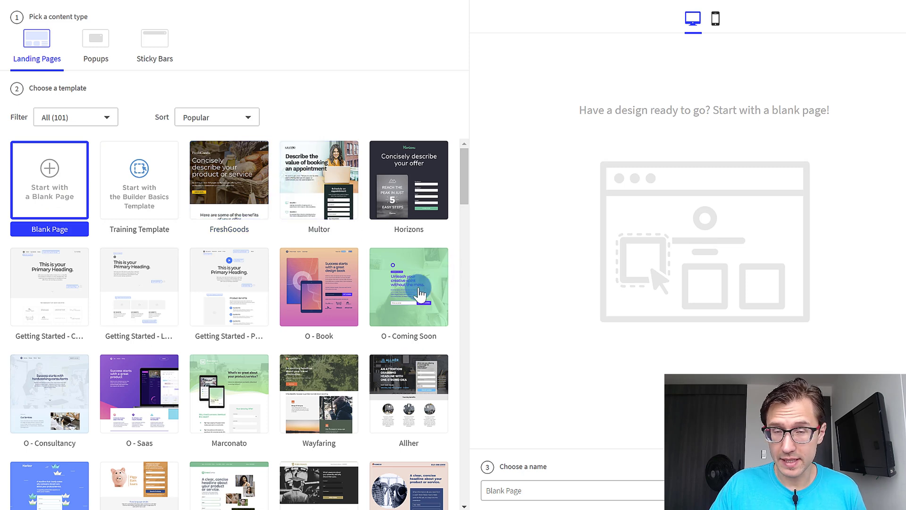
scroll(439, 302, "down", 9)
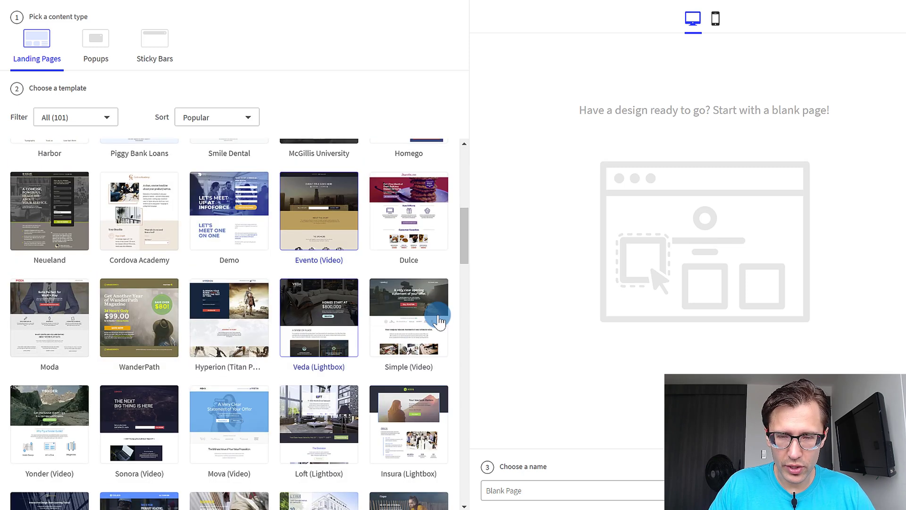
left_click(438, 321)
scroll(270, 335, "down", 1)
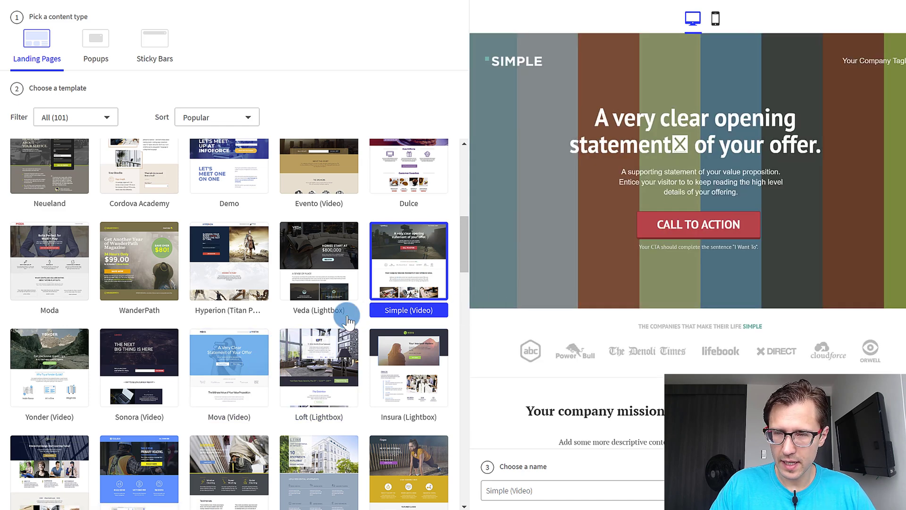
scroll(348, 321, "down", 2)
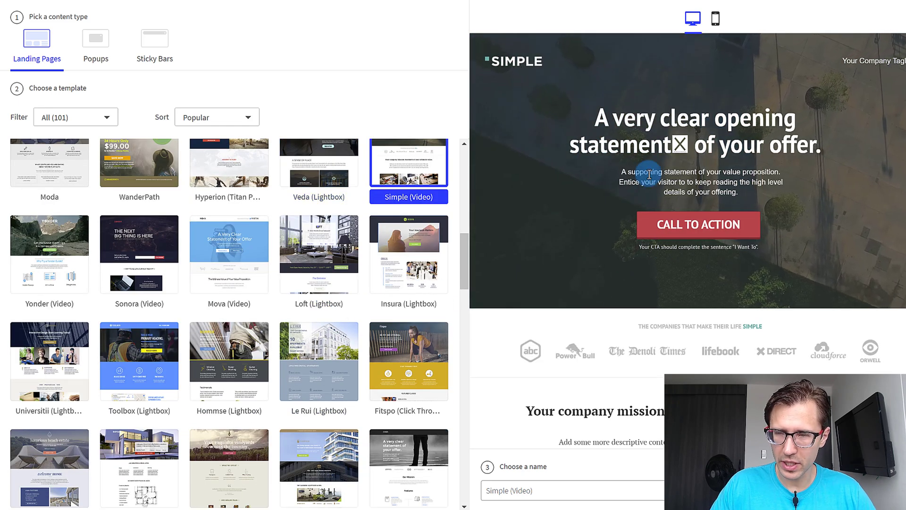
scroll(269, 326, "down", 2)
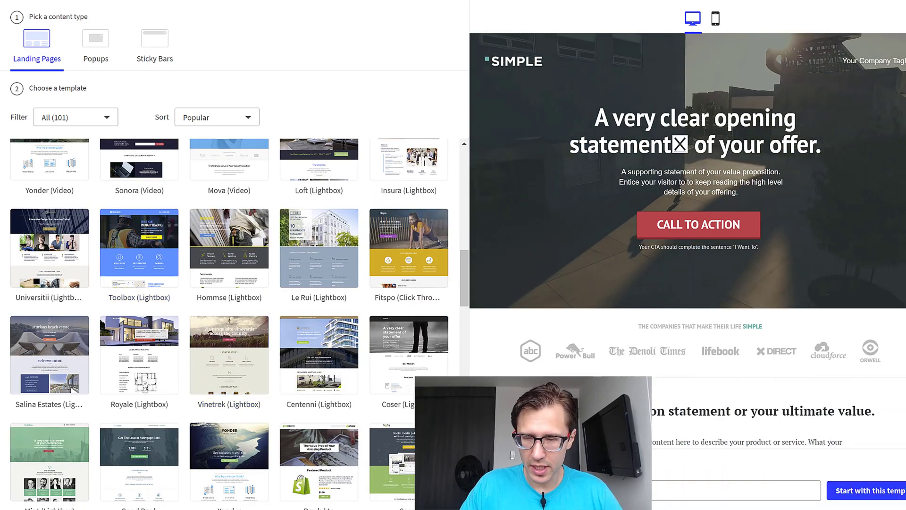
Name the new page Exipure and start it with the selected template.
left_click_drag(535, 492, 478, 490)
key("BackSpace")
type("Exipure")
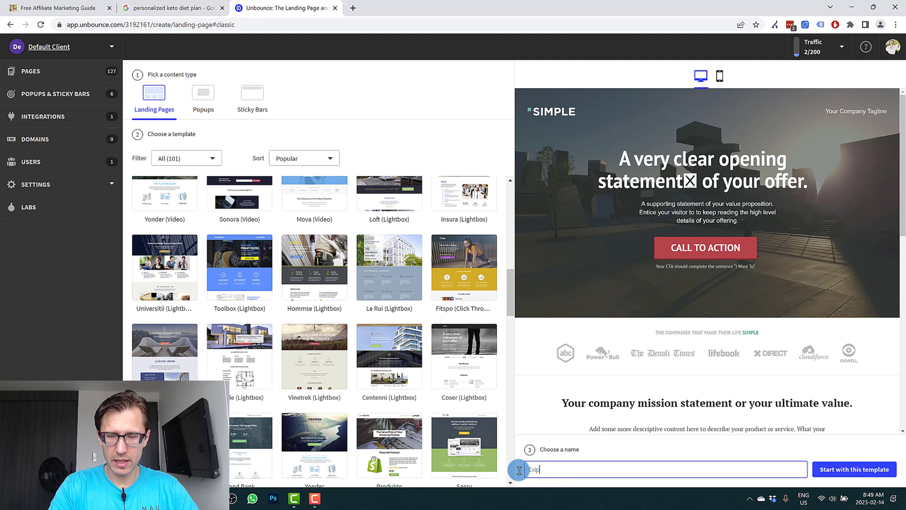
left_click(859, 474)
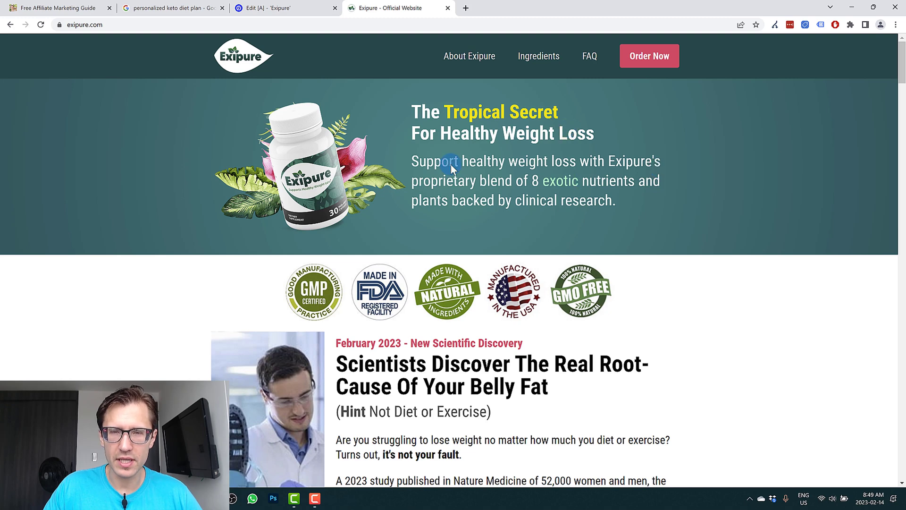
Replace the main headline in the page editor with "Discover the Tropical Secret for Healthy Weight Loss".
left_click(279, 8)
left_click(399, 180)
double_click(396, 179)
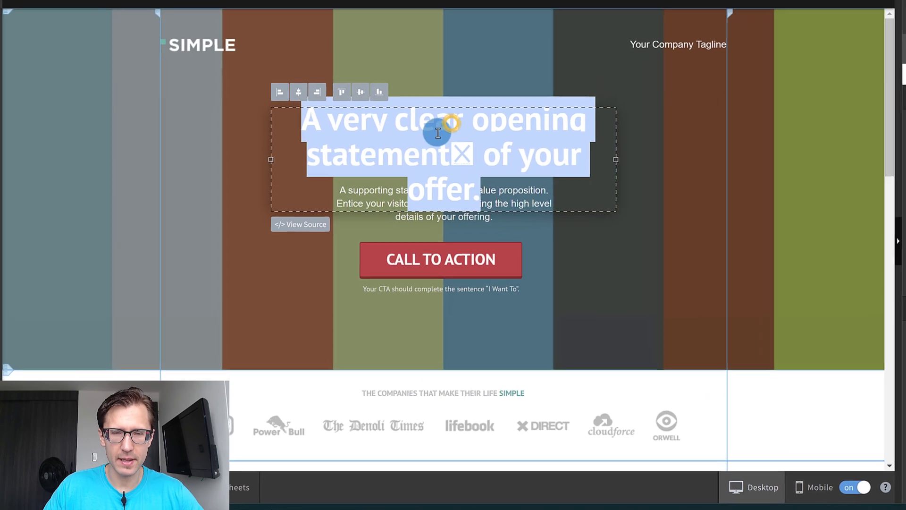
type("Discover the")
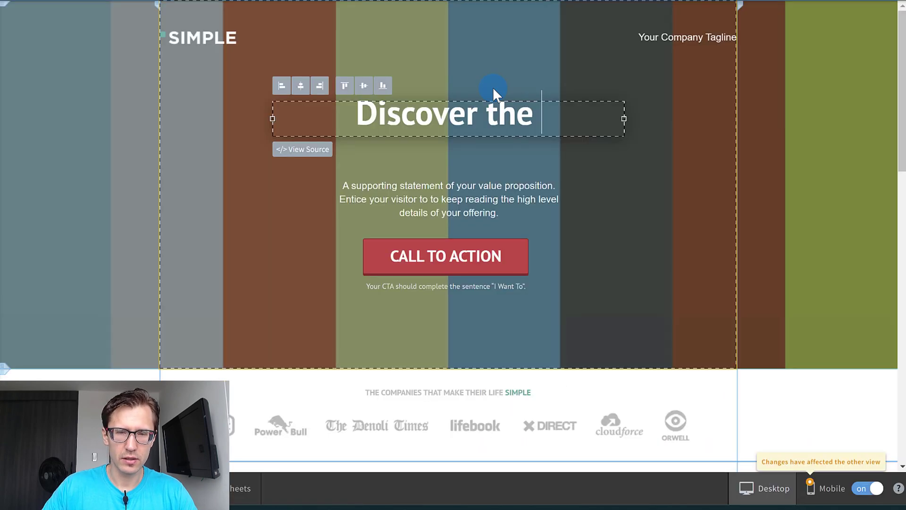
type("Tropica")
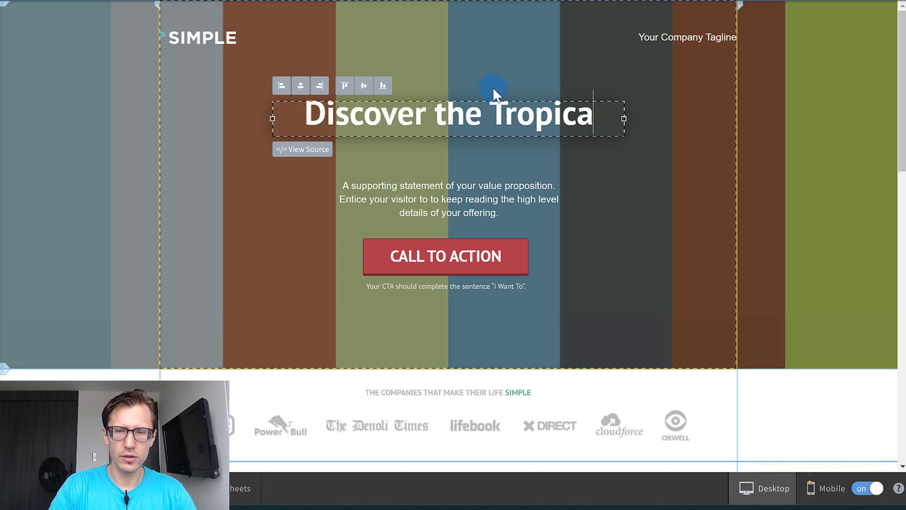
type("l Secret for He")
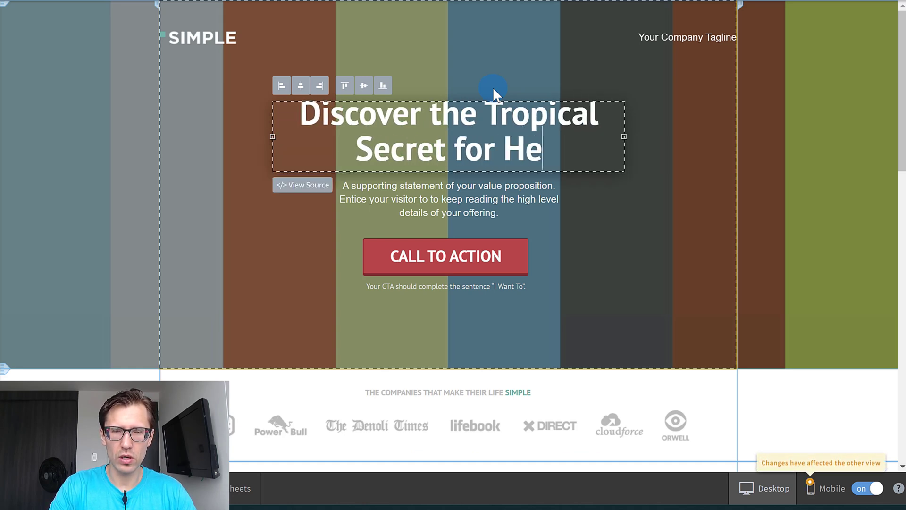
type("althy Weight Loss")
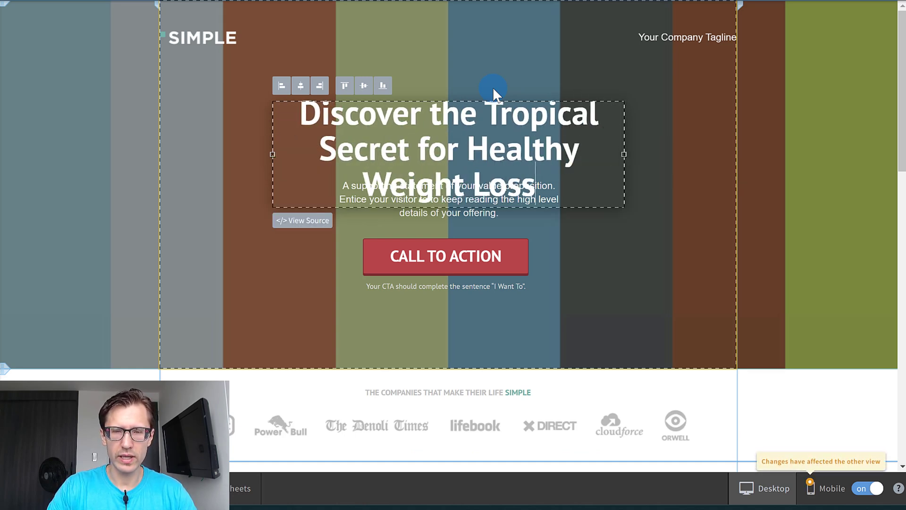
Move the headline up clear of the supporting statement and widen its box to about 707 px so it wraps onto two lines.
left_click(664, 85)
left_click_drag(480, 139, 505, 114)
left_click(617, 233)
left_click(517, 141)
left_click_drag(624, 120, 706, 121)
left_click_drag(601, 106, 559, 114)
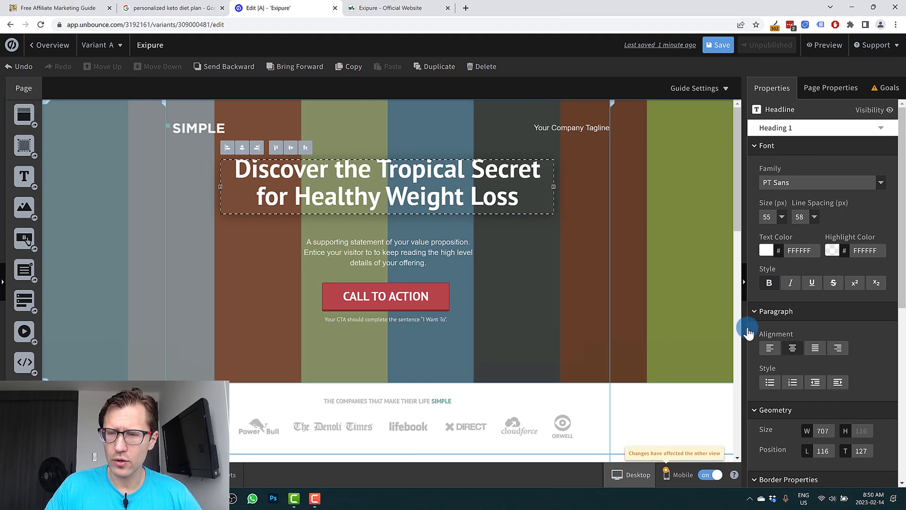
Try toggling bold on the words "Tropical Secret" in the headline and select "Weight Loss".
left_click(427, 183)
left_click_drag(377, 167, 562, 163)
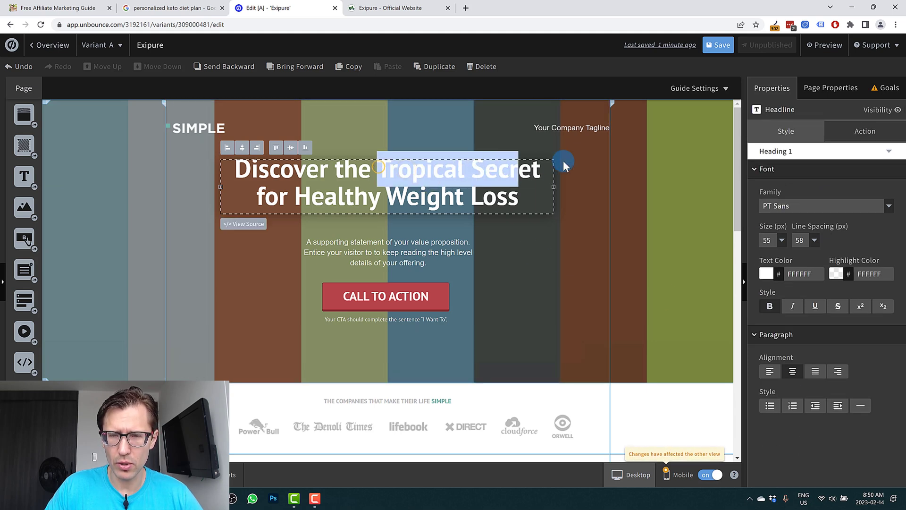
left_click(770, 307)
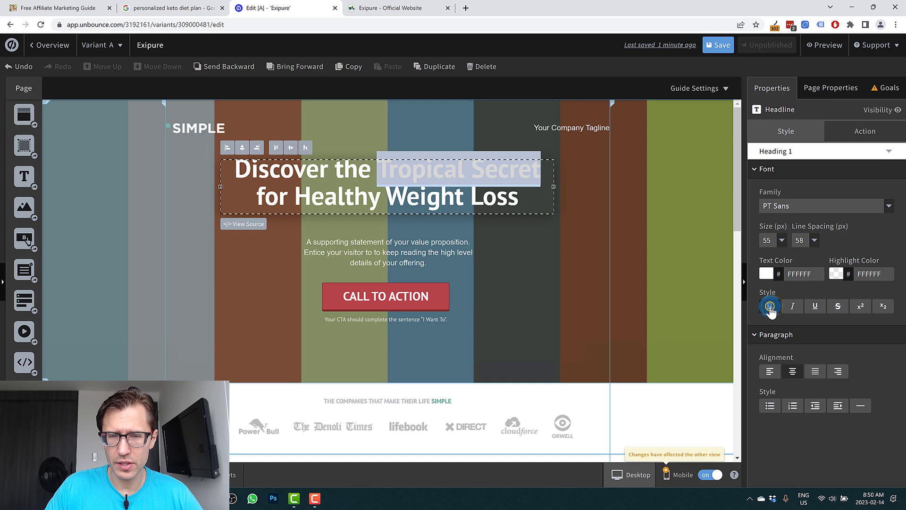
left_click_drag(386, 196, 582, 202)
left_click(474, 282)
Widen the headline box so "for" fits on the first line and centre it above the supporting statement.
left_click(551, 196)
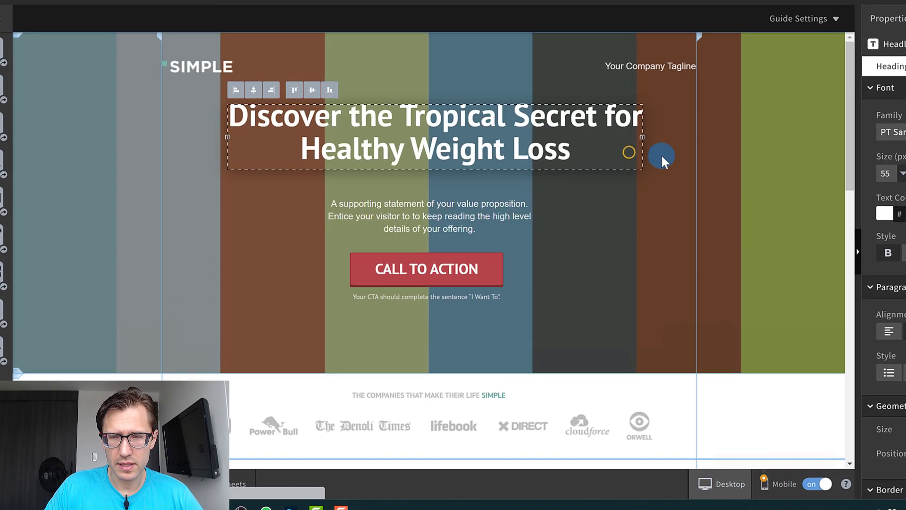
left_click(536, 280)
left_click(436, 183)
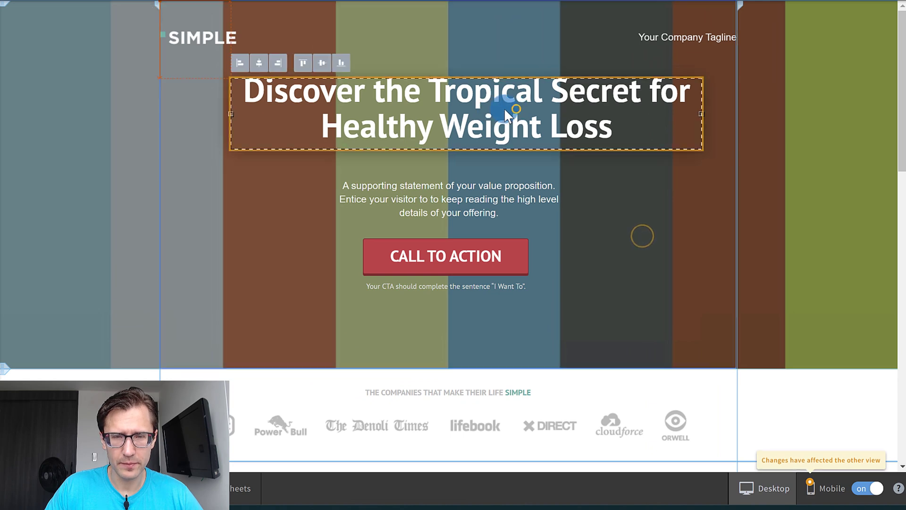
left_click_drag(505, 108, 486, 107)
left_click(216, 181)
left_click(206, 37)
left_click(242, 101)
left_click(682, 40)
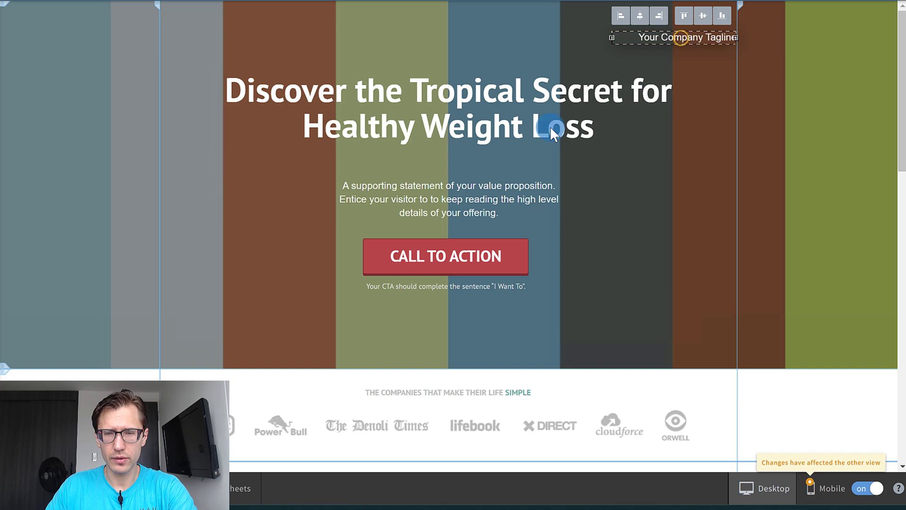
Move the headline higher and resize it to about 908 px wide, at left 16 and top 58, within the page width.
left_click_drag(472, 112, 477, 75)
left_click_drag(683, 86, 786, 93)
left_click_drag(611, 80, 595, 69)
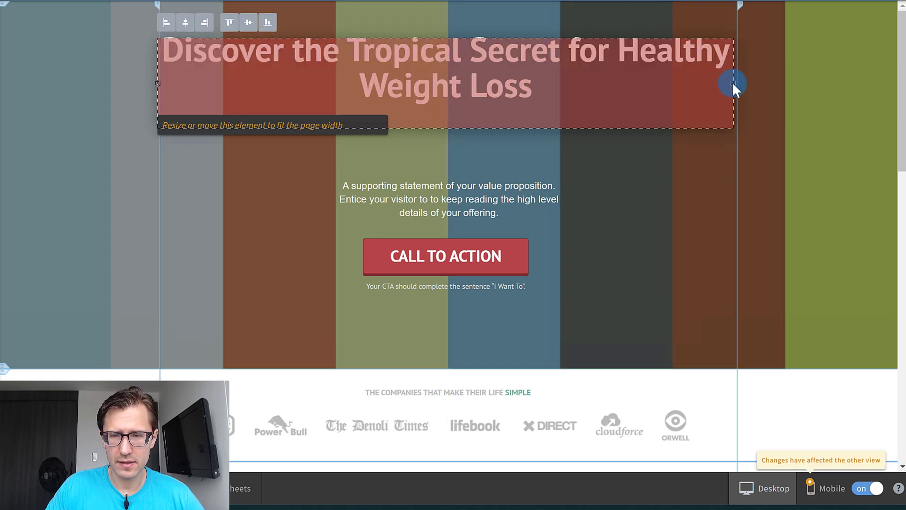
left_click(732, 85)
left_click_drag(733, 74, 714, 73)
left_click(609, 68)
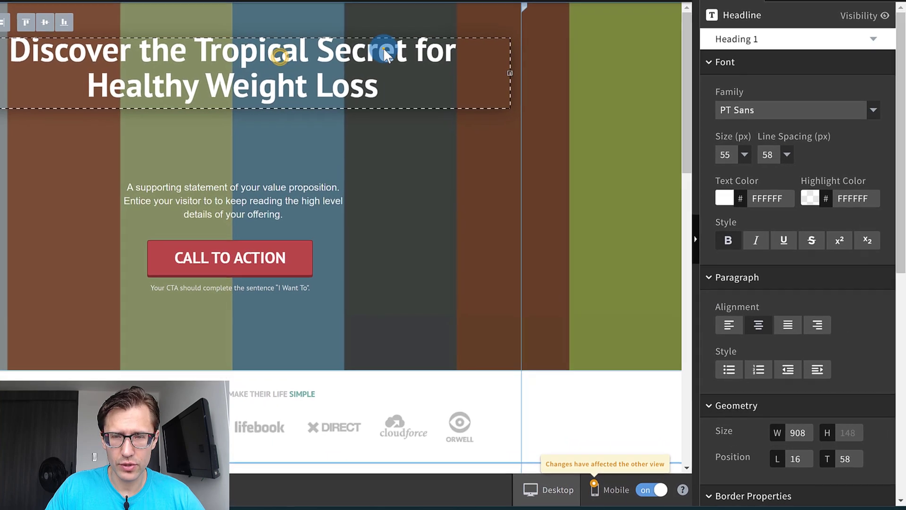
Change the text color of the words "Tropical Secret" in the headline to bright yellow.
left_click(399, 46)
left_click_drag(411, 49, 195, 56)
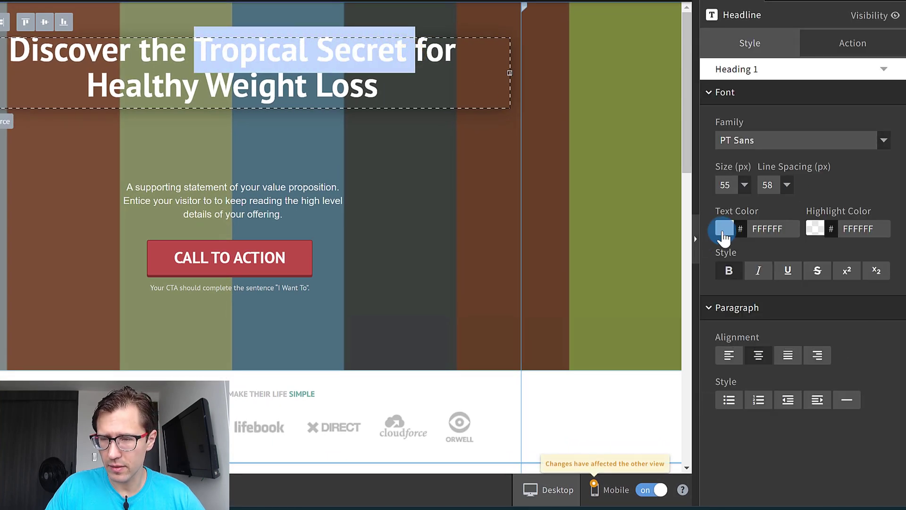
left_click(724, 230)
left_click(827, 318)
left_click_drag(784, 299, 832, 230)
mouse_move(795, 269)
left_mouse_down()
mouse_move(826, 249)
mouse_move(841, 255)
left_mouse_up()
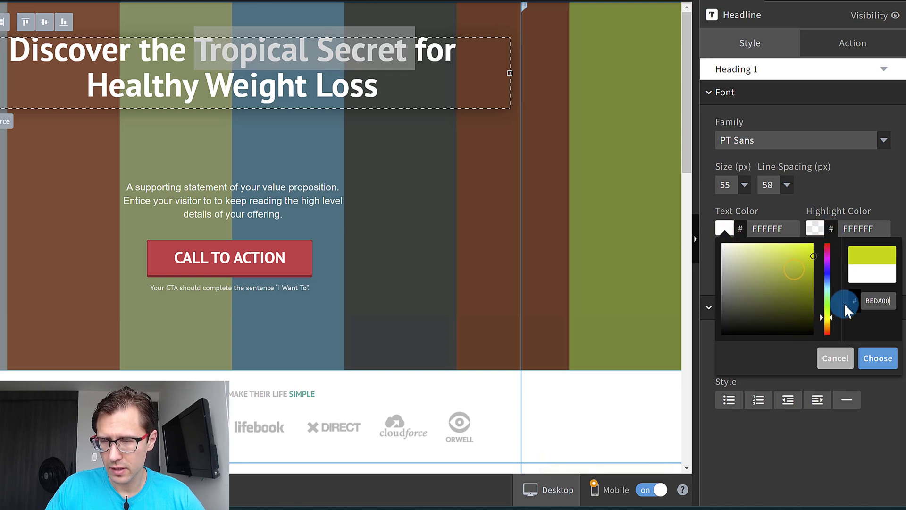
left_click_drag(834, 322, 827, 320)
left_click_drag(808, 258, 826, 222)
left_click(877, 359)
left_click(385, 175)
left_click(431, 242)
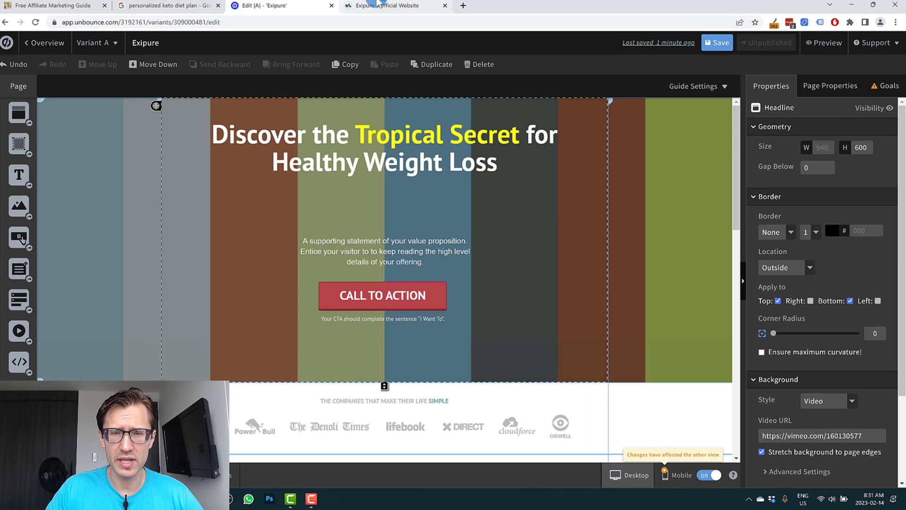
Compare the edited page with the headline and supporting copy on the Exipure official website.
left_click(383, 5)
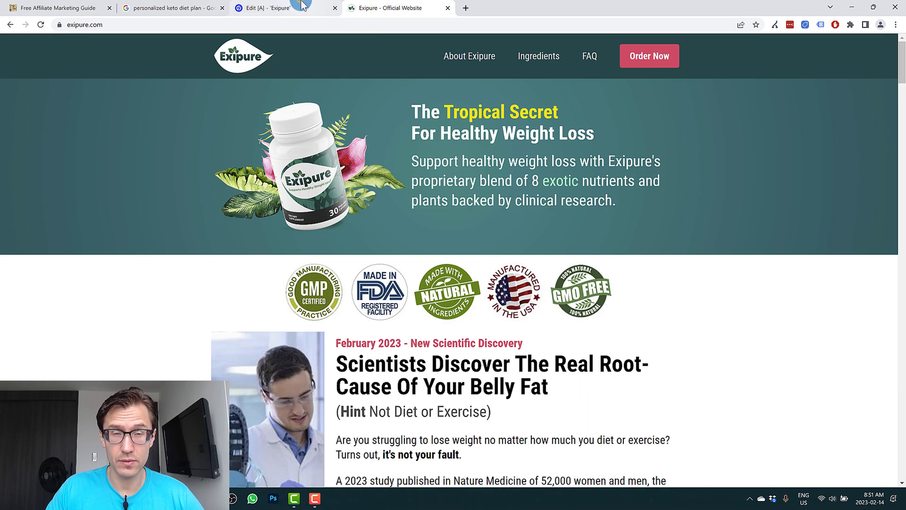
left_click(283, 8)
left_click(372, 6)
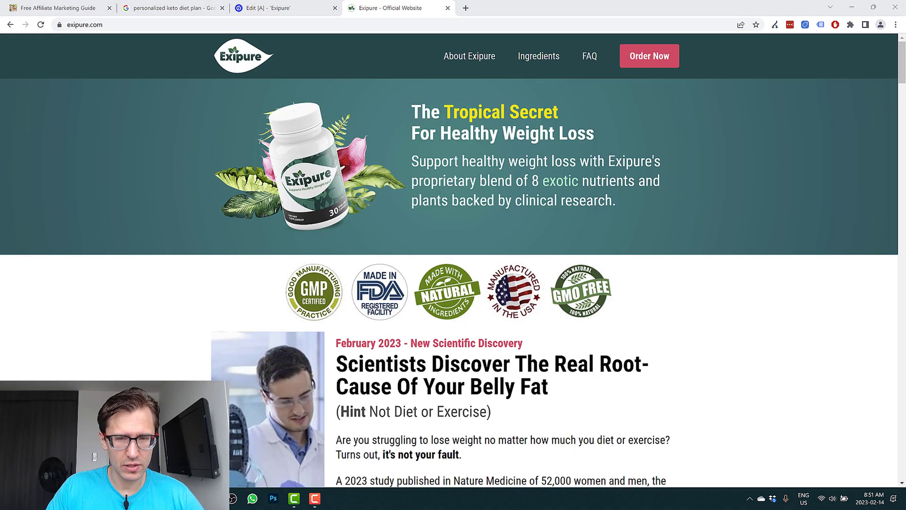
In Notepad, draft "Enter your email to learn more about Exipure - the weight loss solution backed by clinical research that contains a blend of 8 exotic nutrients".
left_click_drag(582, 130, 116, 159)
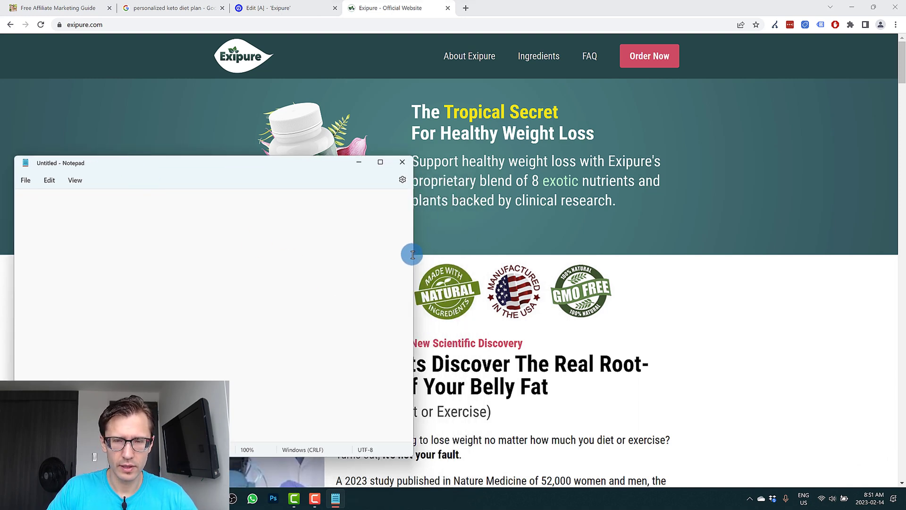
left_click_drag(412, 254, 335, 245)
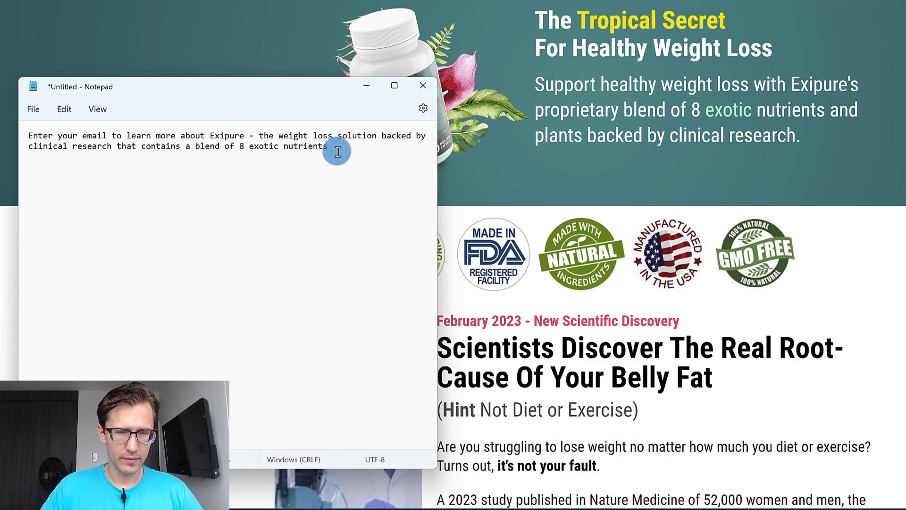
Replace the supporting statement under the headline with the sentence about Exipure drafted in Notepad.
key("ctrl+a")
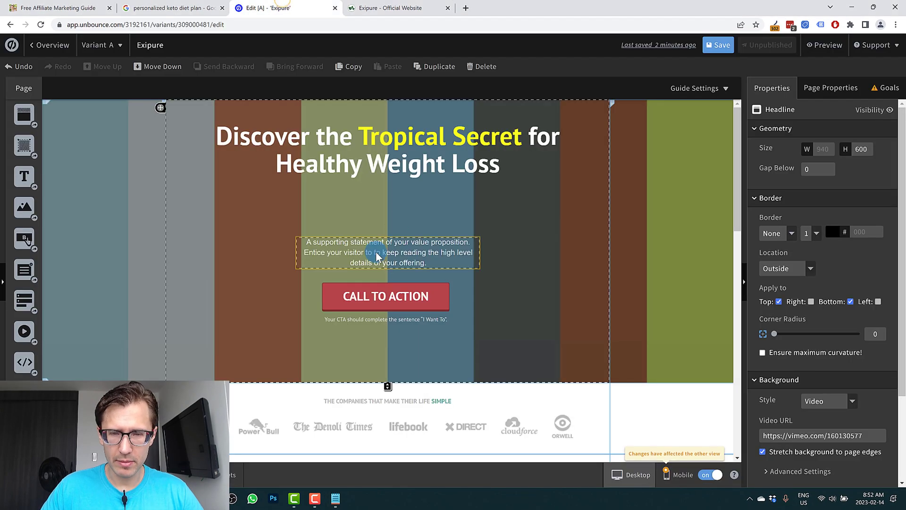
double_click(384, 243)
key("ctrl+a")
type("Enter your email to learn more about Expipure - the weight loss solution backed by clinical research that contains a blend of 8 exotic nutrients")
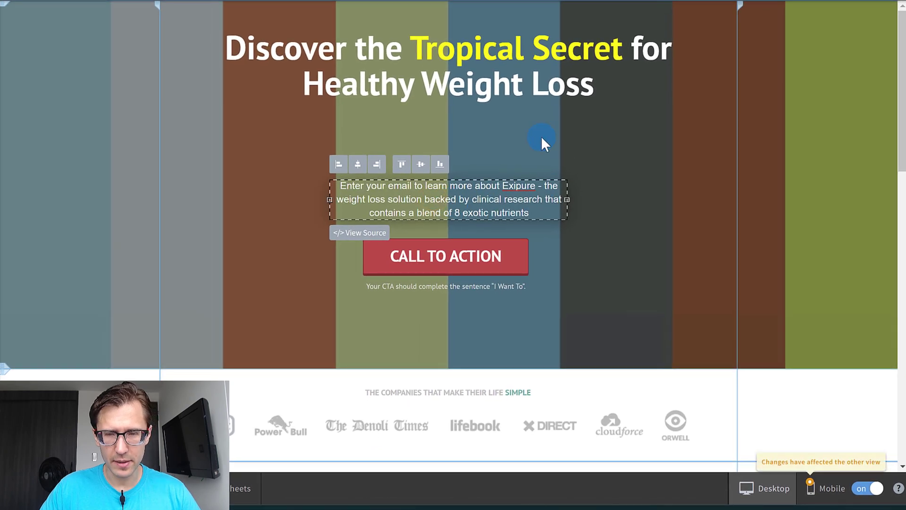
Widen the supporting text box to 580 px and move it up directly beneath the headline, at left 176 and top 202.
left_click(563, 201)
left_click_drag(567, 200, 684, 197)
left_click(630, 271)
left_click_drag(562, 197, 483, 139)
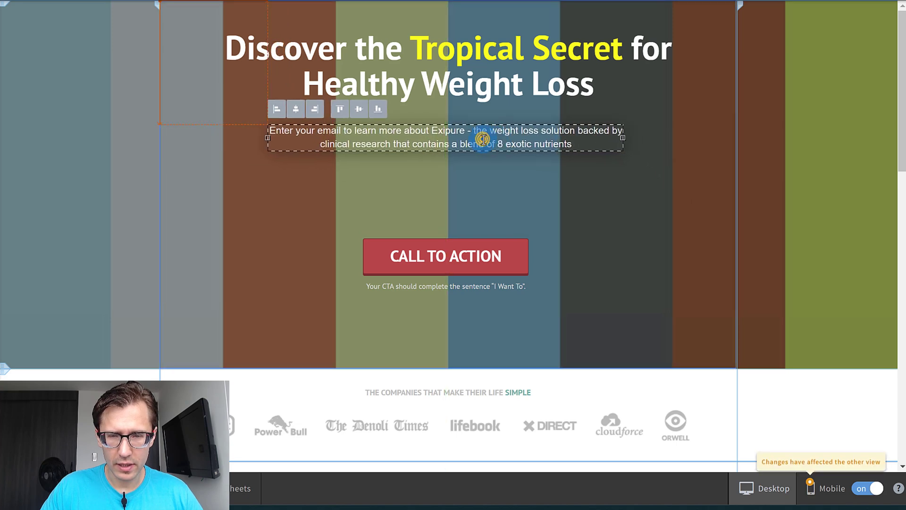
Set the font size of the whole supporting text to 24 px.
double_click(483, 138)
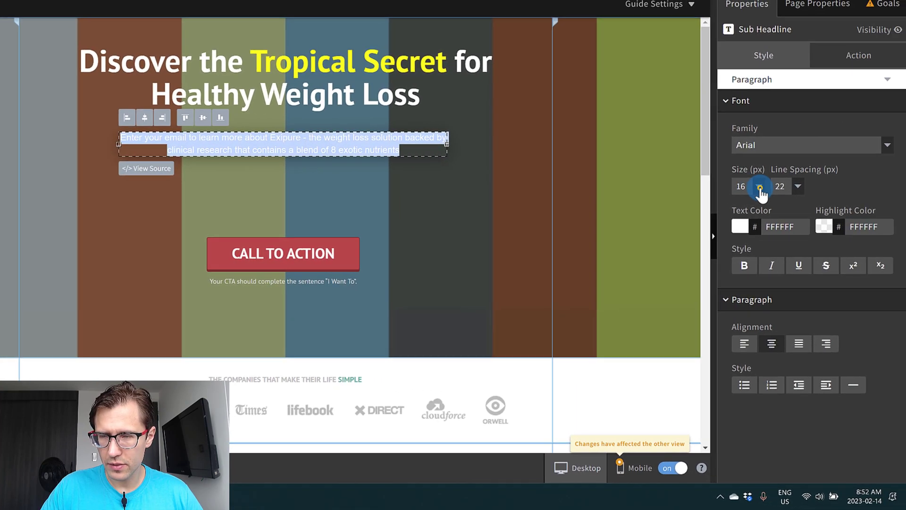
left_click(760, 188)
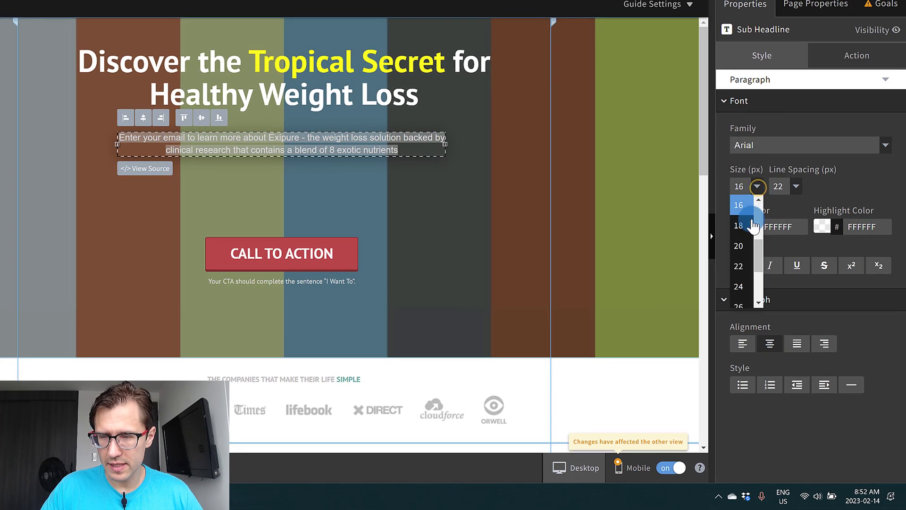
left_click(741, 287)
left_click(580, 271)
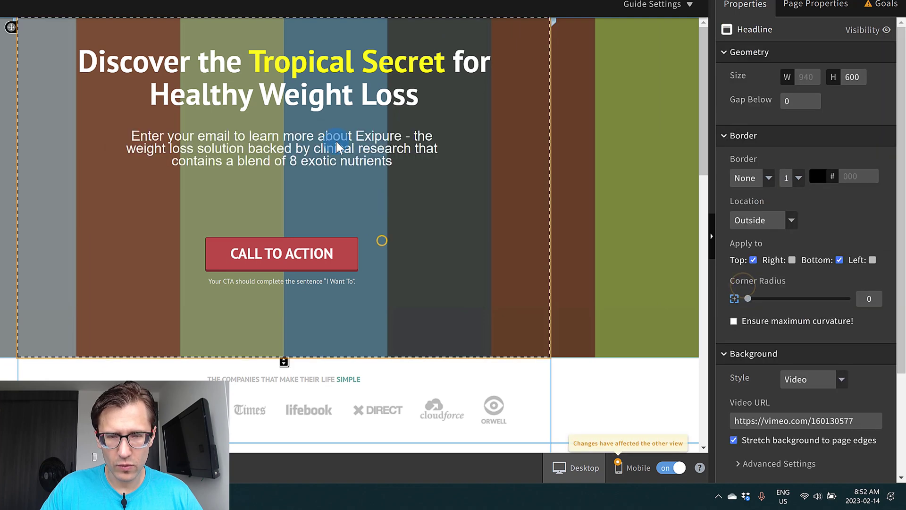
Set the supporting text's line spacing to 29 px.
left_click(358, 164)
left_click(798, 187)
left_click(796, 158)
scroll(776, 238, "down", 4)
left_click(776, 245)
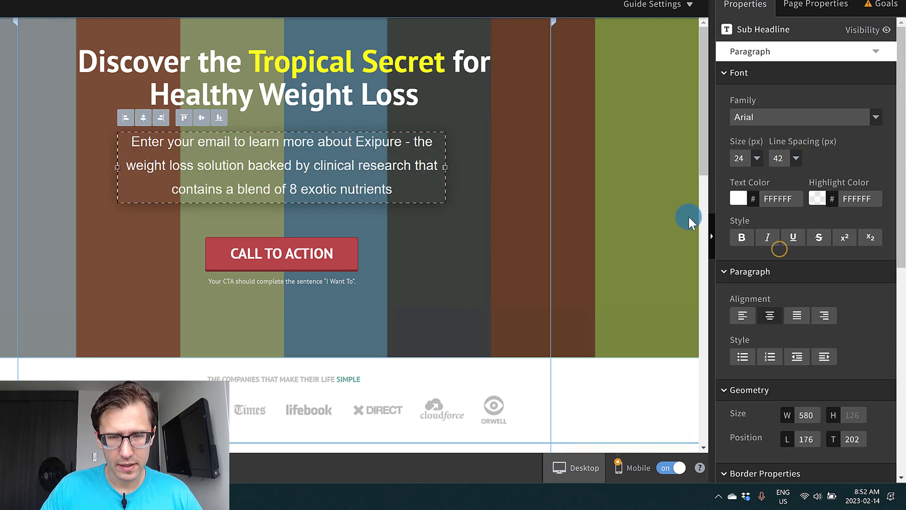
left_click(794, 157)
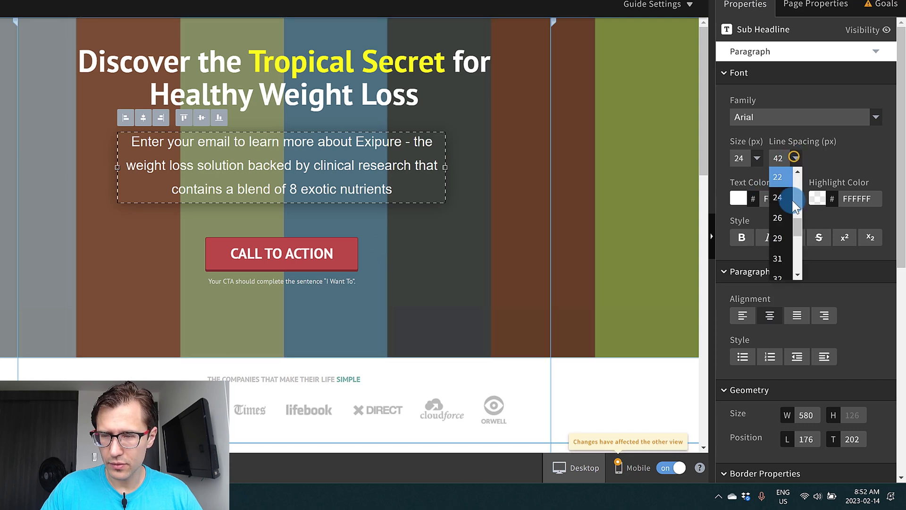
left_click(778, 244)
left_click(415, 218)
Widen the supporting text box further so the copy fits on two lines, and center it beneath the headline.
left_click(355, 146)
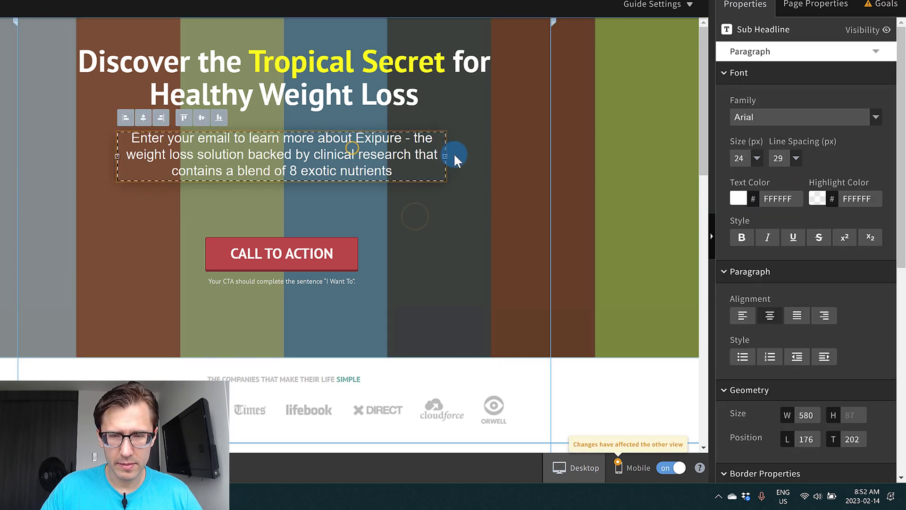
left_click_drag(447, 156, 535, 153)
mouse_move(431, 150)
left_mouse_down()
mouse_move(410, 150)
mouse_move(418, 150)
left_mouse_up()
left_click(418, 229)
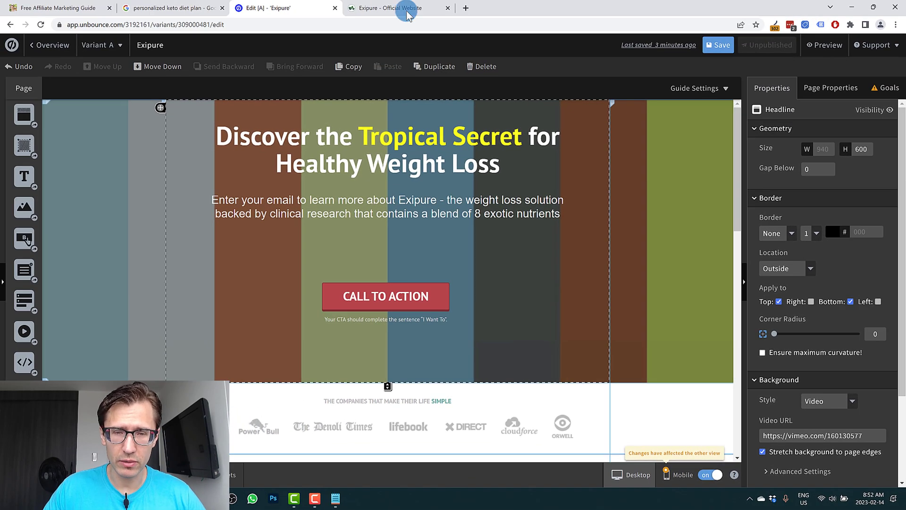
Check the Exipure official website's design and change the headline section's background style from Video to Image.
left_click(409, 15)
scroll(192, 246, "down", 5)
scroll(236, 189, "up", 5)
left_click(282, 8)
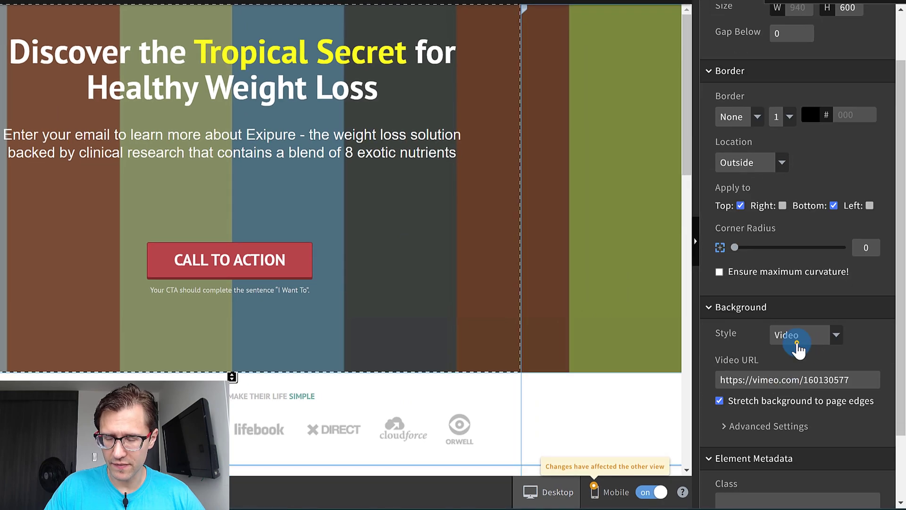
left_click(798, 349)
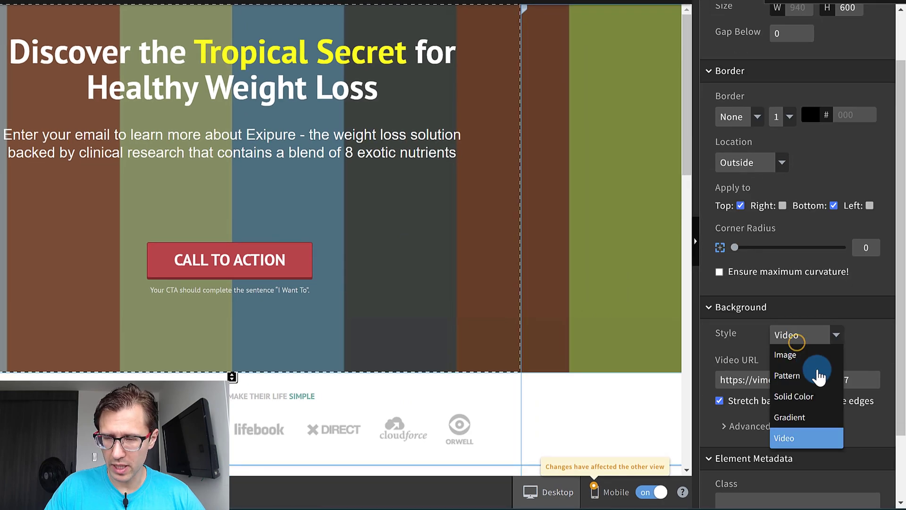
left_click(750, 355)
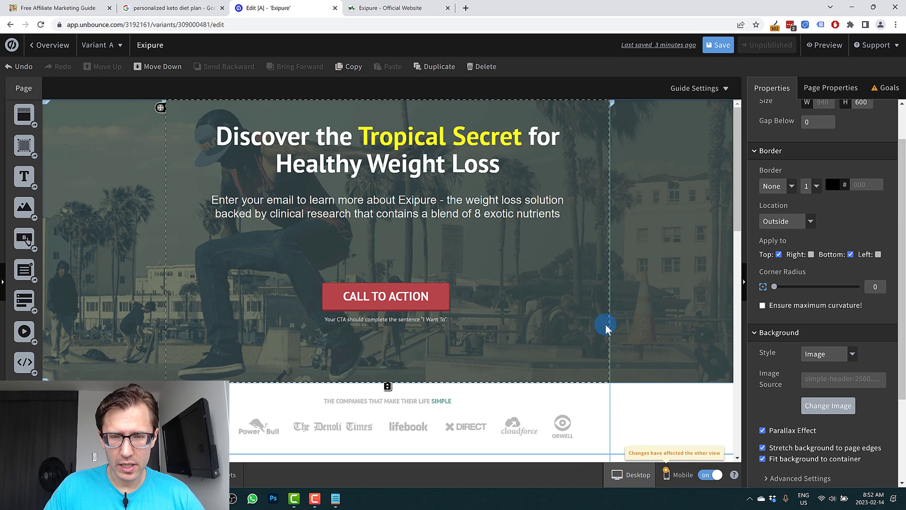
Compare the headline section's image background with the Exipure official website and review the available background styles.
scroll(495, 301, "down", 3)
scroll(494, 301, "up", 3)
left_click(386, 8)
left_click(247, 7)
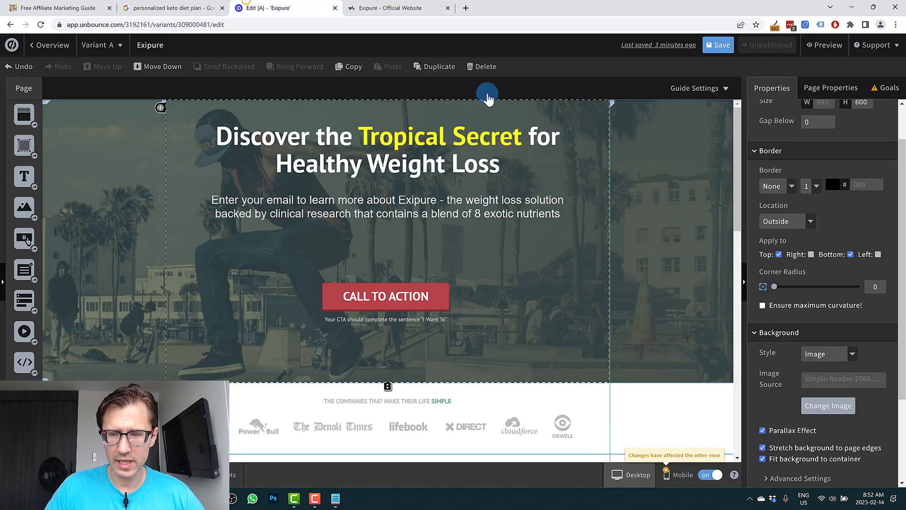
left_click(830, 354)
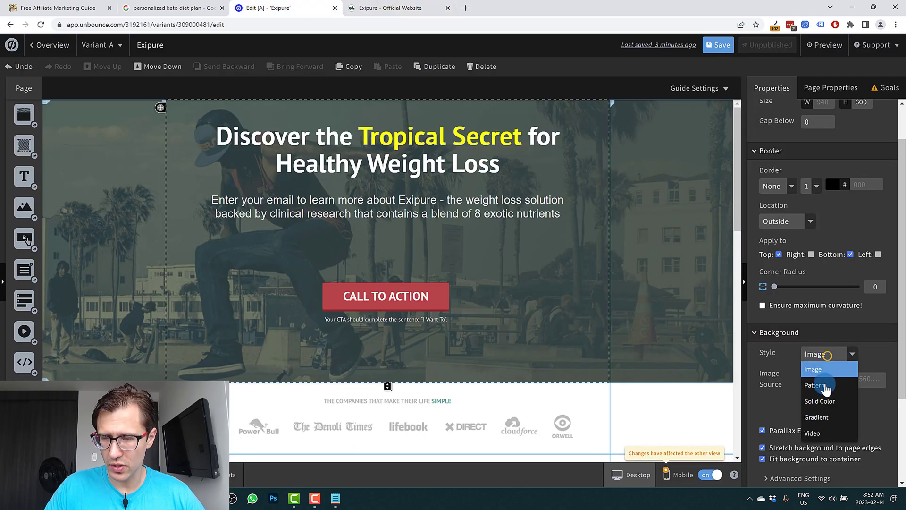
left_click(874, 352)
Start changing the headline section's background image and search the Unsplash images for "weight loss".
left_click(821, 406)
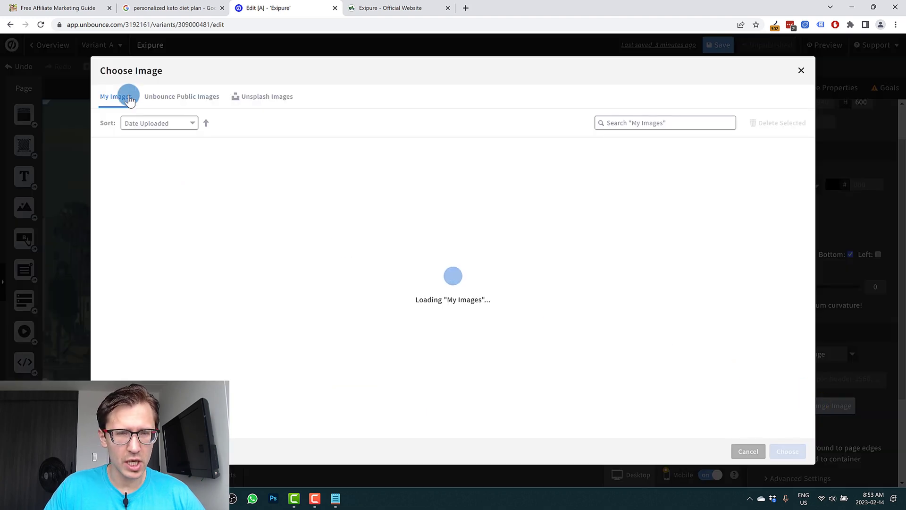
left_click(189, 96)
left_click(290, 96)
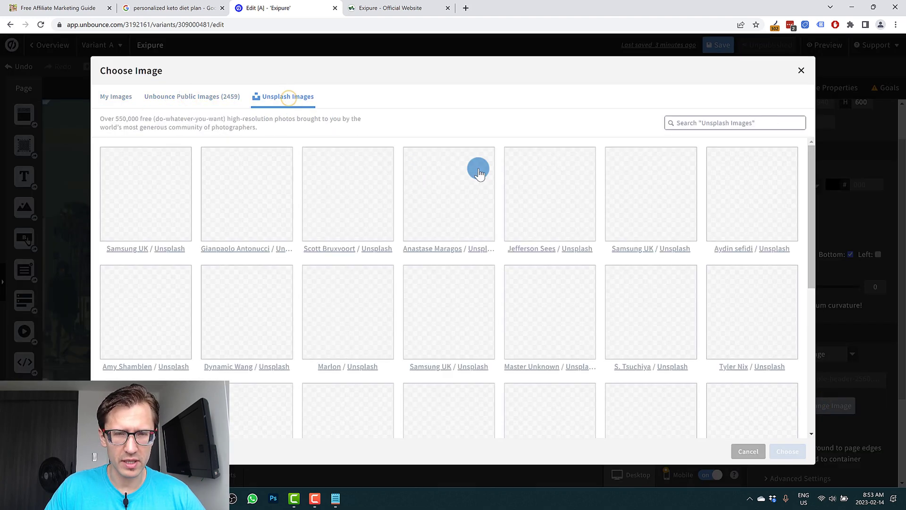
left_click(707, 117)
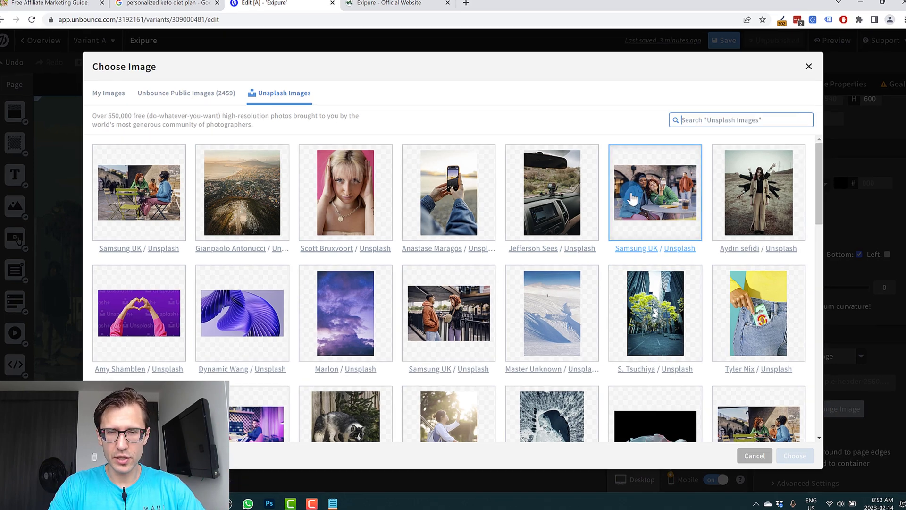
type("weight loss")
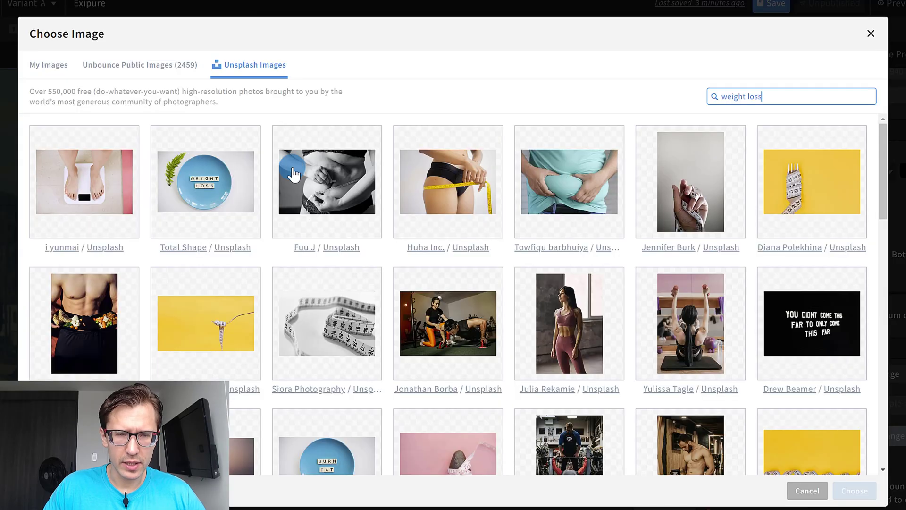
Browse the search results and choose the photo of tulips, fruit and breakfast bowls on a wooden board as the background.
scroll(314, 206, "down", 3)
scroll(325, 228, "down", 3)
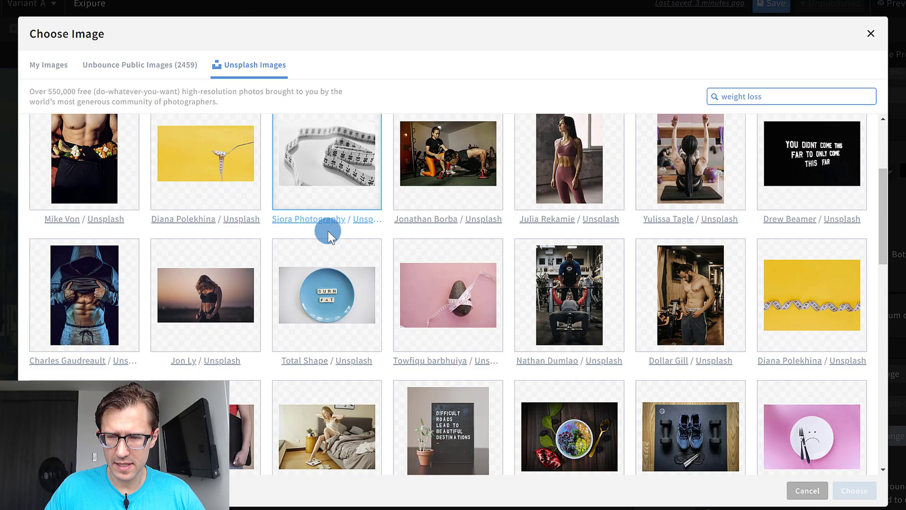
scroll(321, 265, "down", 3)
scroll(321, 265, "down", 3)
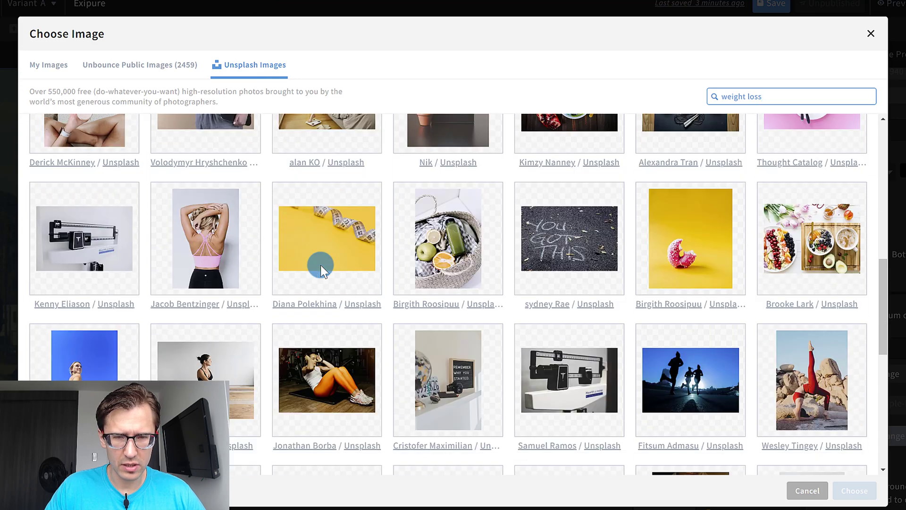
scroll(330, 283, "up", 3)
scroll(340, 317, "down", 4)
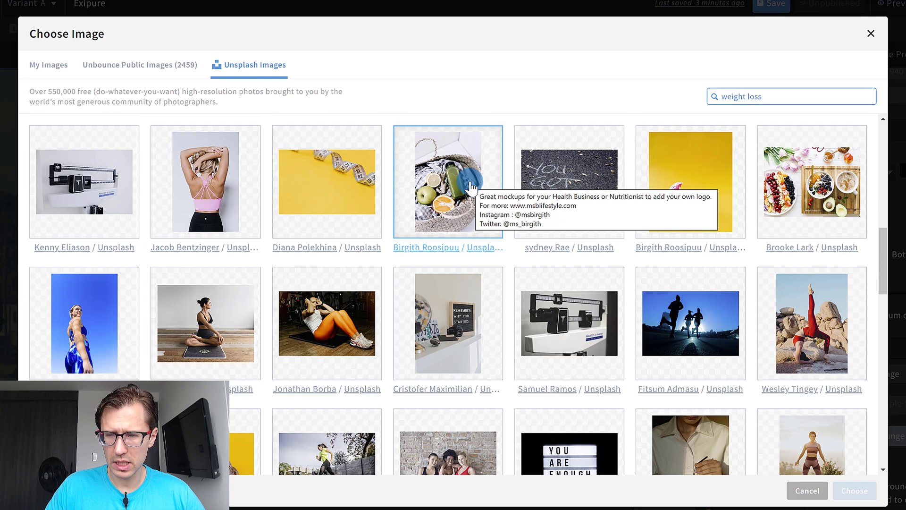
left_click(805, 194)
left_click(862, 491)
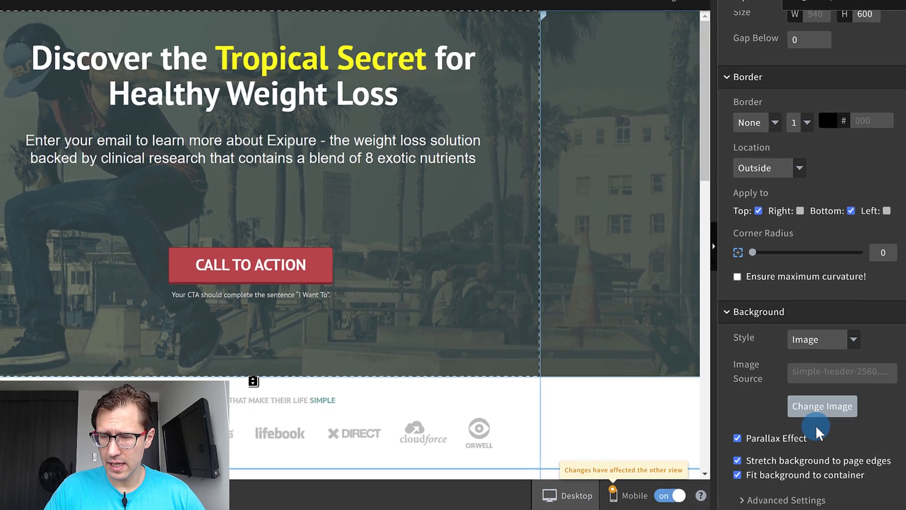
In the background's advanced settings, apply the color as an overlay on the photo with an opacity of 82.
scroll(879, 455, "down", 1)
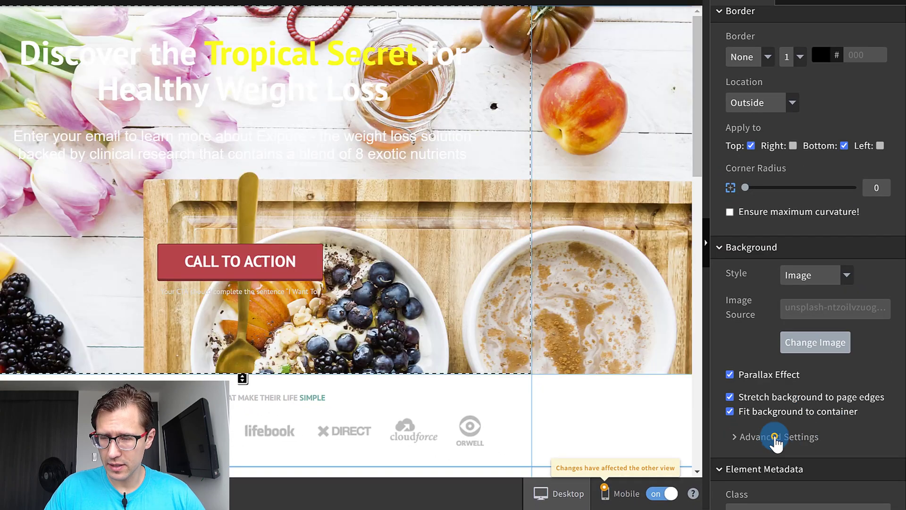
left_click(776, 437)
scroll(799, 398, "down", 5)
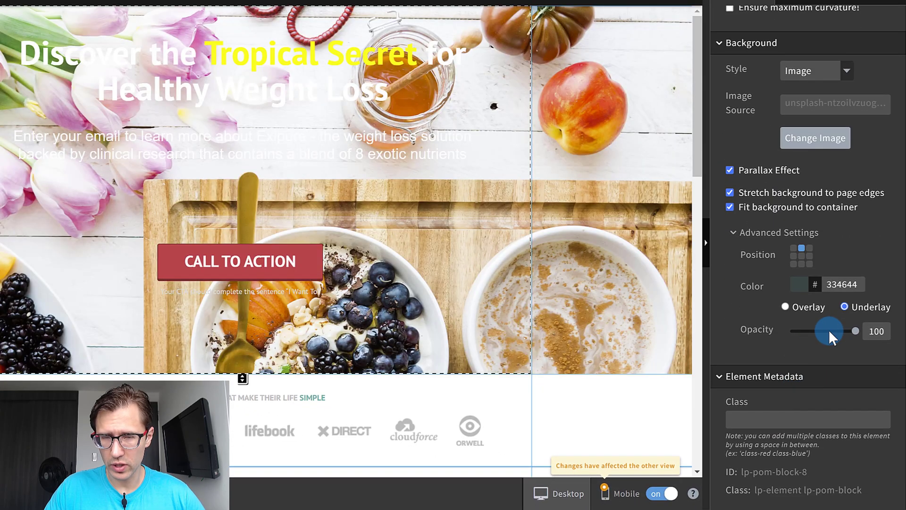
left_click(786, 306)
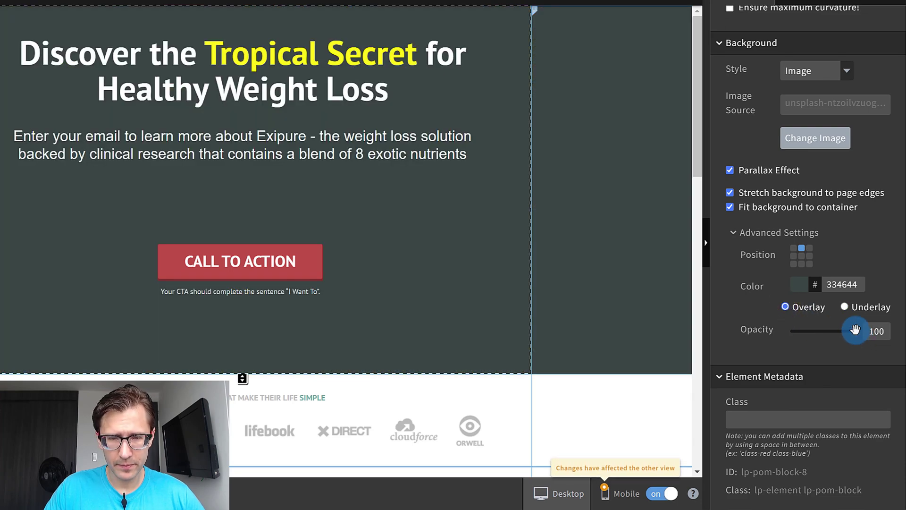
mouse_move(844, 331)
left_mouse_down()
mouse_move(829, 331)
mouse_move(844, 336)
left_mouse_up()
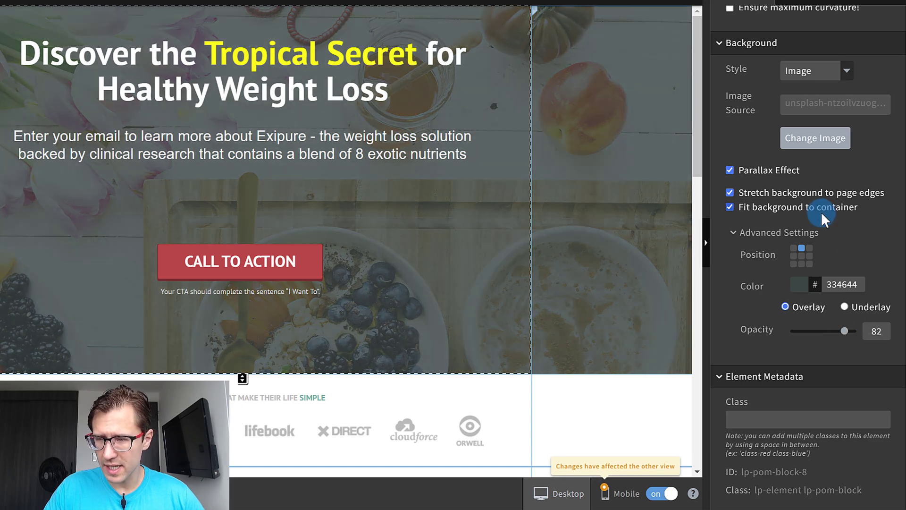
Pin the ColorZilla extension in the browser and copy the teal hero background color #006D6E from the Exipure official website.
scroll(853, 319, "up", 3)
scroll(849, 319, "down", 2)
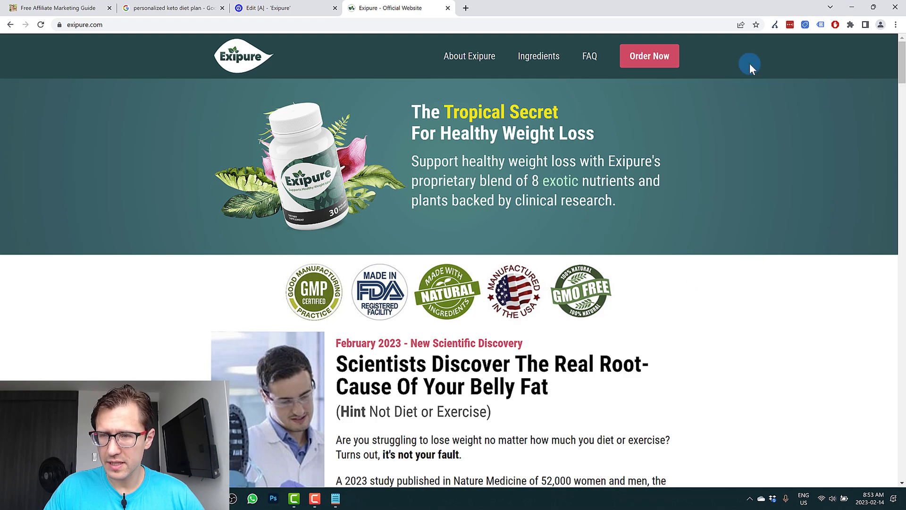
left_click(841, 29)
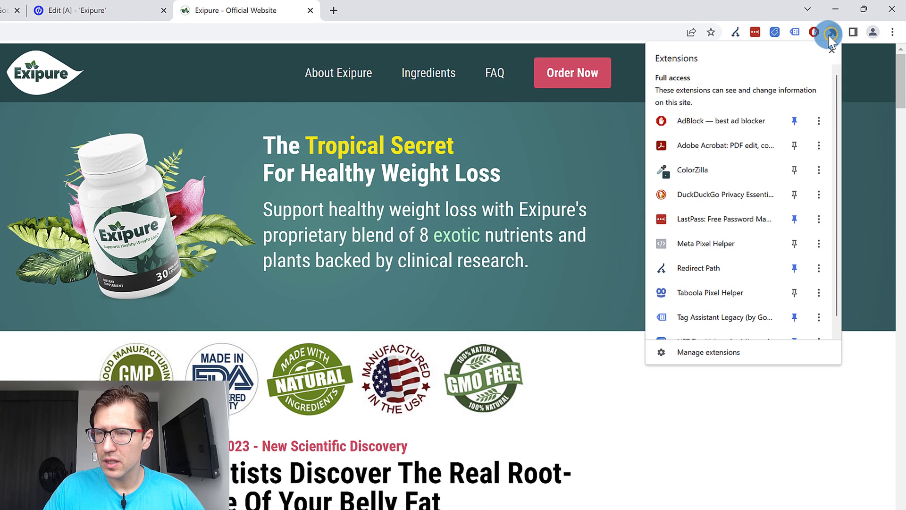
left_click(794, 171)
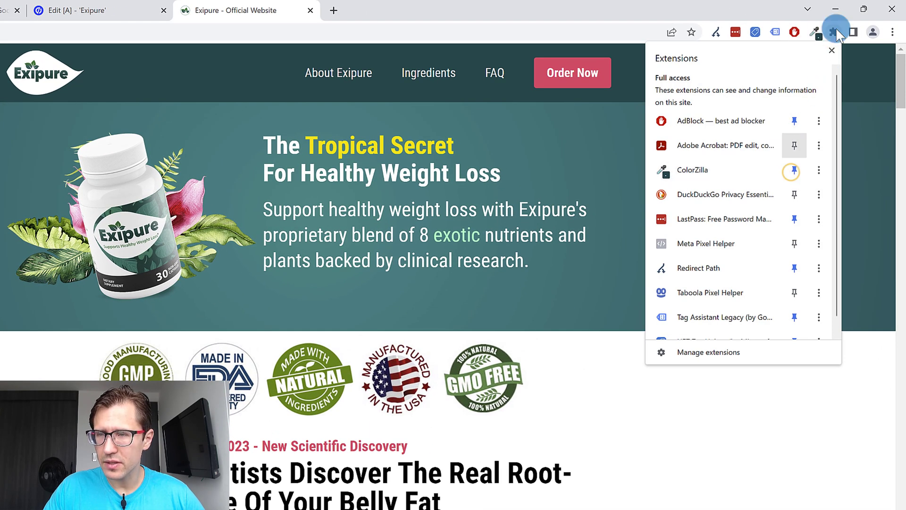
left_click(860, 146)
left_click(815, 32)
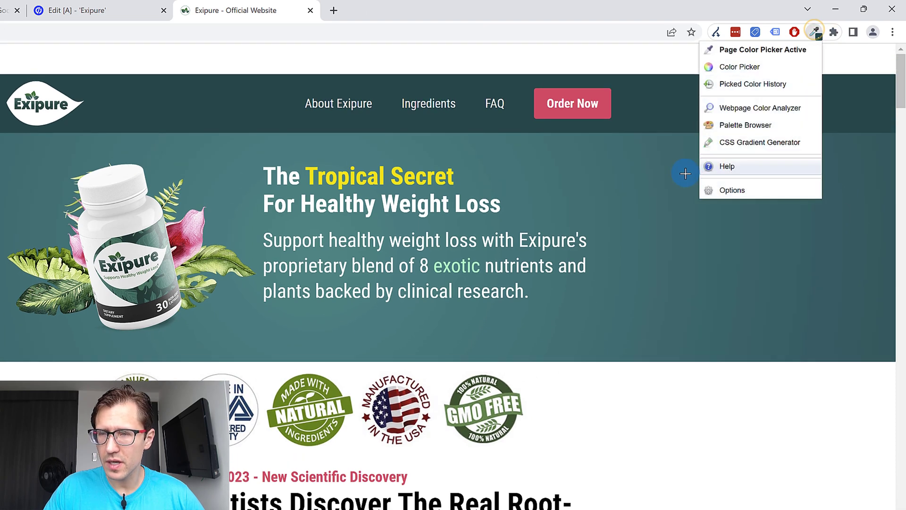
left_click(633, 217)
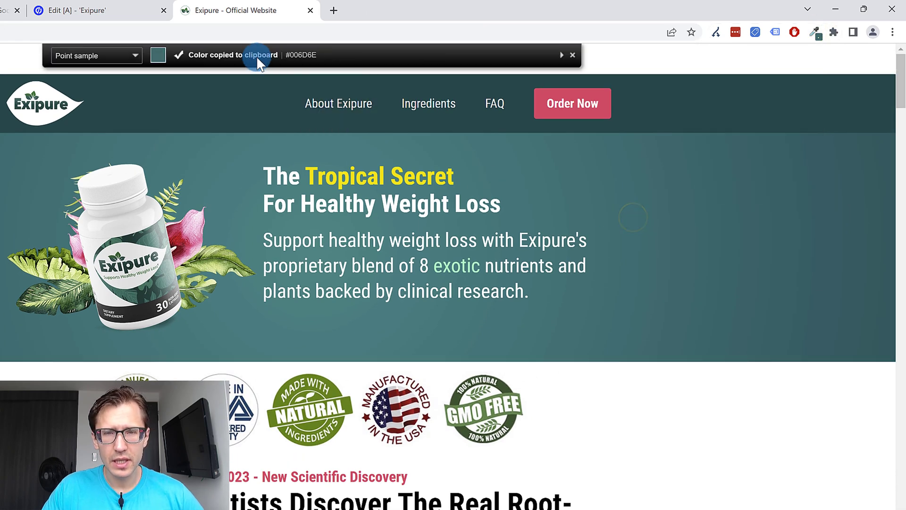
Back in Unbounce, set the headline section's background overlay color to 006D6E.
left_click(95, 10)
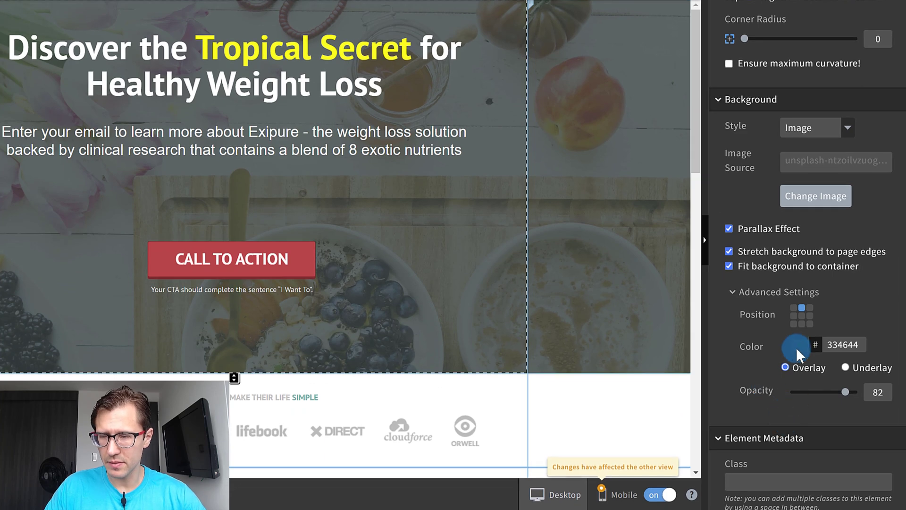
left_click(796, 347)
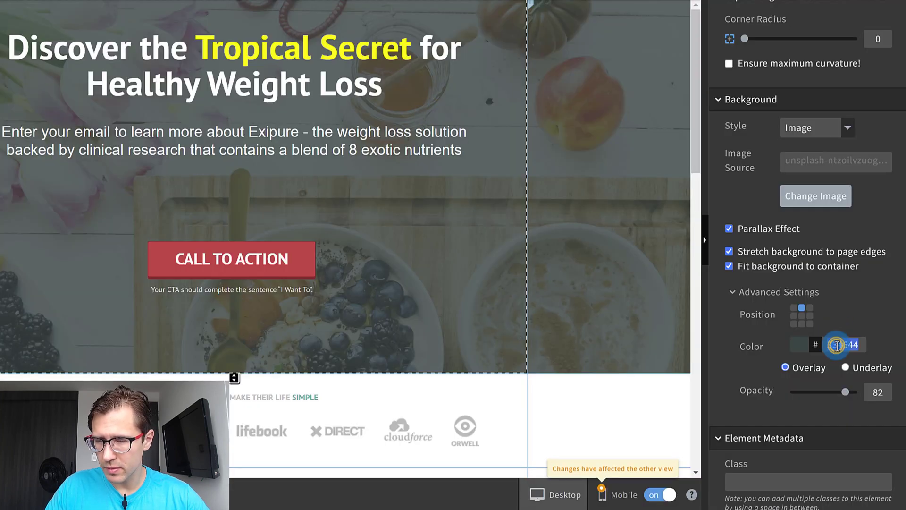
type("#006D6E")
left_click_drag(834, 341, 817, 350)
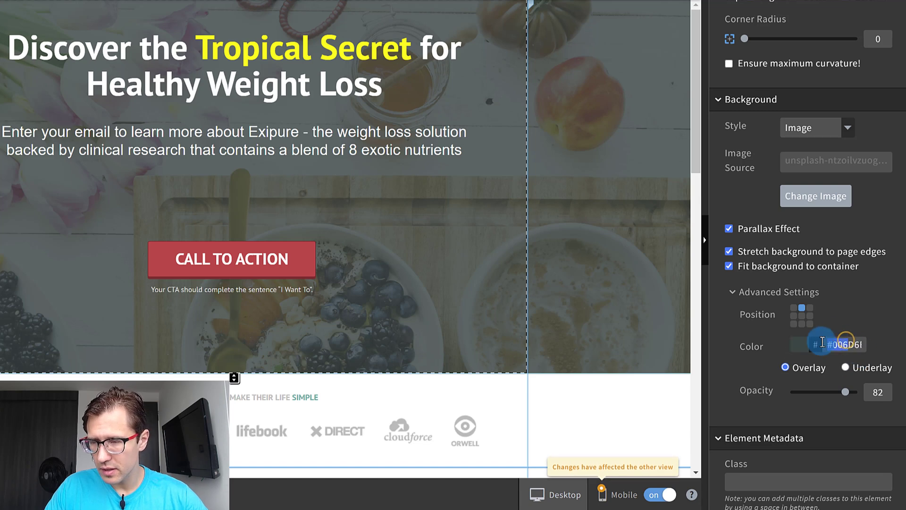
key("BackSpace")
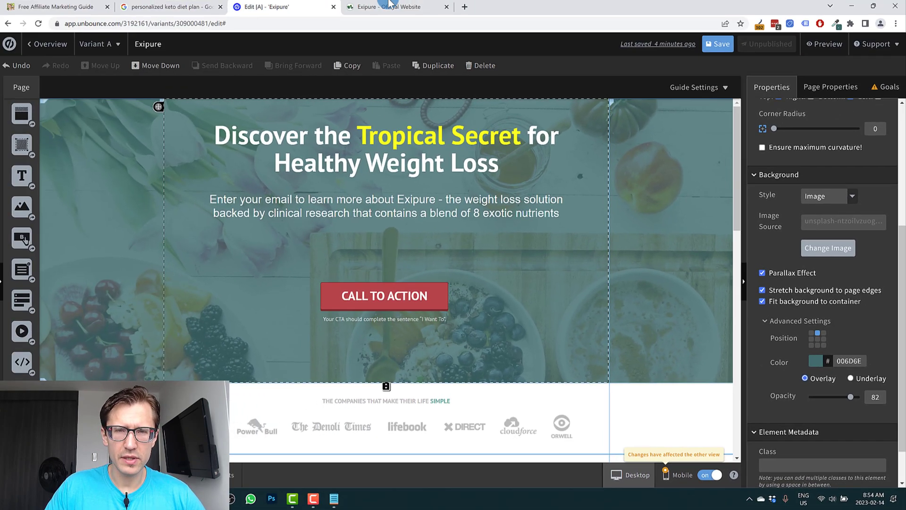
Delete the call-to-action button, the caption beneath it and the leftover red bar from the headline section.
left_click(389, 2)
left_click(302, 6)
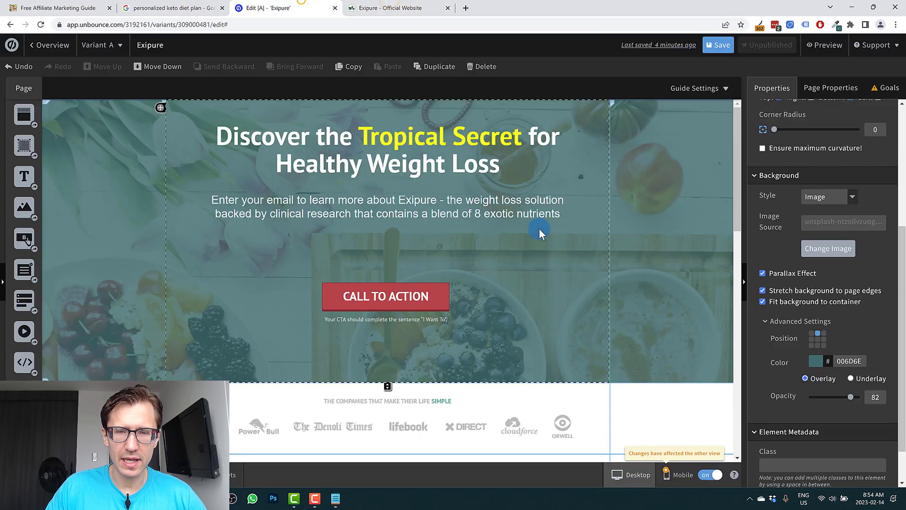
left_click(415, 299)
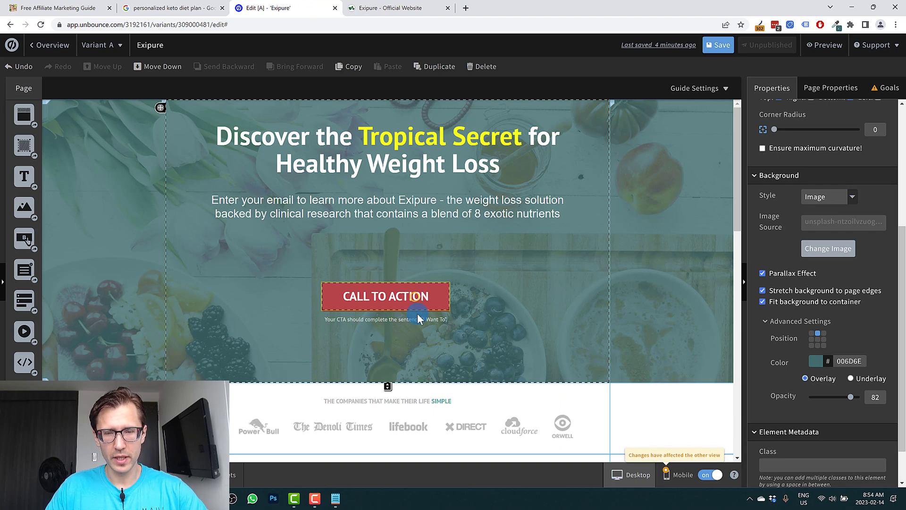
left_click(416, 299)
key("Delete")
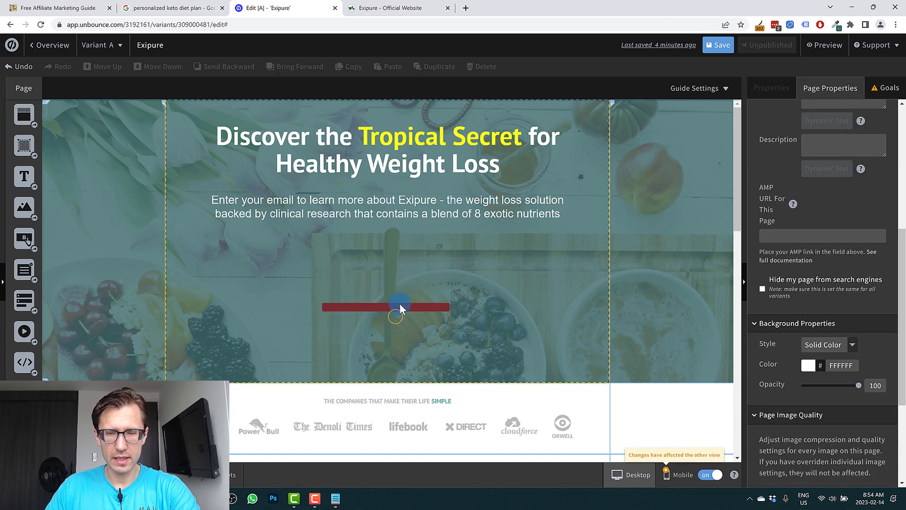
left_click(401, 307)
key("Delete")
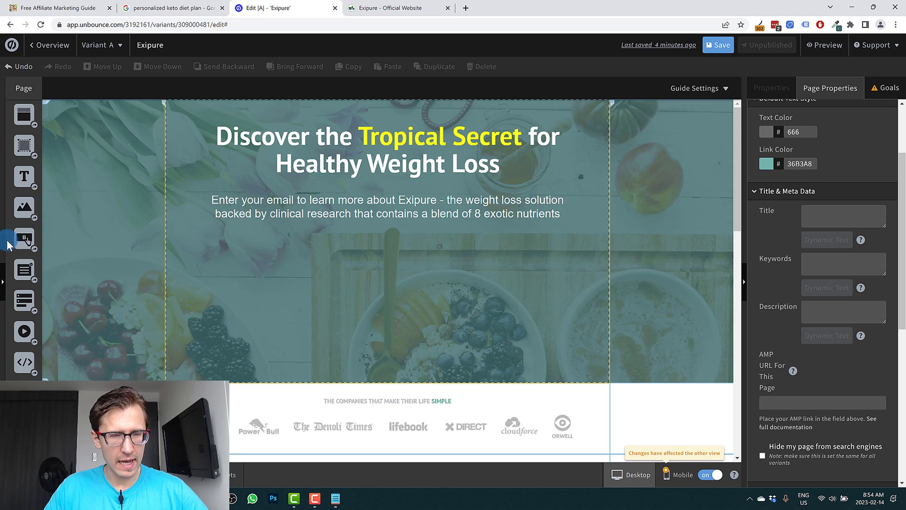
Add a form with one email field labeled "Email", hiding the label and using the placeholder "Enter Your Email Here...".
left_click_drag(306, 255, 356, 245)
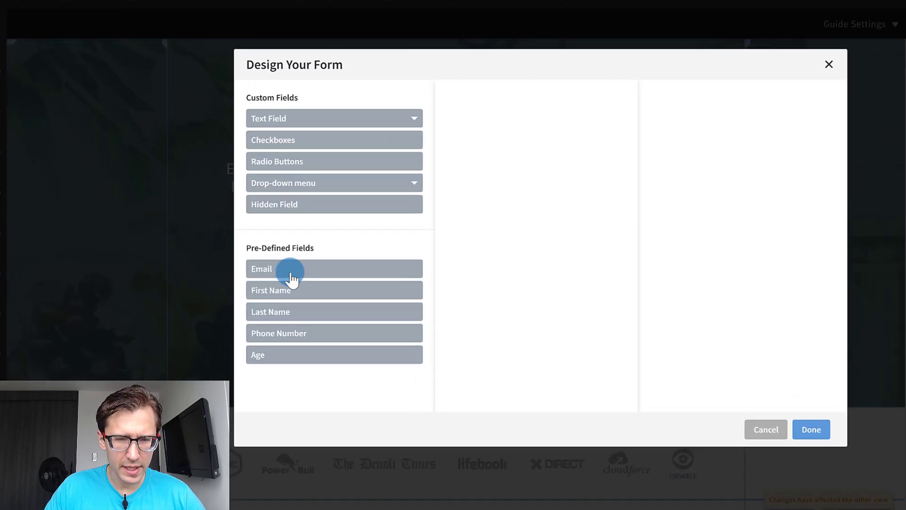
left_click(291, 274)
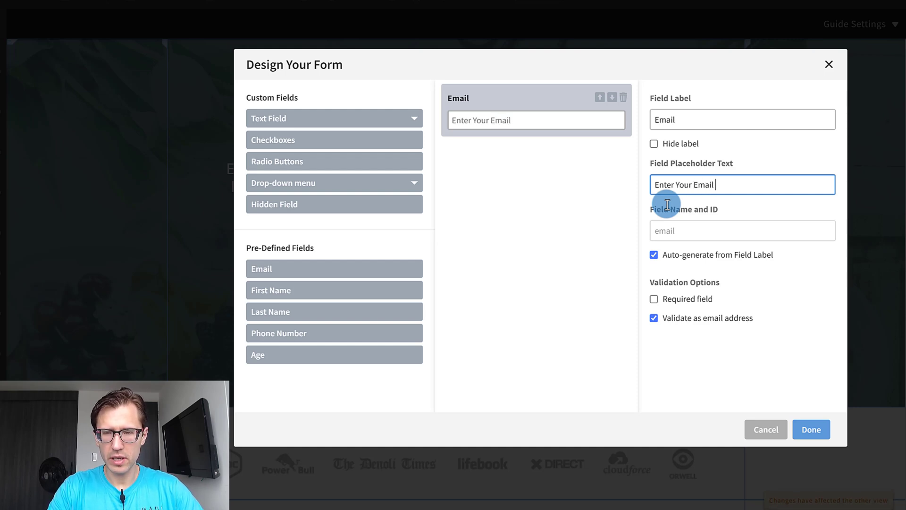
left_click(654, 144)
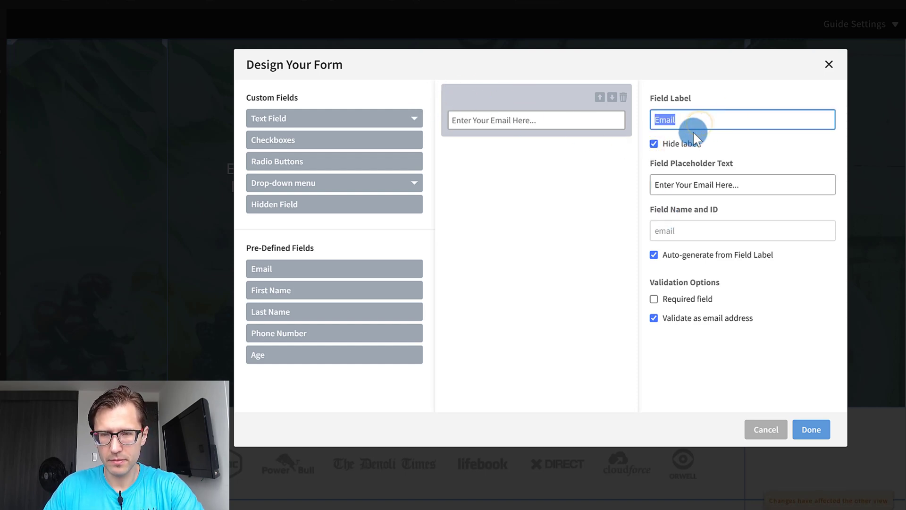
key("BackSpace")
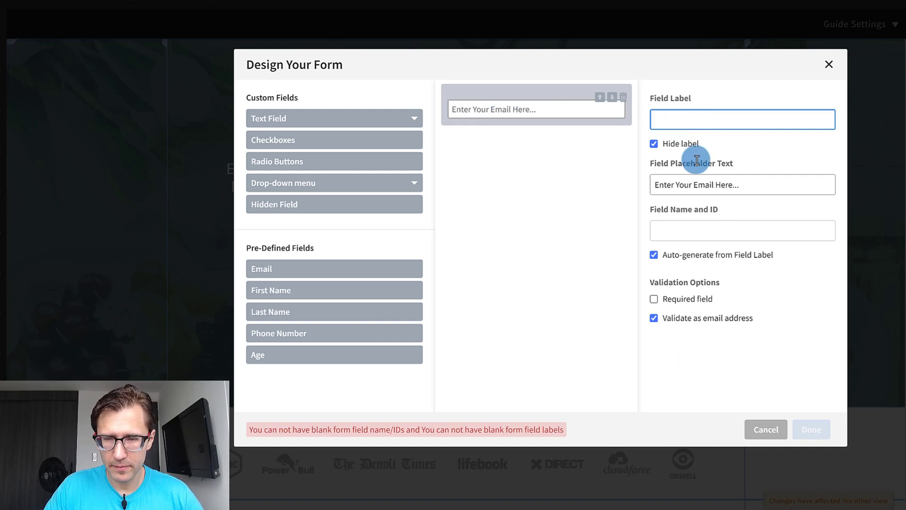
type("Emai")
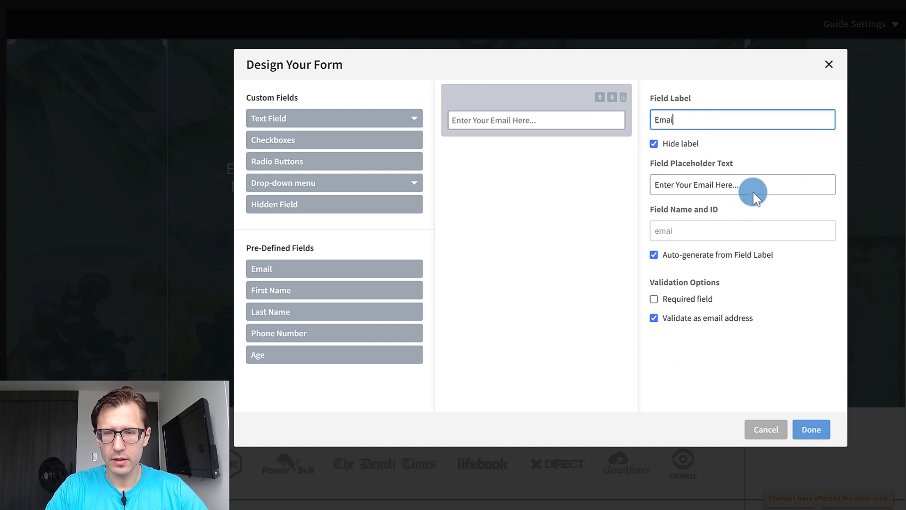
type("l")
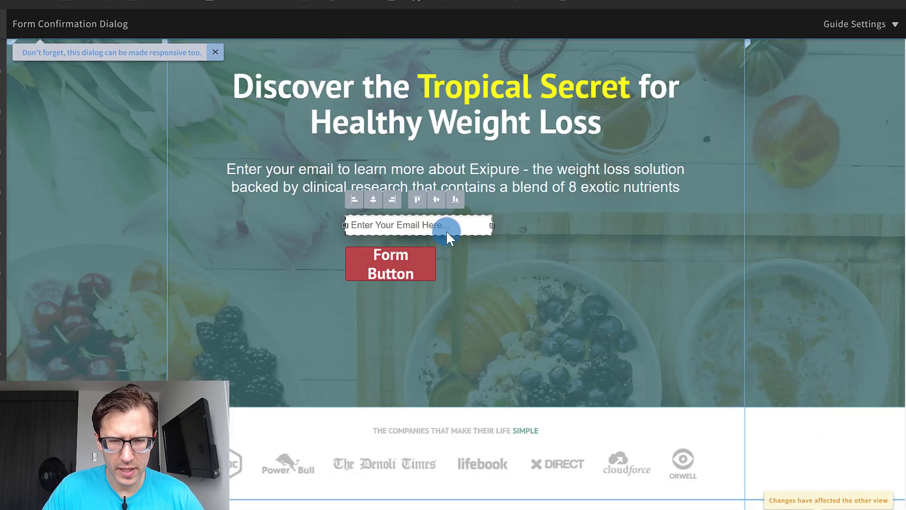
Widen the new form's email field and button to about 456 px and place them beneath the subheading.
left_click(440, 226)
left_click_drag(459, 246, 592, 246)
left_click(368, 296)
left_click_drag(404, 284, 591, 276)
left_click(543, 337)
left_click(477, 243)
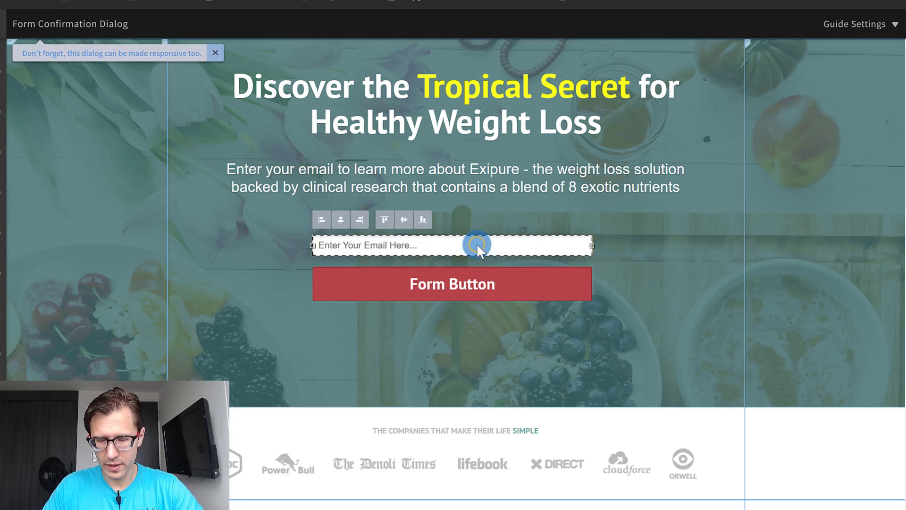
left_click(469, 285)
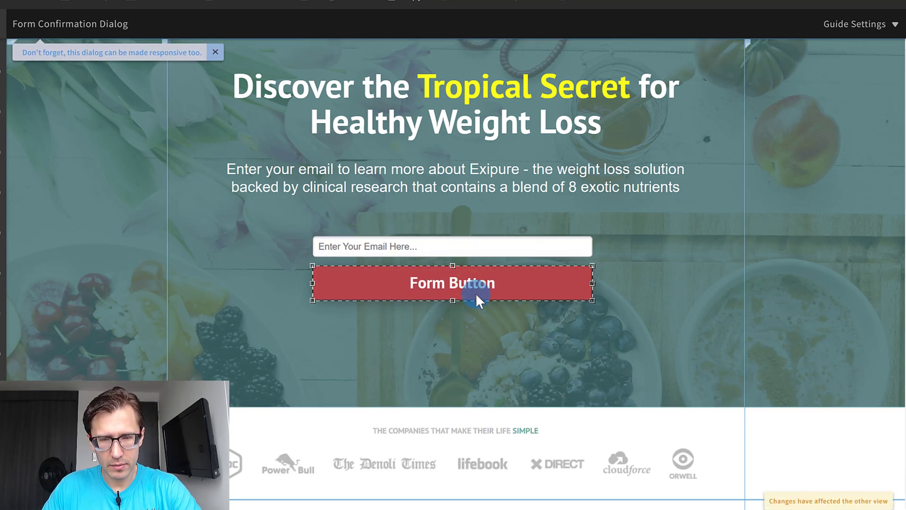
left_click(517, 332)
Set the form's field height to 48 and field spacing to 22, and enlarge the field font.
left_click(486, 248)
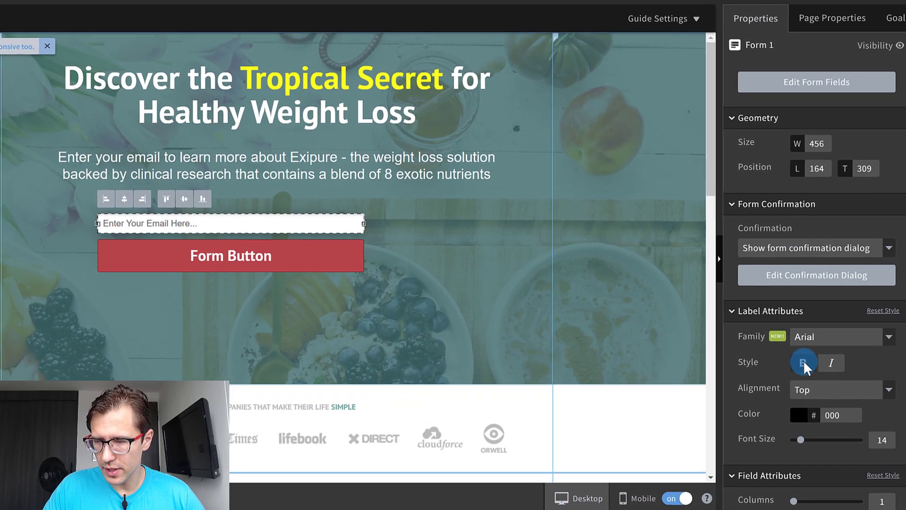
scroll(802, 387, "down", 1)
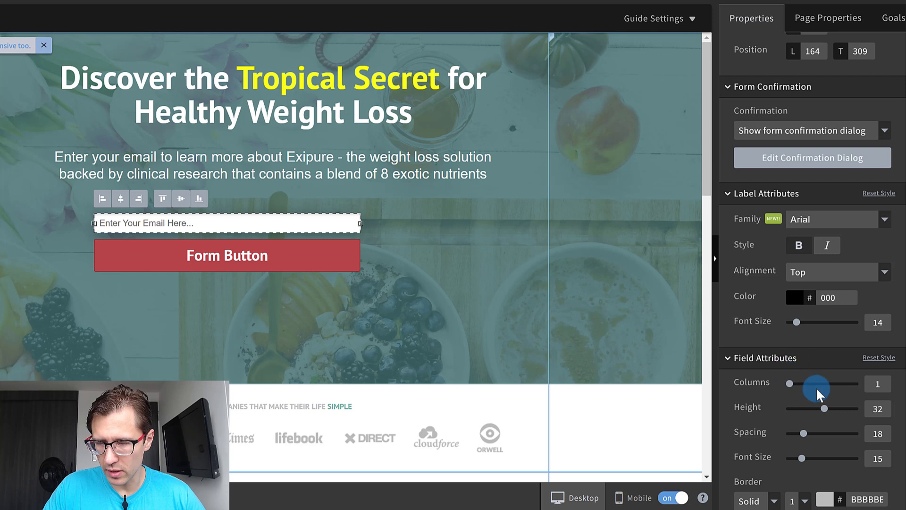
scroll(817, 387, "down", 3)
left_click_drag(824, 349, 869, 370)
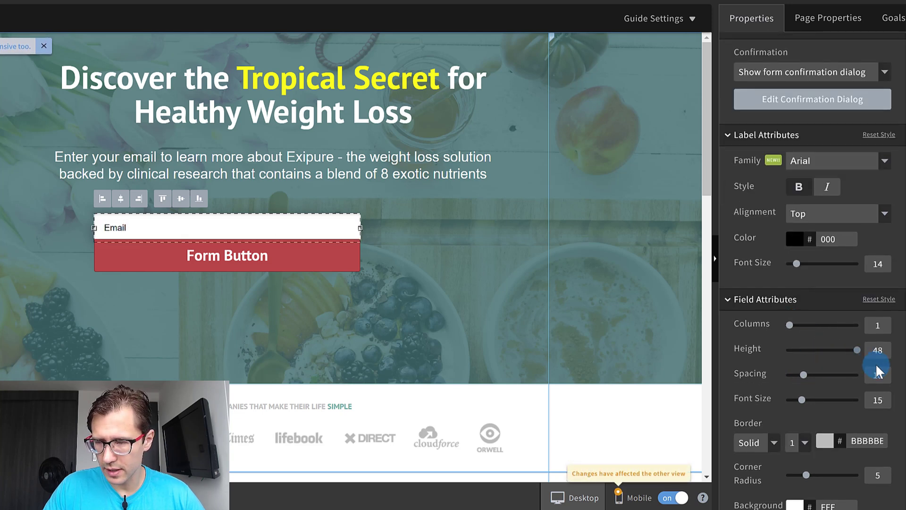
left_click_drag(804, 374, 827, 376)
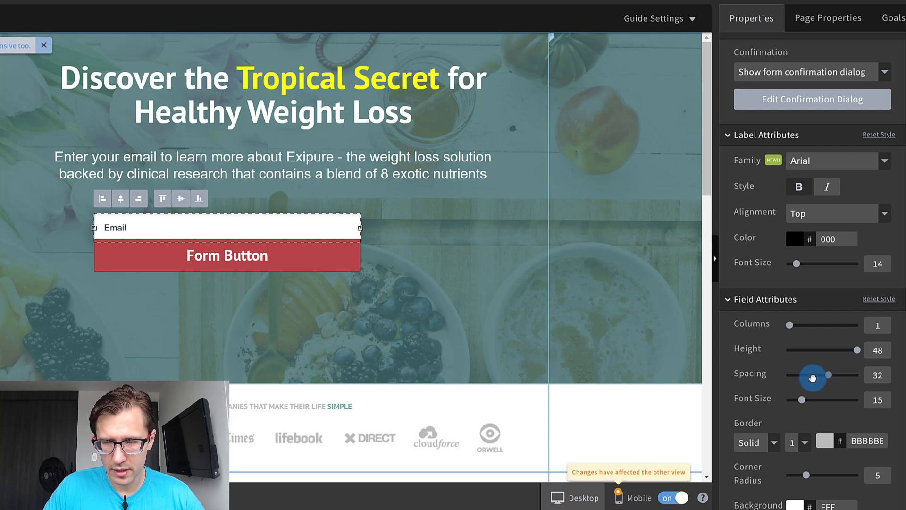
left_click(803, 401)
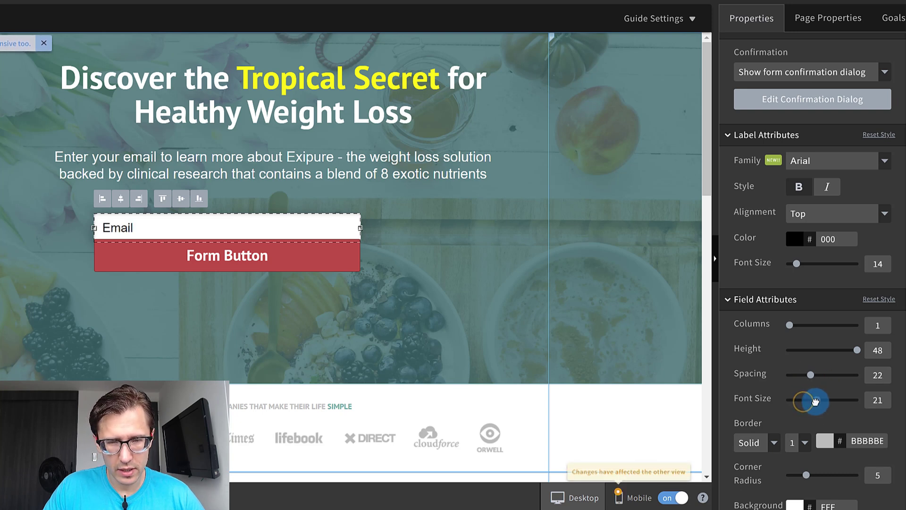
Move the form button down to a top position of about 58, leaving a small gap below the email field.
left_click(342, 330)
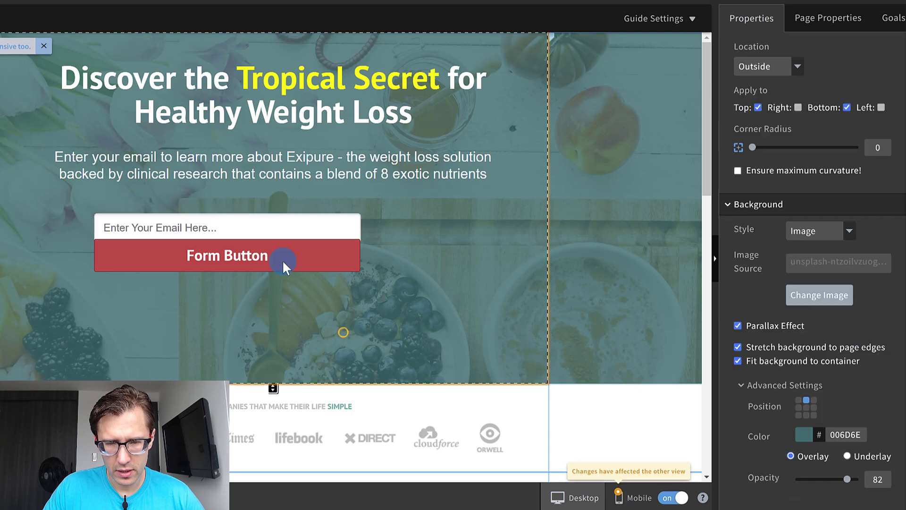
left_click(283, 260)
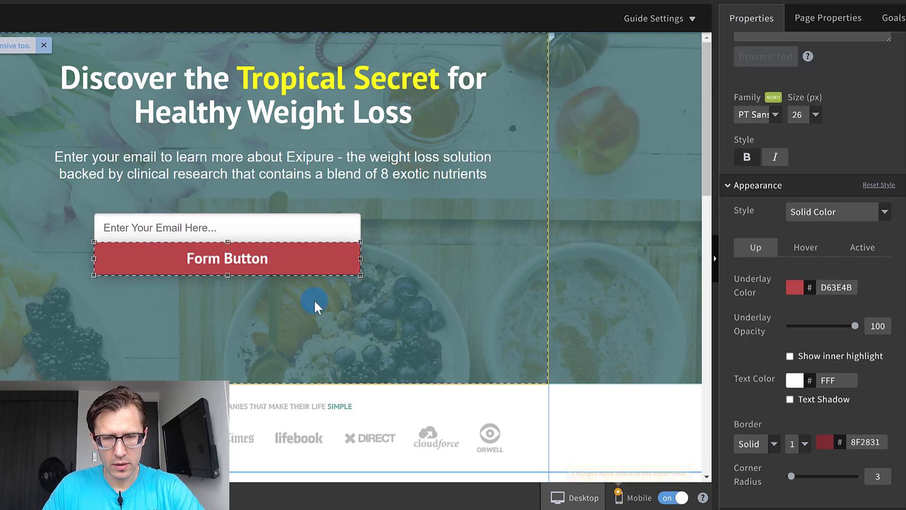
left_click(385, 231)
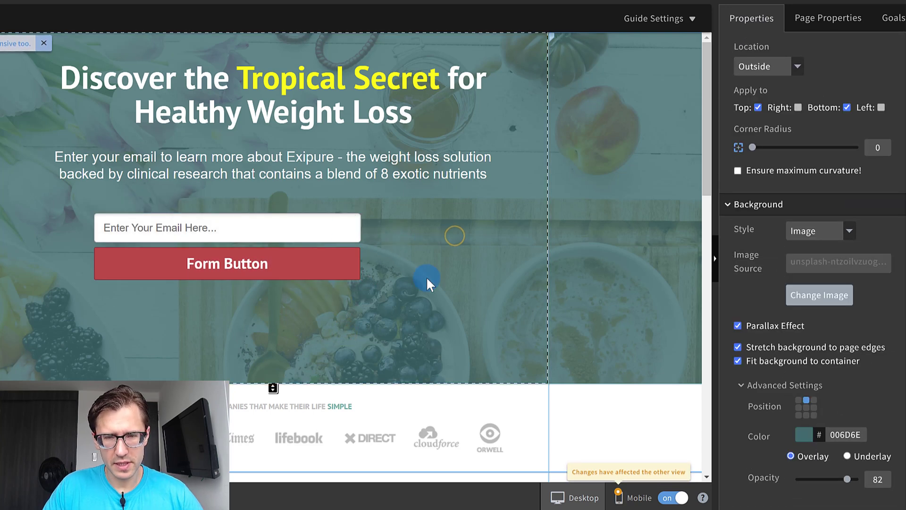
Widen the email field to about 657 px and stretch the form button to about 658 px.
left_click(335, 236)
left_click_drag(366, 227, 479, 226)
left_click(336, 267)
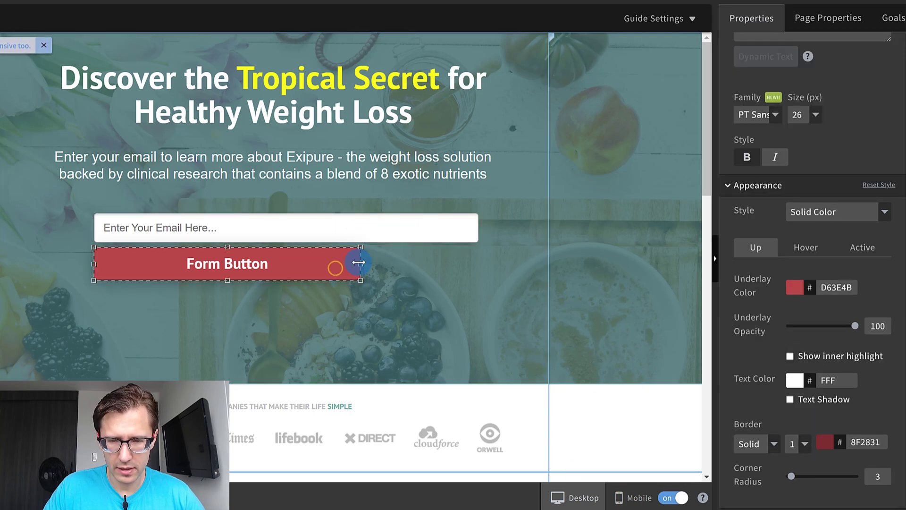
left_click_drag(359, 263, 477, 262)
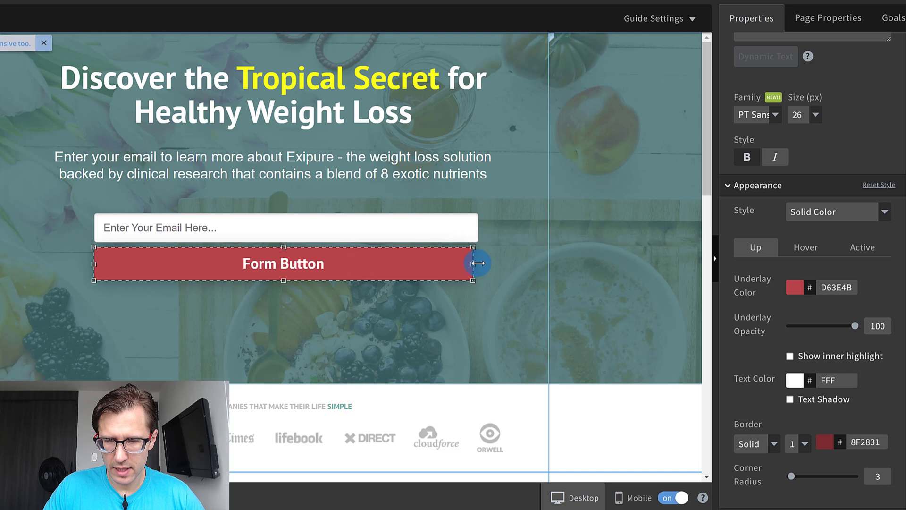
Match the form button's width exactly to the email field by setting it to 657.
scroll(836, 265, "up", 3)
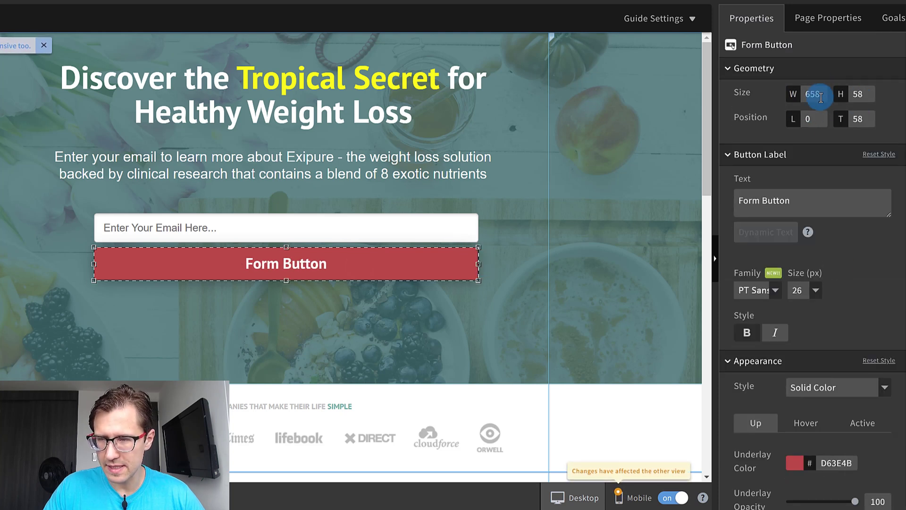
left_click(374, 233)
double_click(816, 145)
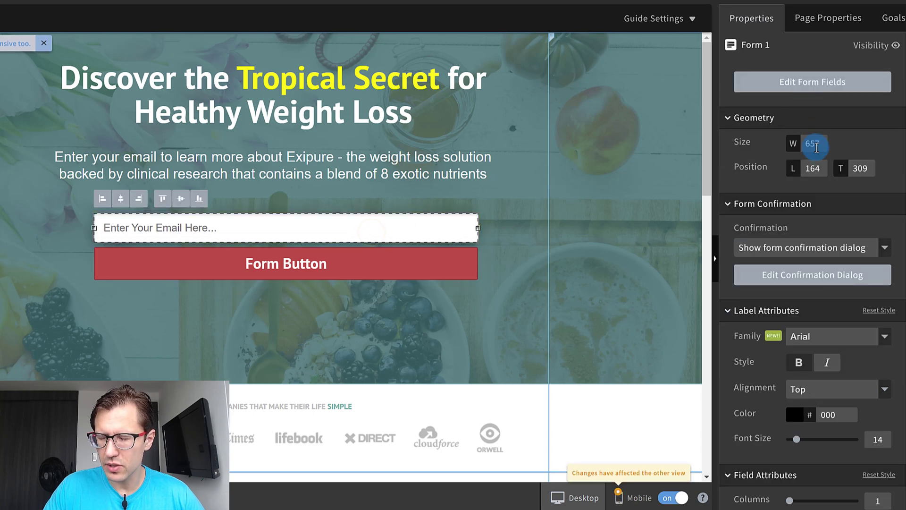
left_click(427, 260)
double_click(815, 96)
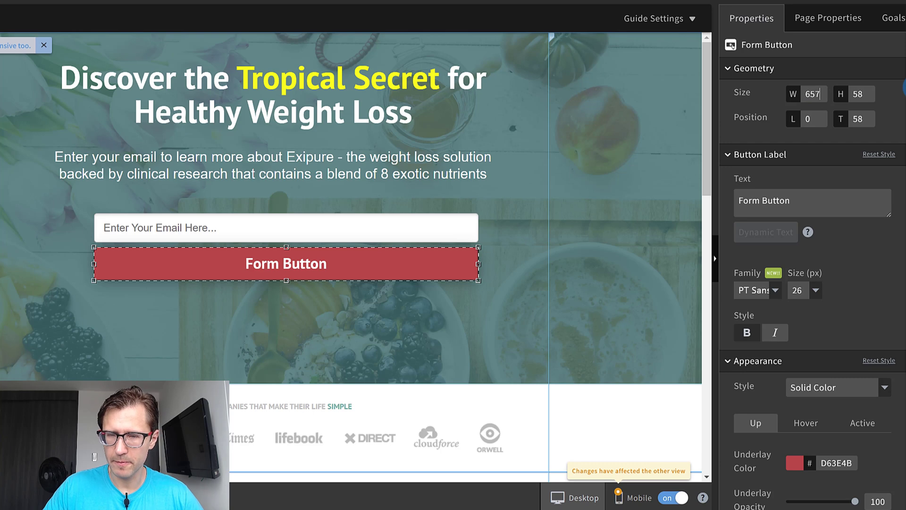
Center the email form horizontally beneath the headline and subheading.
left_click(588, 183)
mouse_move(326, 228)
left_mouse_down()
mouse_move(301, 225)
mouse_move(325, 226)
mouse_move(311, 224)
left_mouse_up()
left_click(305, 305)
scroll(347, 216, "down", 3)
scroll(347, 215, "up", 3)
Select the headline, subheading and form together and move them down to a top position of 90.
left_click(307, 115)
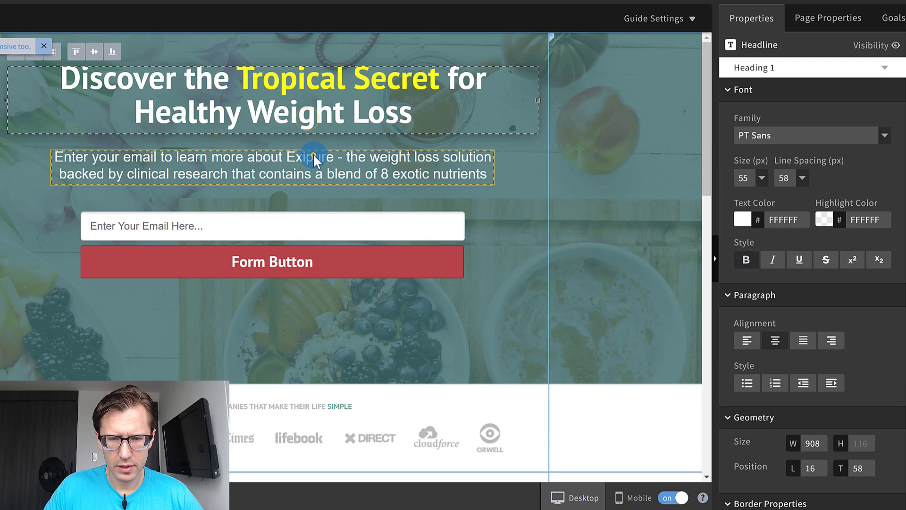
left_click(313, 154, "shift")
left_click(305, 220, "shift")
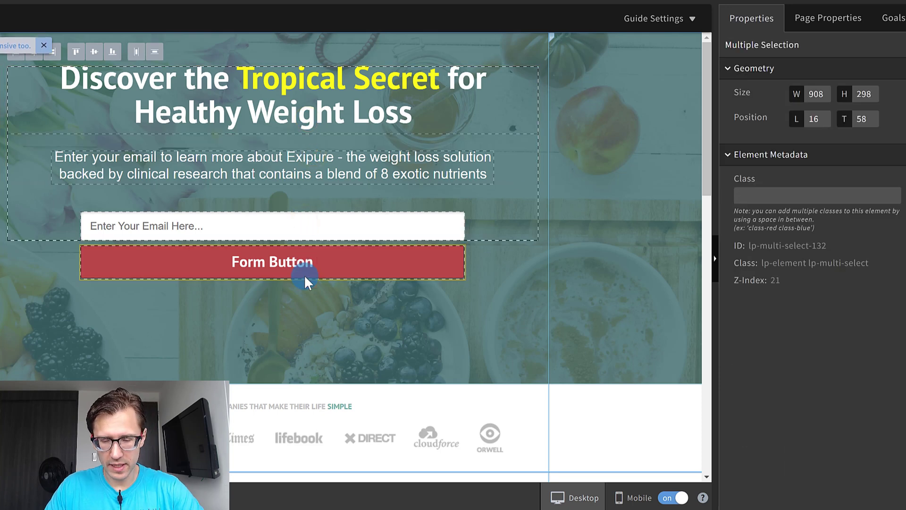
key("Down")
key("Down")
key("Down")
key("Down")
key("Down")
key("Down")
key("Down")
key("Down")
key("Down")
key("Down")
key("Down")
key("Down")
key("Down")
key("Down")
key("Down")
key("Down")
key("Down")
key("Down")
key("Down")
key("Down")
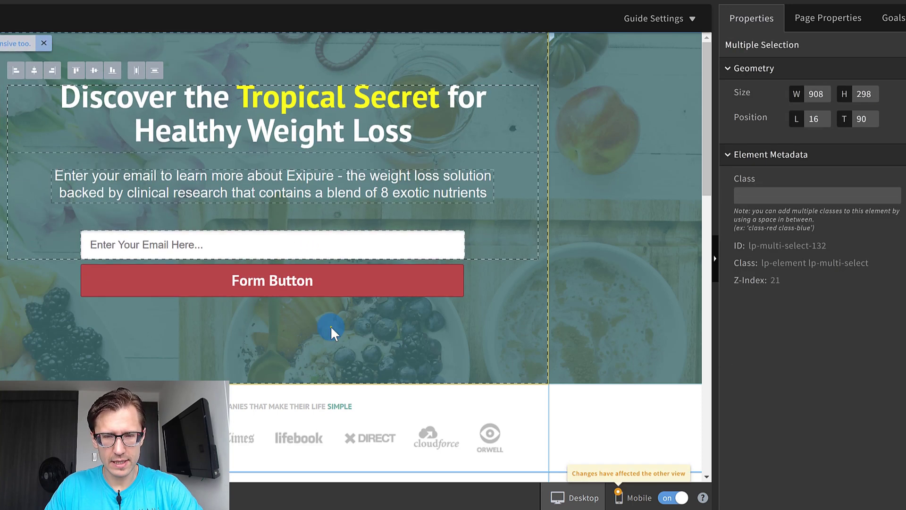
left_click(330, 324)
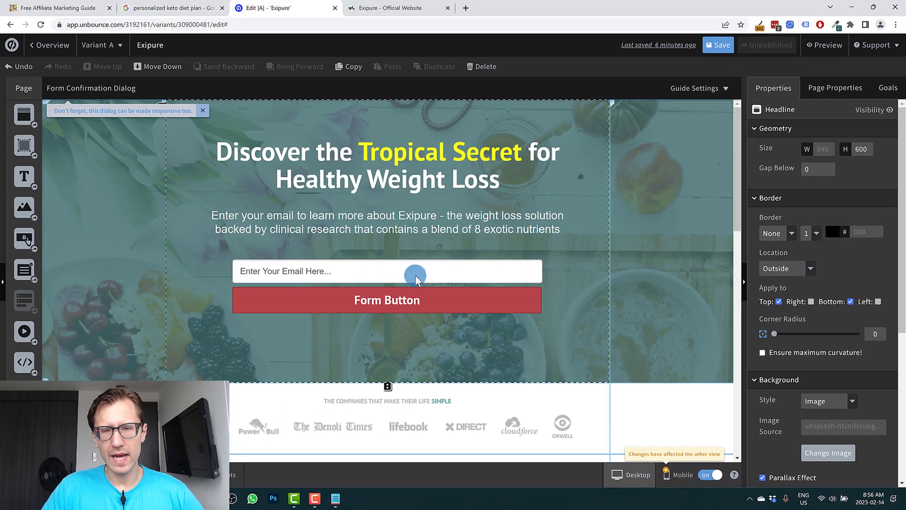
Switch the editor to the mobile version of the page and go through the responsive-page introduction until it closes.
left_click(202, 114)
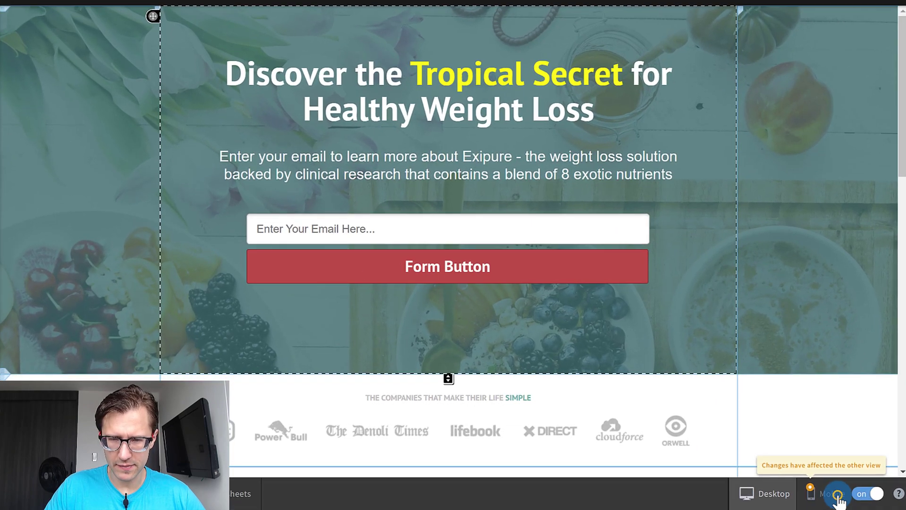
left_click(729, 480)
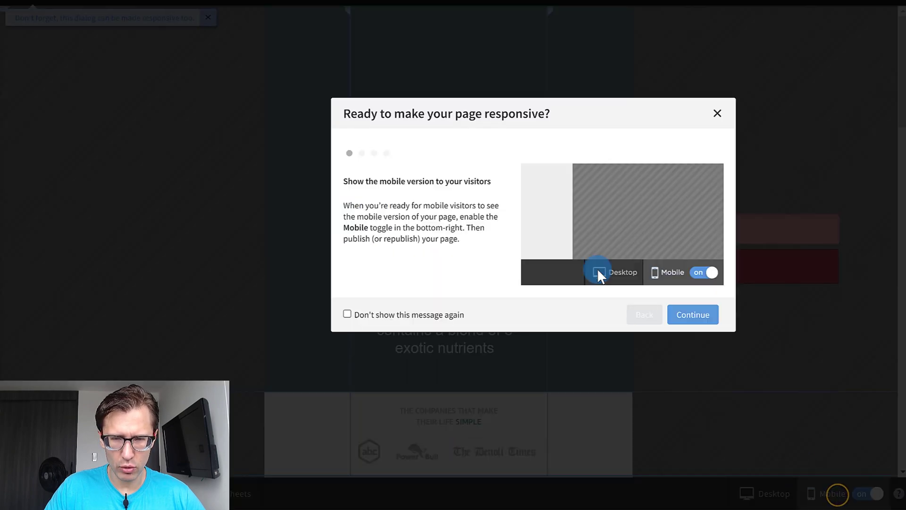
left_click(690, 315)
left_click(690, 315)
left_click(690, 316)
left_click(690, 315)
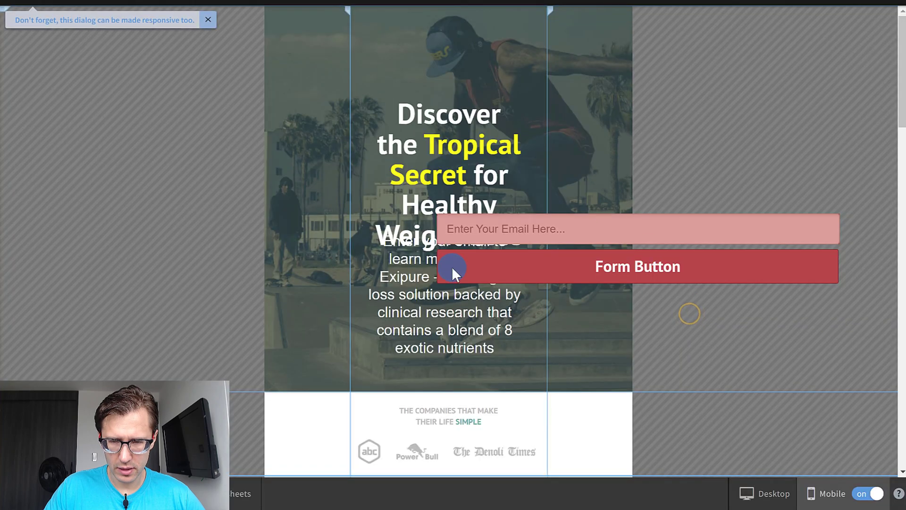
Apply the Layout Assistant to all sections of the mobile page and narrow the form button to 278 px.
left_click(502, 65)
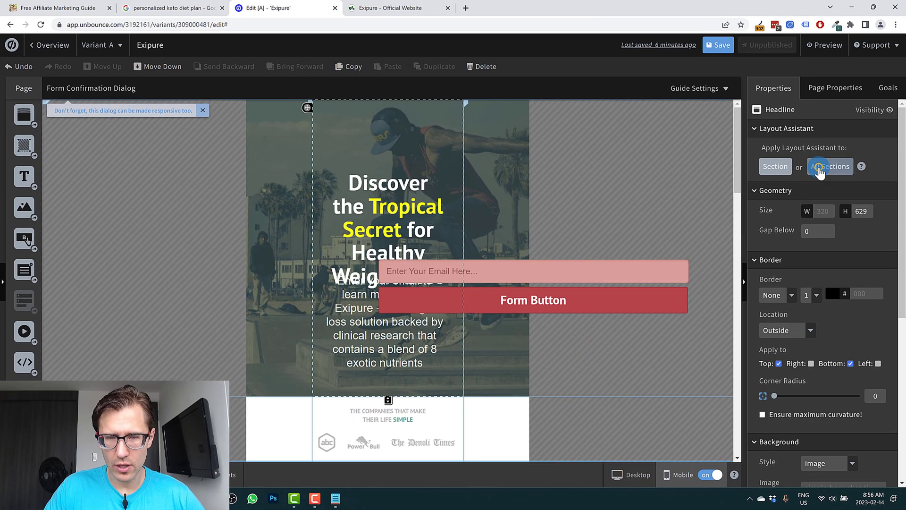
left_click(819, 168)
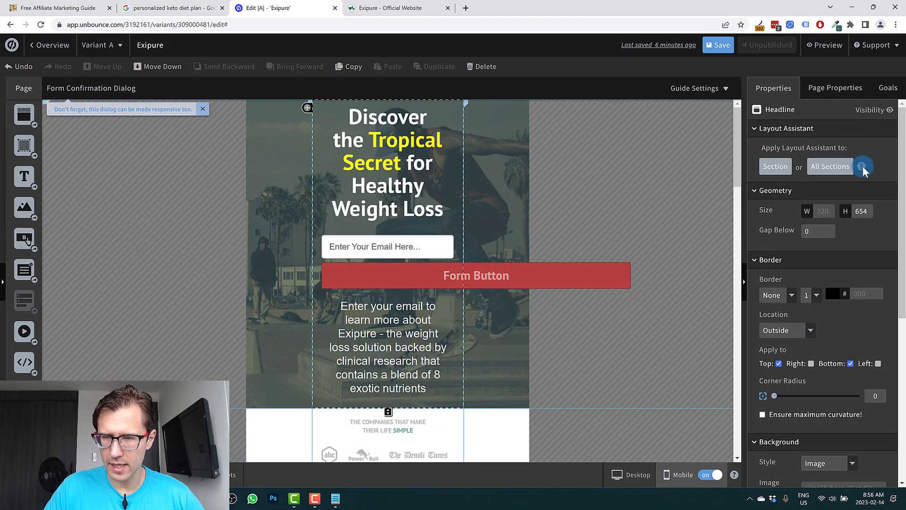
left_click(523, 277)
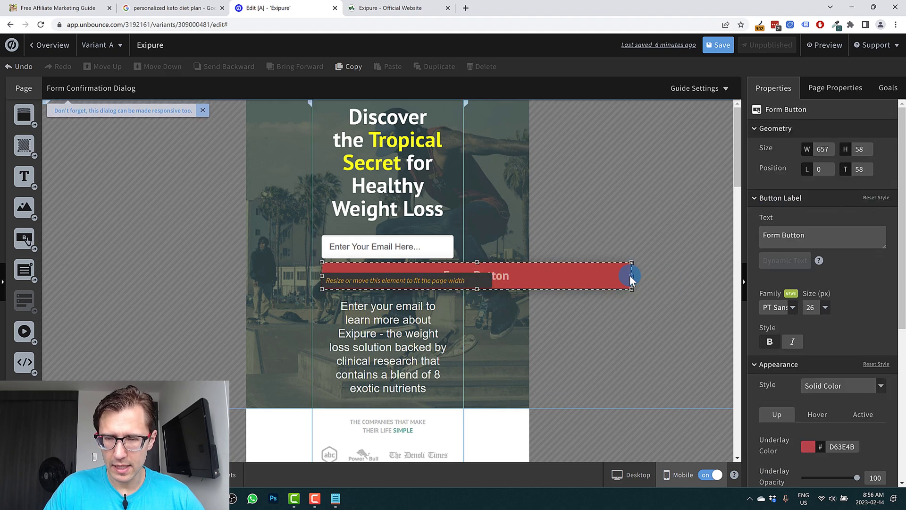
left_click_drag(601, 272, 443, 277)
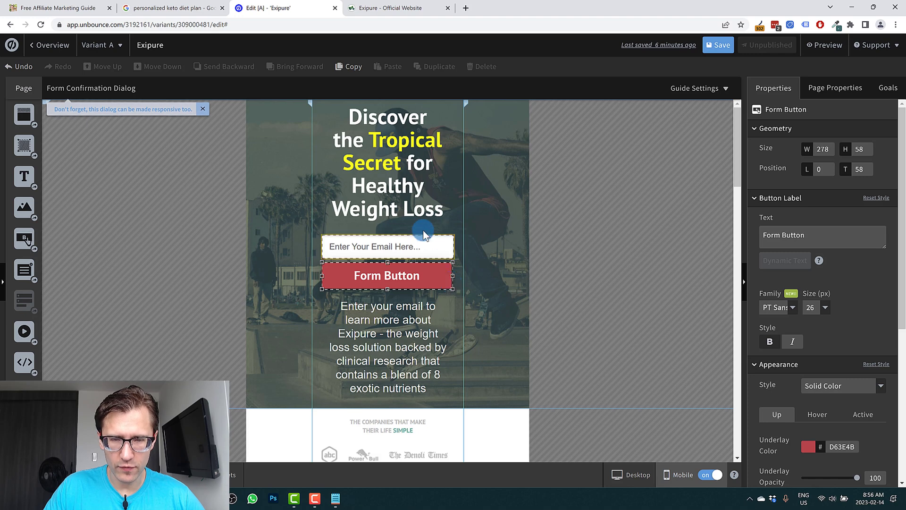
Move the email form below the subheading text in the mobile page's headline section.
left_click_drag(415, 241, 422, 357)
left_click_drag(422, 343, 415, 247)
left_click_drag(415, 370, 409, 358)
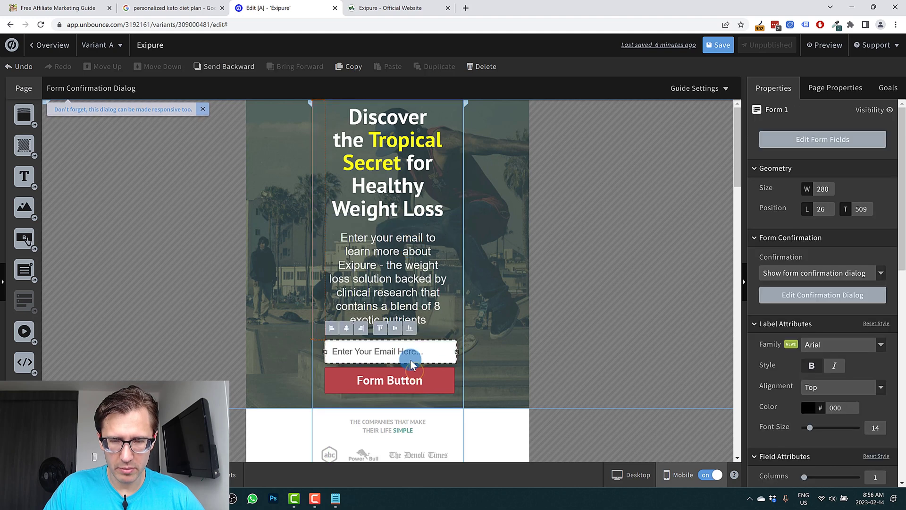
left_click(543, 234)
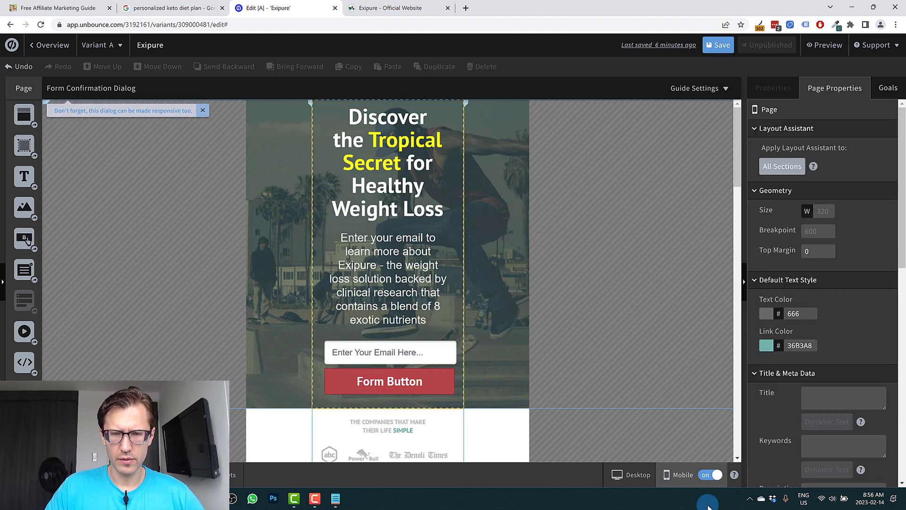
Switch back to the desktop version and examine the sections beneath the headline, from the company logos to the closing call to action.
left_click(617, 475)
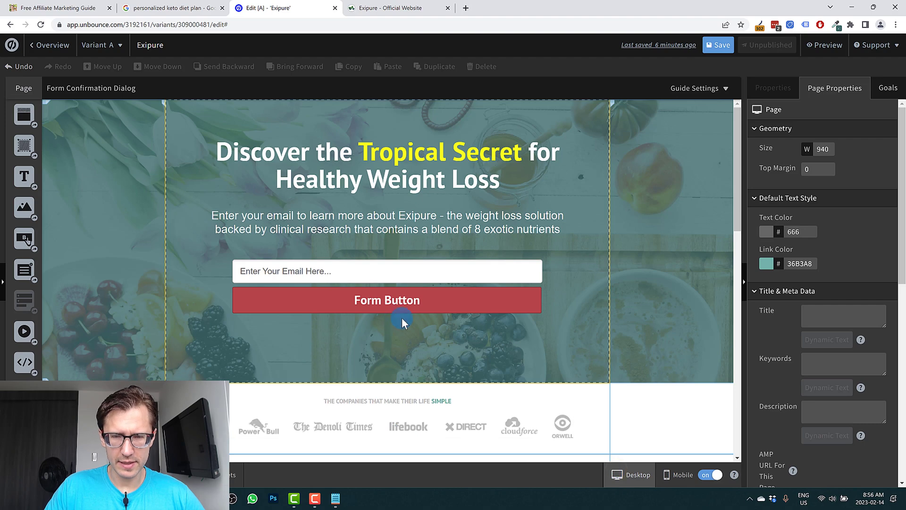
scroll(395, 316, "down", 5)
scroll(324, 249, "down", 8)
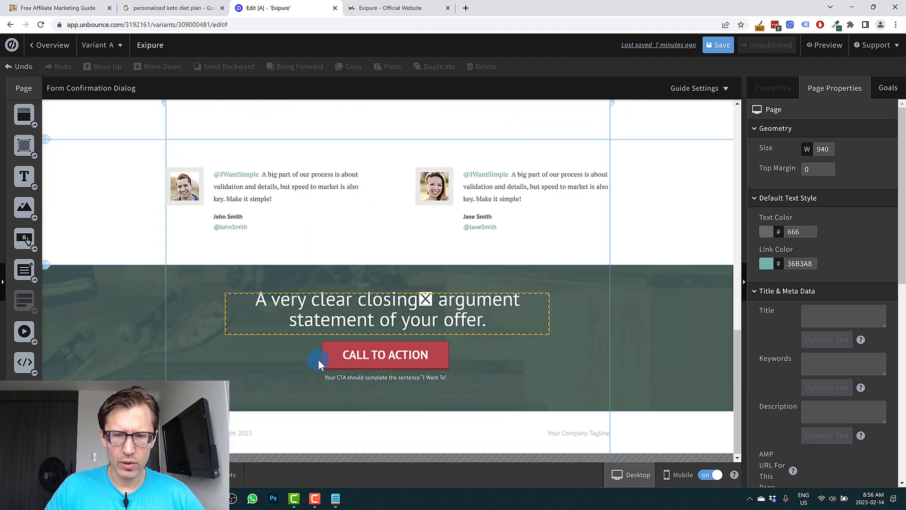
scroll(411, 339, "up", 6)
scroll(410, 339, "up", 4)
scroll(304, 324, "down", 4)
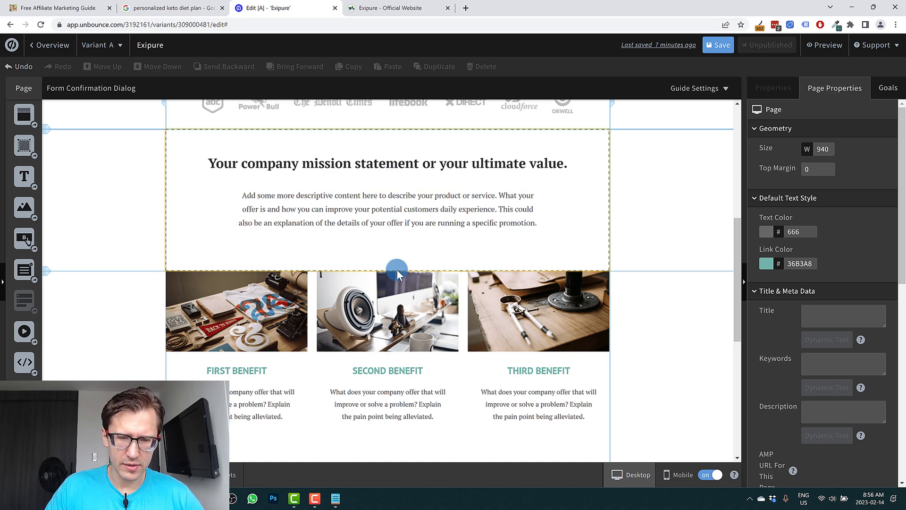
scroll(395, 270, "down", 5)
scroll(396, 270, "down", 2)
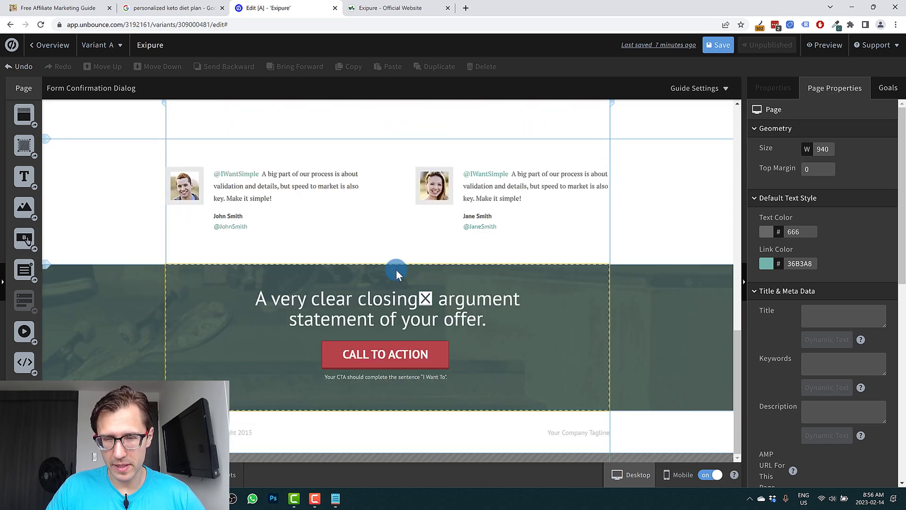
scroll(396, 269, "up", 8)
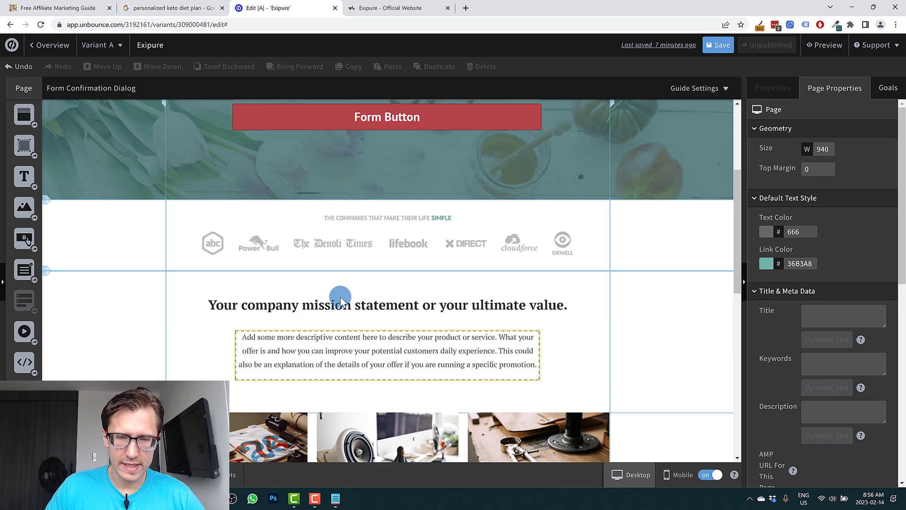
scroll(368, 283, "down", 4)
scroll(389, 244, "up", 3)
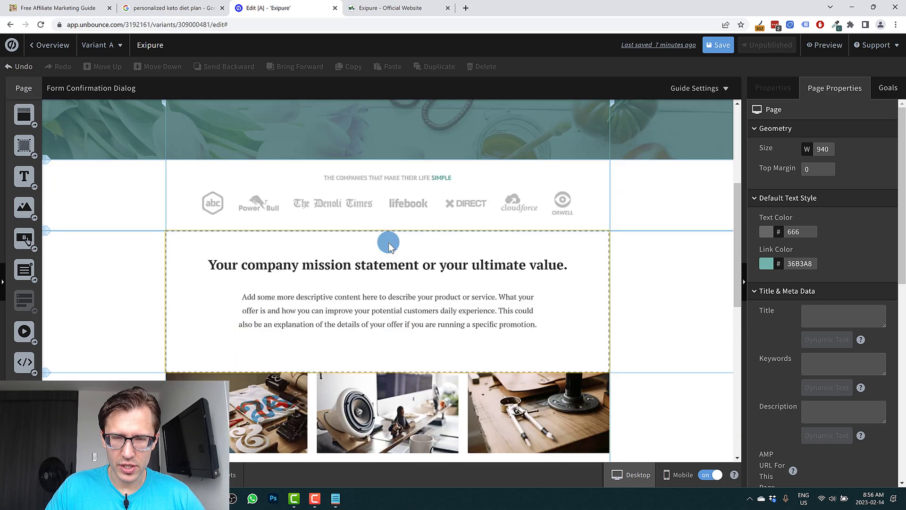
scroll(389, 244, "up", 5)
scroll(488, 293, "down", 10)
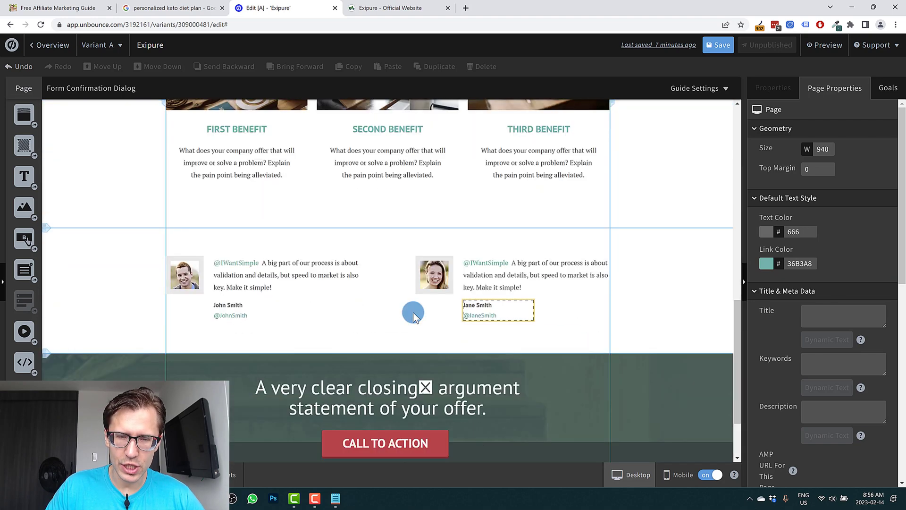
scroll(415, 313, "down", 2)
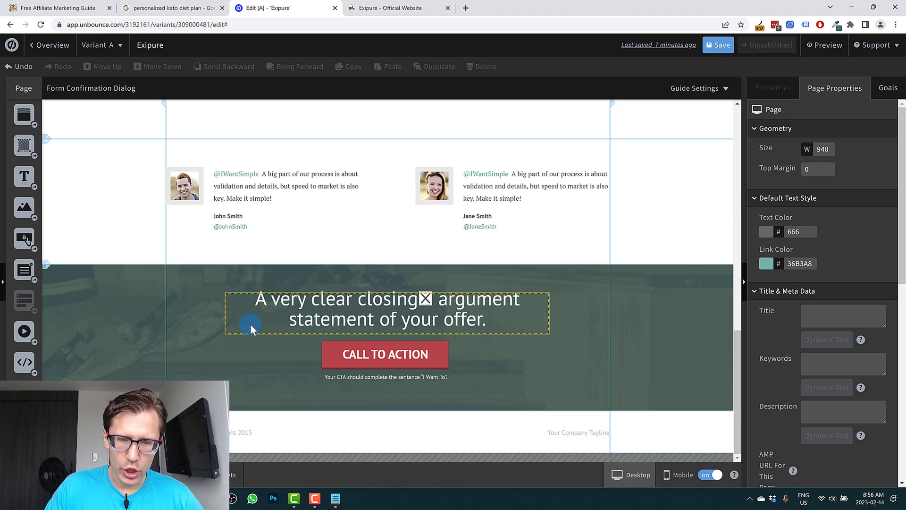
scroll(250, 324, "up", 12)
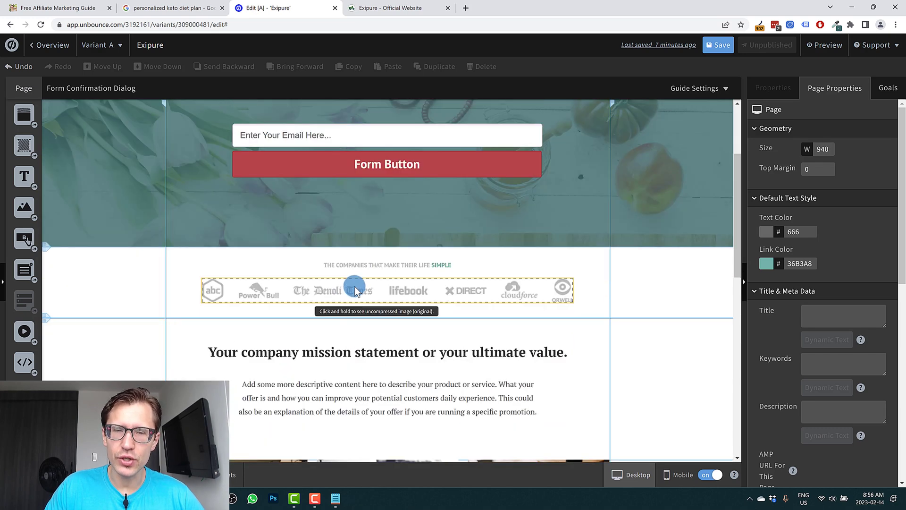
scroll(358, 288, "down", 3)
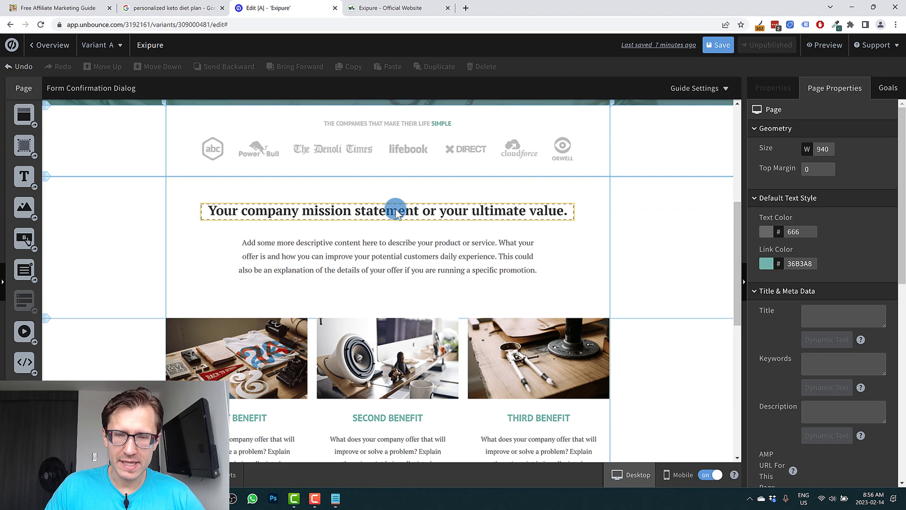
Open the mission statement heading for editing and check the Exipure official website for matching content.
double_click(396, 210)
left_click(395, 3)
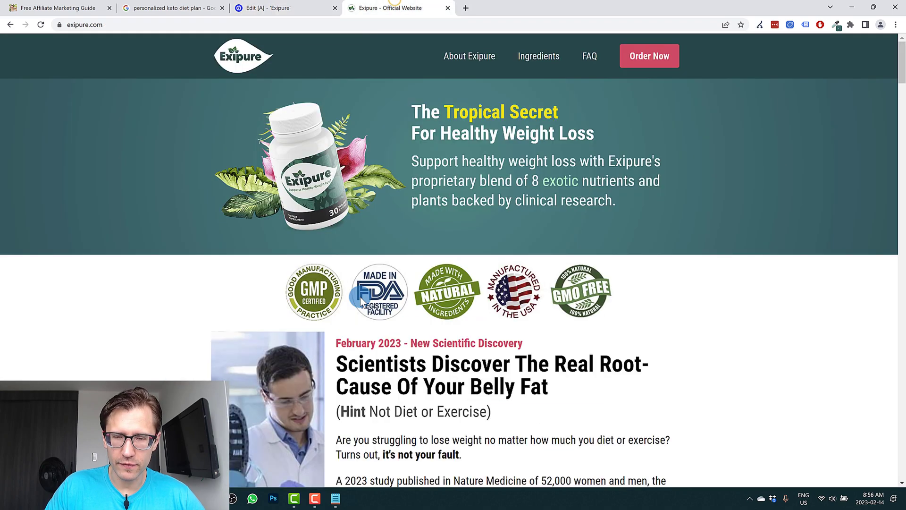
scroll(359, 297, "down", 5)
left_click(291, 8)
Look over the benefit, testimonial and closing sections once more and save the page.
scroll(364, 197, "down", 4)
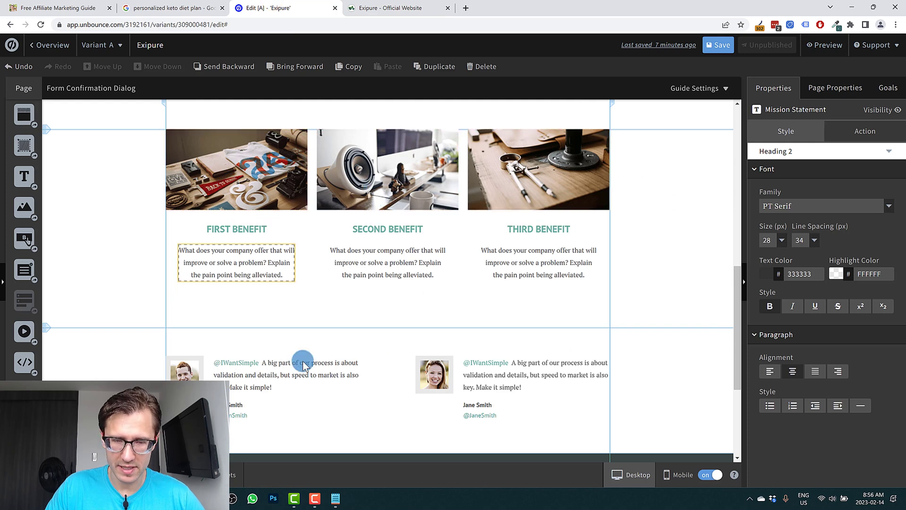
scroll(303, 360, "down", 3)
scroll(426, 386, "down", 1)
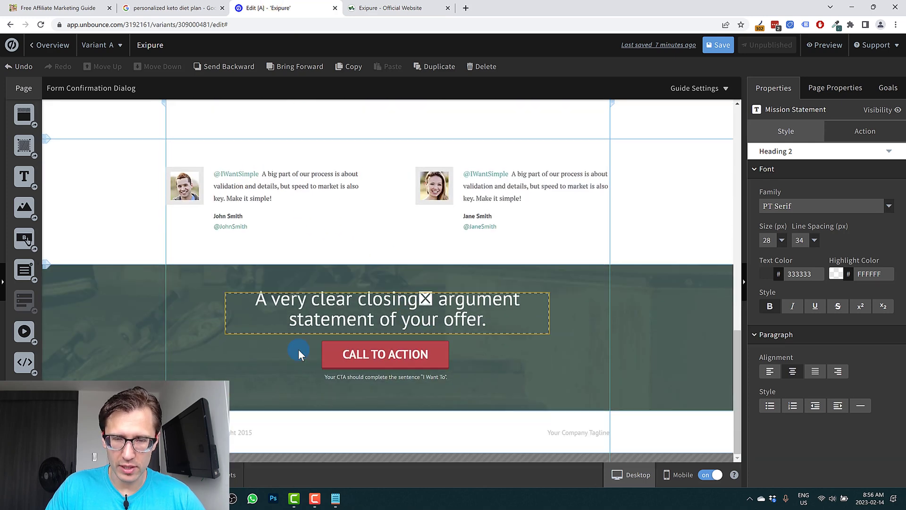
scroll(322, 345, "up", 10)
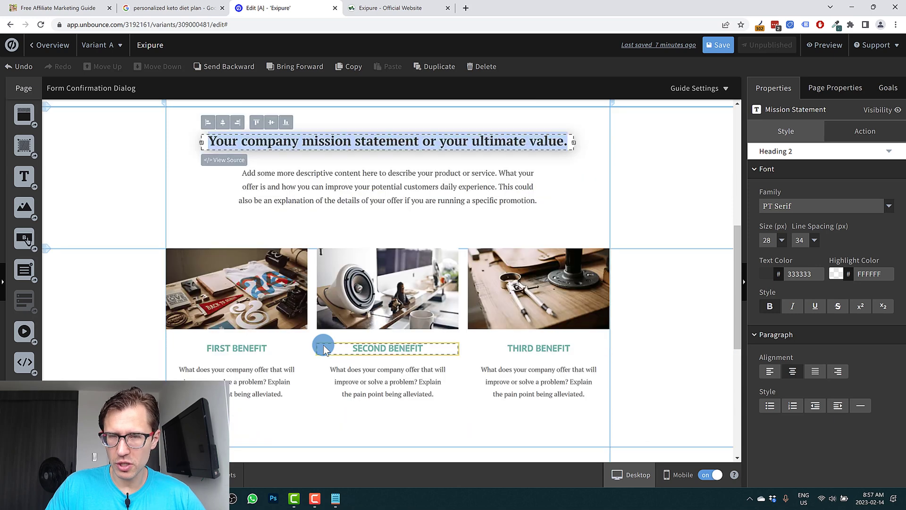
scroll(325, 347, "up", 3)
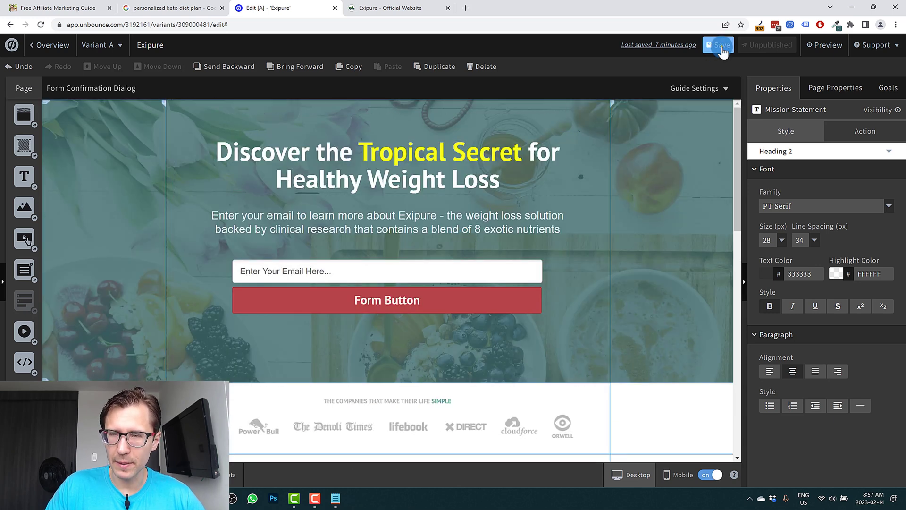
scroll(445, 189, "down", 2)
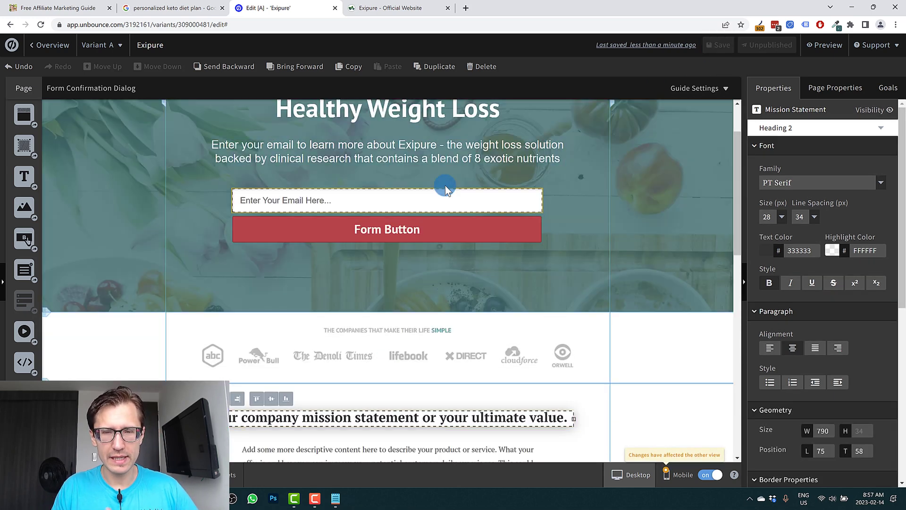
scroll(409, 242, "up", 2)
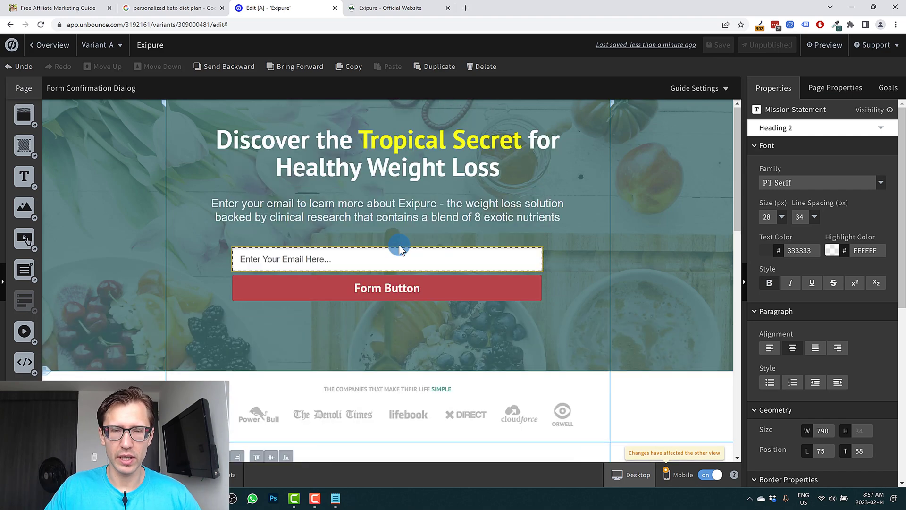
Set the form button's label to "Yes, send me more information!" and save the page.
left_click(388, 313)
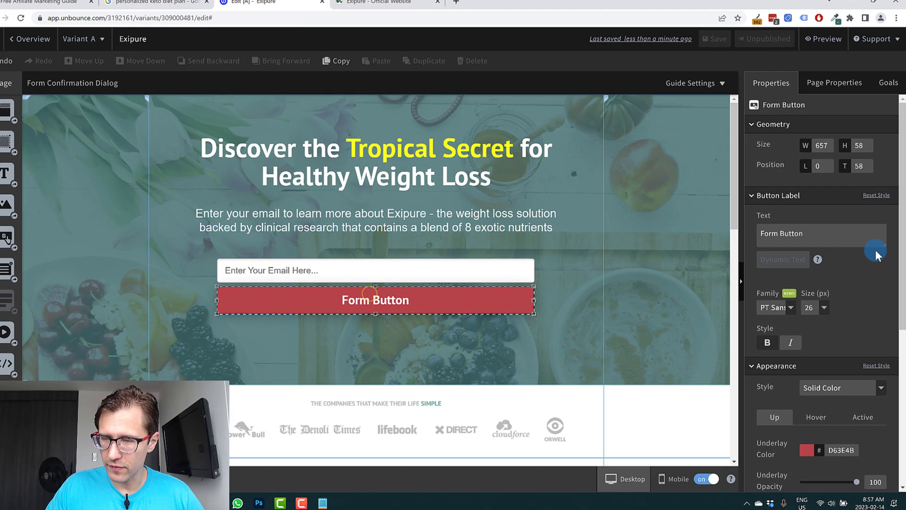
triple_click(808, 242)
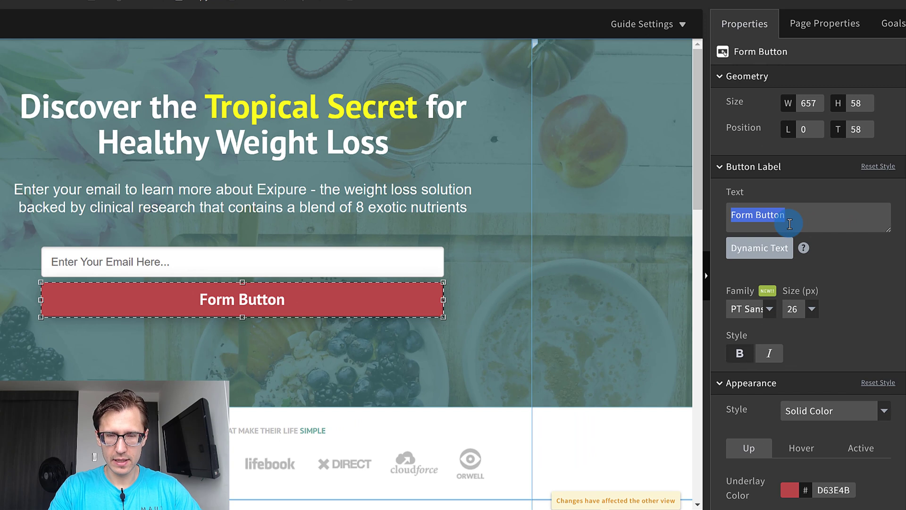
type("Yes, ")
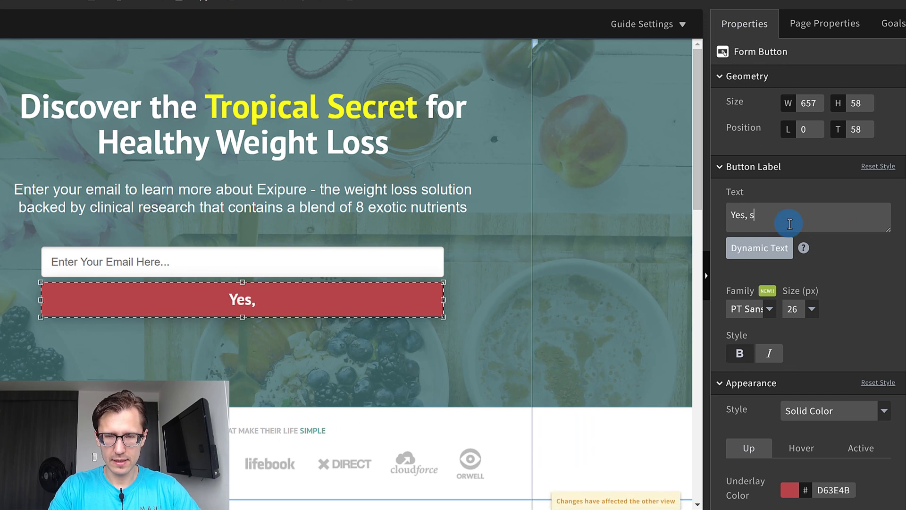
type("send me the")
key("BackSpace")
key("BackSpace")
type("more information!")
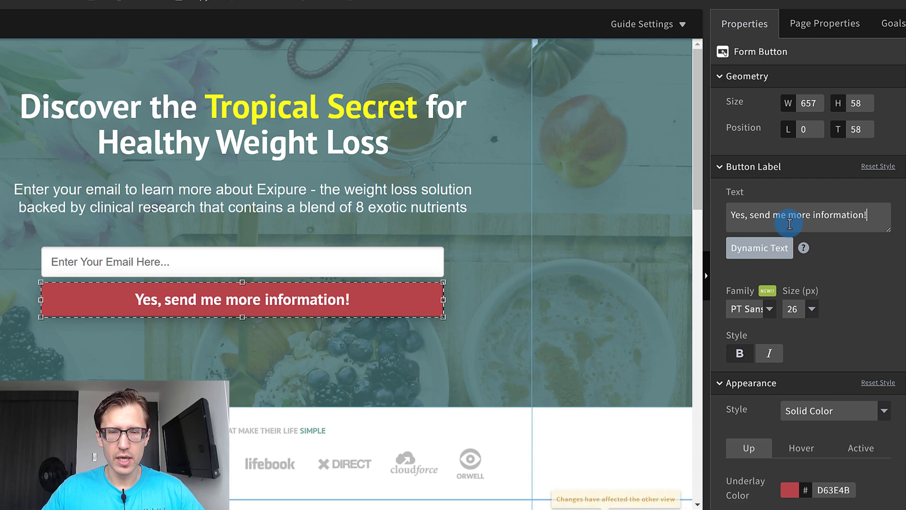
left_click(451, 263)
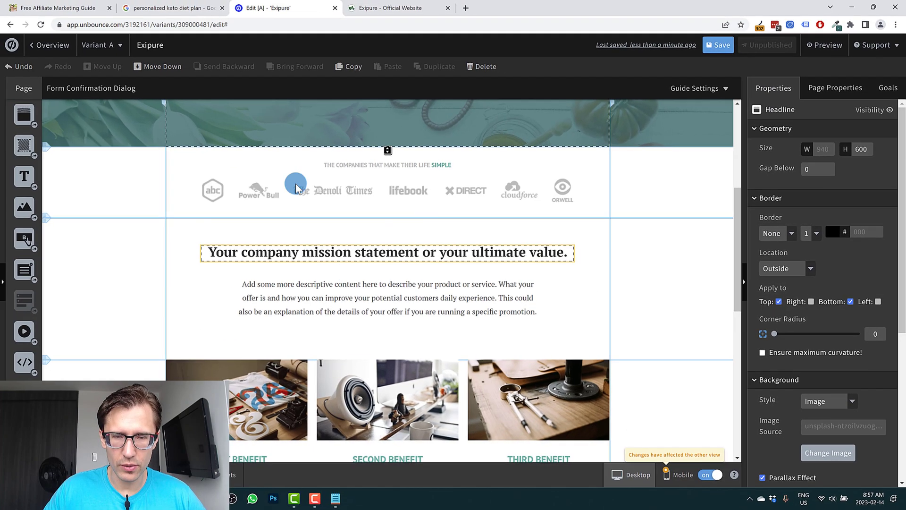
scroll(712, 259, "down", 4)
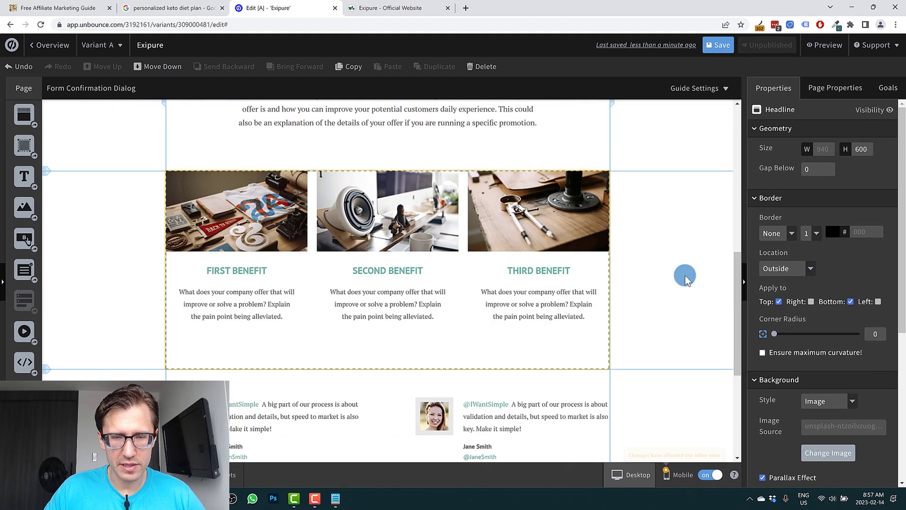
scroll(663, 305, "up", 10)
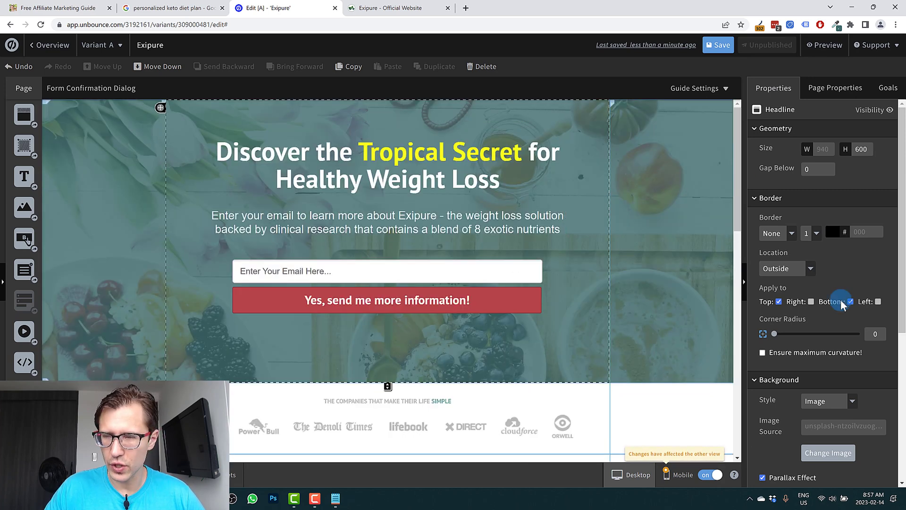
left_click(722, 45)
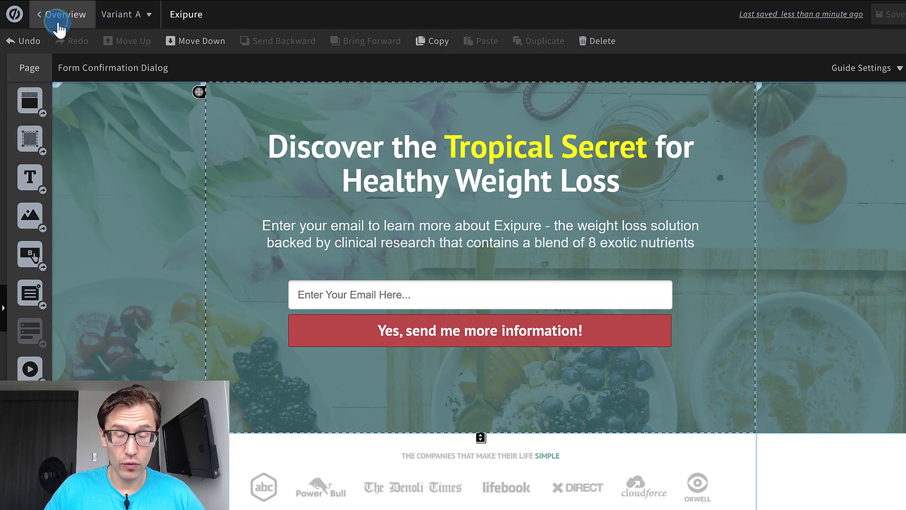
Return to the page overview and try to save the page path as exipure on the unbouncepages.com domain.
left_click(56, 23)
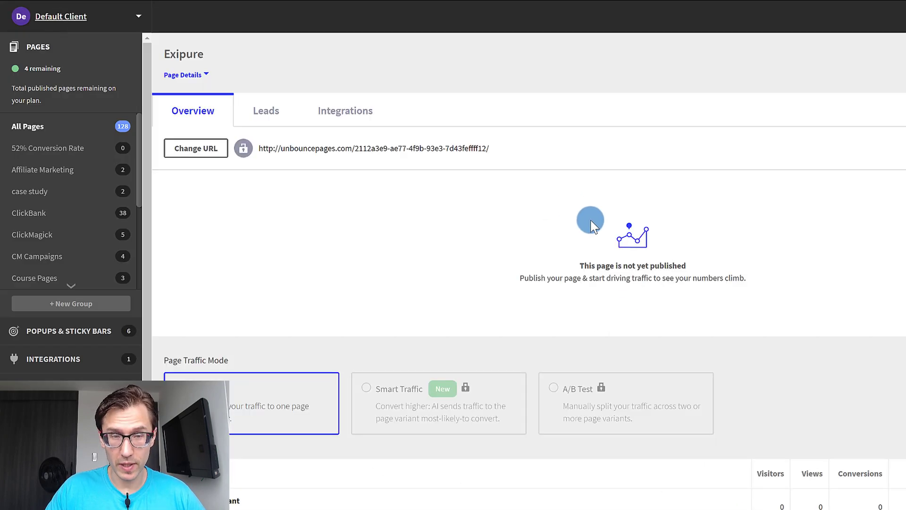
left_click(221, 150)
left_click(522, 313)
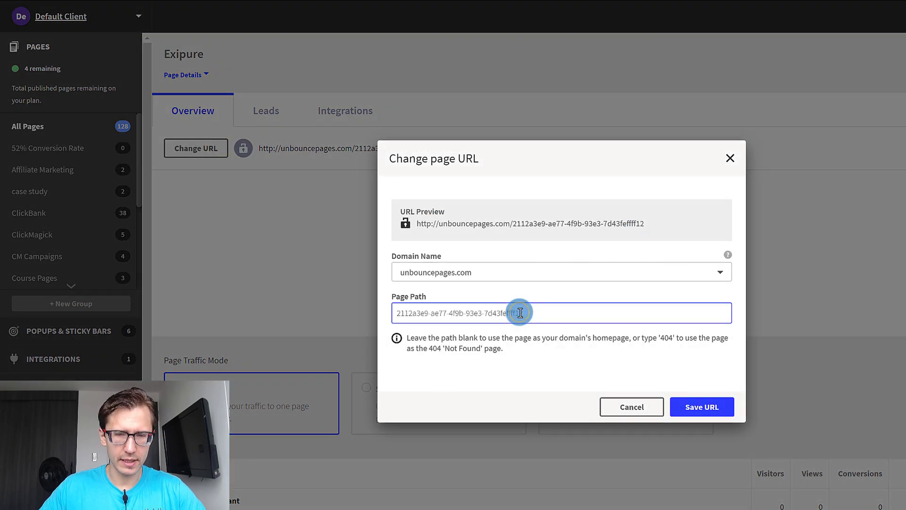
triple_click(520, 313)
type("exipure")
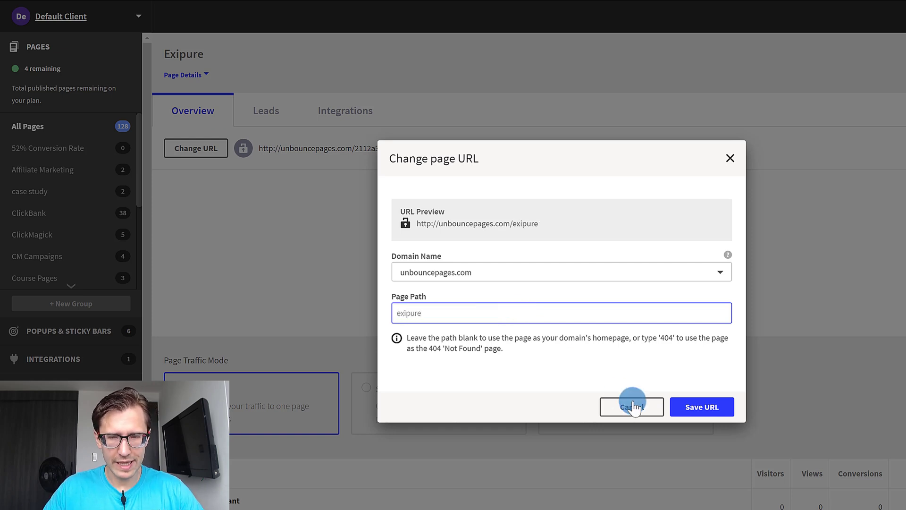
left_click(695, 409)
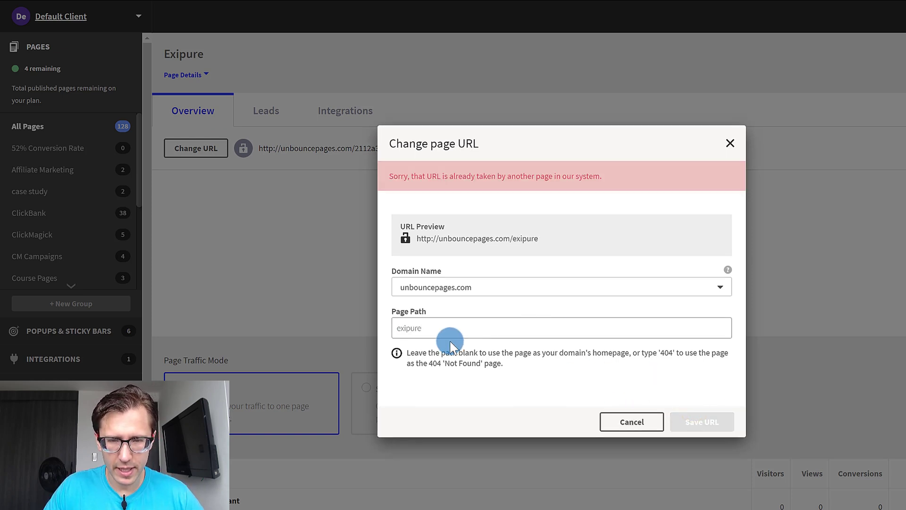
Change the page path to exipure1234 and save the URL.
left_click(450, 336)
type("1234")
left_click(715, 409)
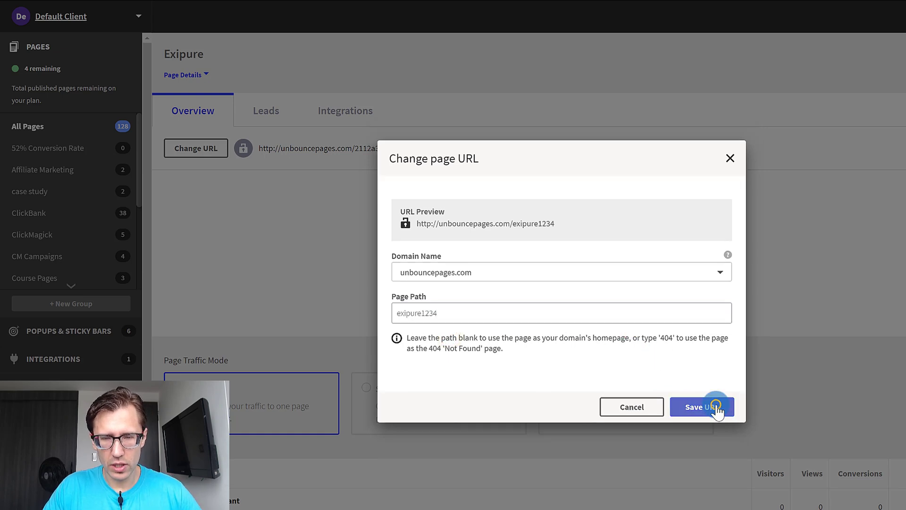
Publish the Exipure page and add it to the YT pages group.
left_click(848, 34)
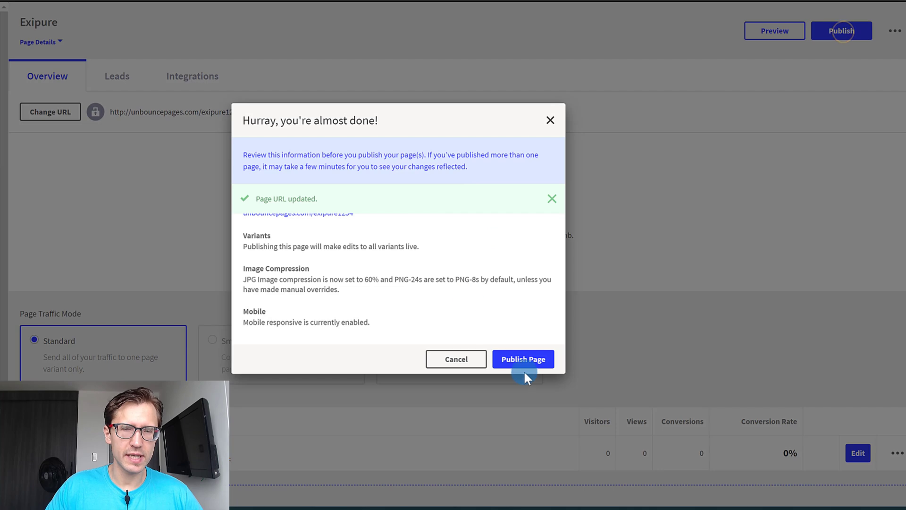
left_click(510, 364)
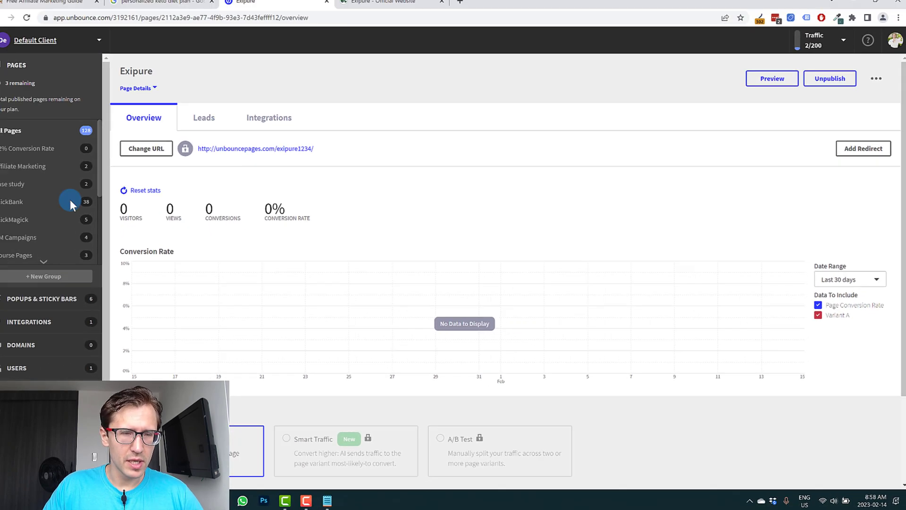
scroll(46, 190, "down", 1)
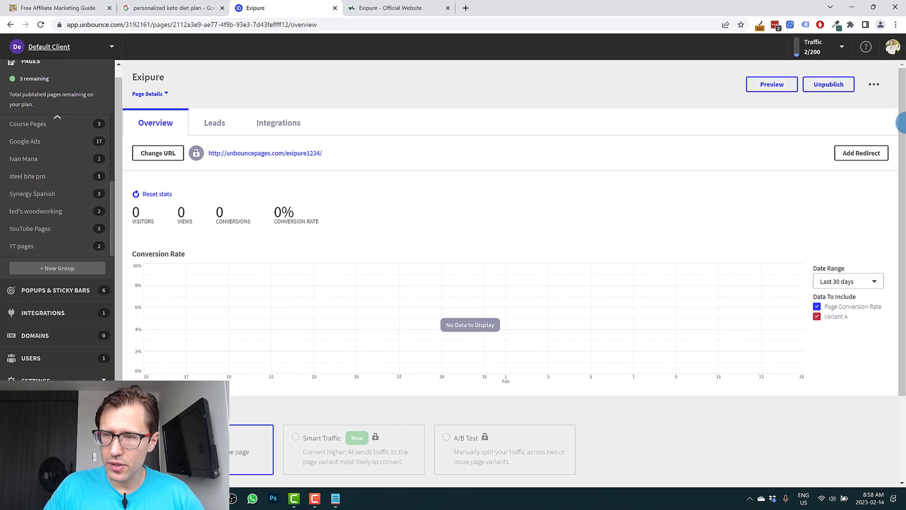
left_click(874, 84)
left_click(825, 106)
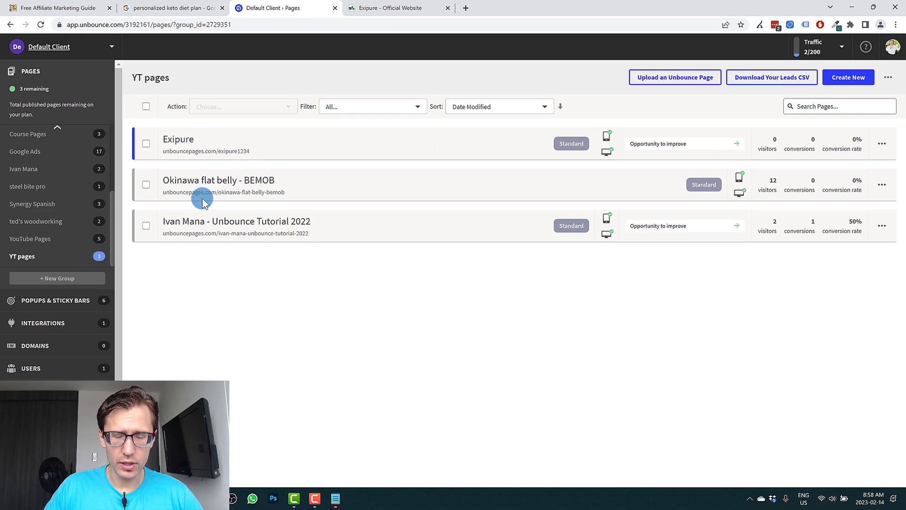
Duplicate the Exipure page and rename the copy as Exipure Thank You Page.
left_click(891, 134)
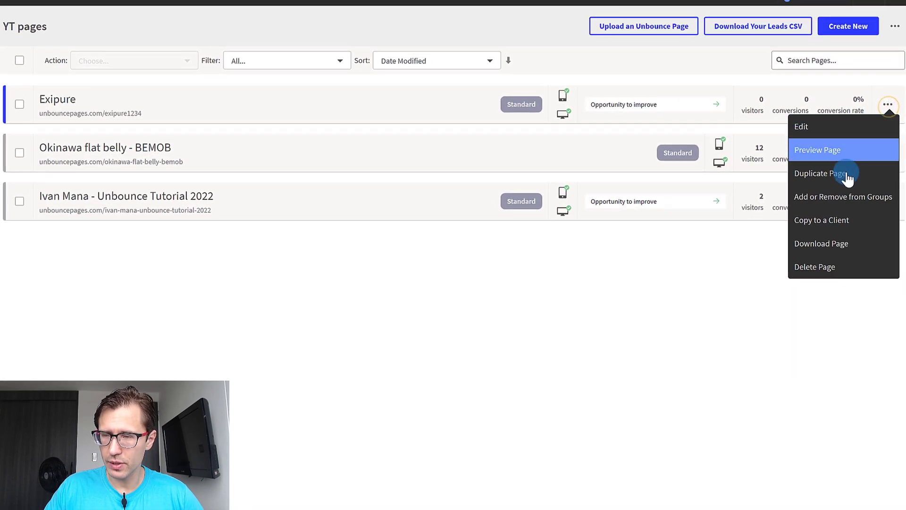
left_click(846, 177)
left_click(518, 311)
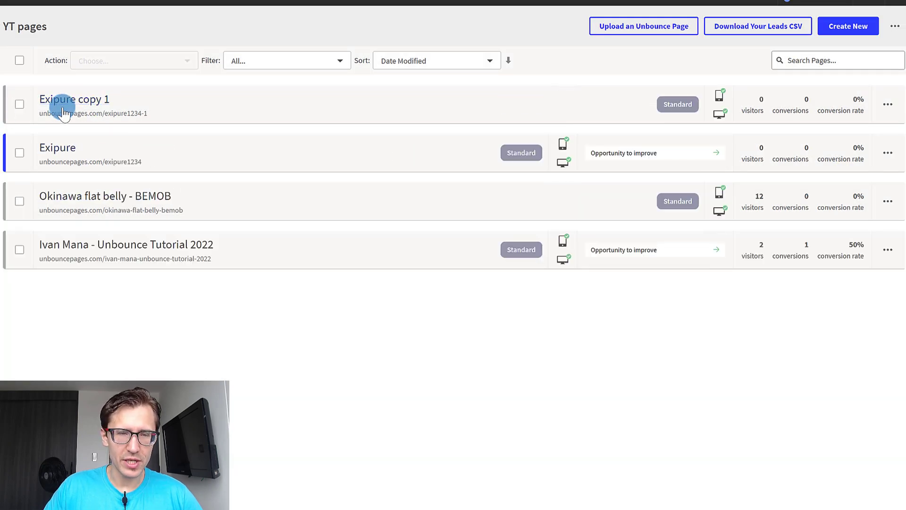
left_click(54, 100)
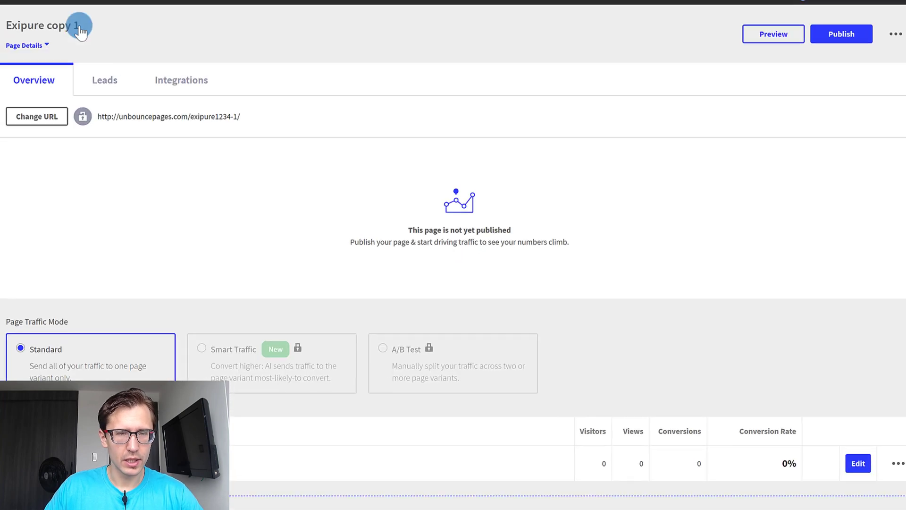
double_click(77, 27)
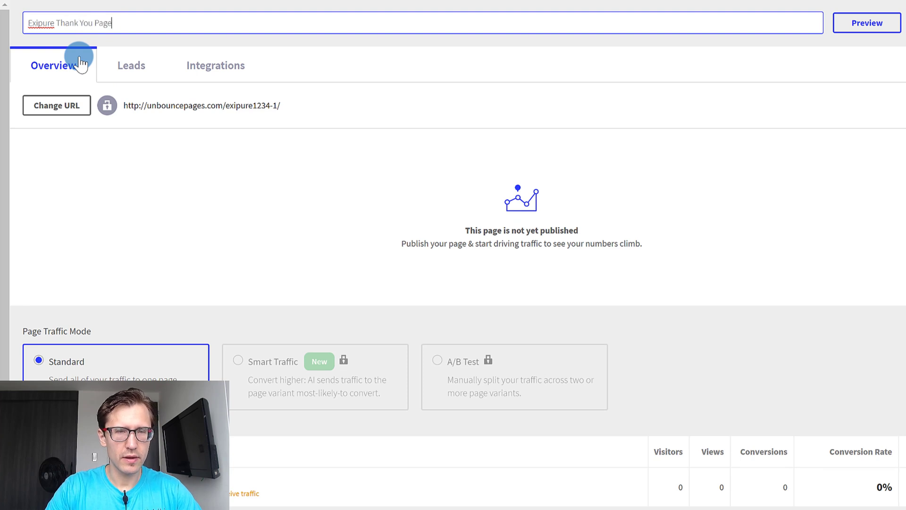
left_click(69, 106)
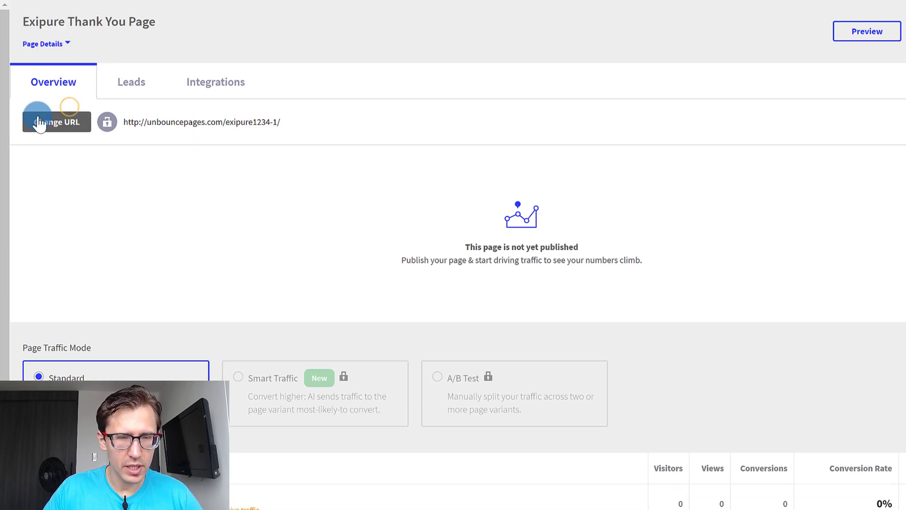
Change the copy's page path to exipure-ty, save the URL and publish the page.
left_click(61, 125)
left_click(323, 297)
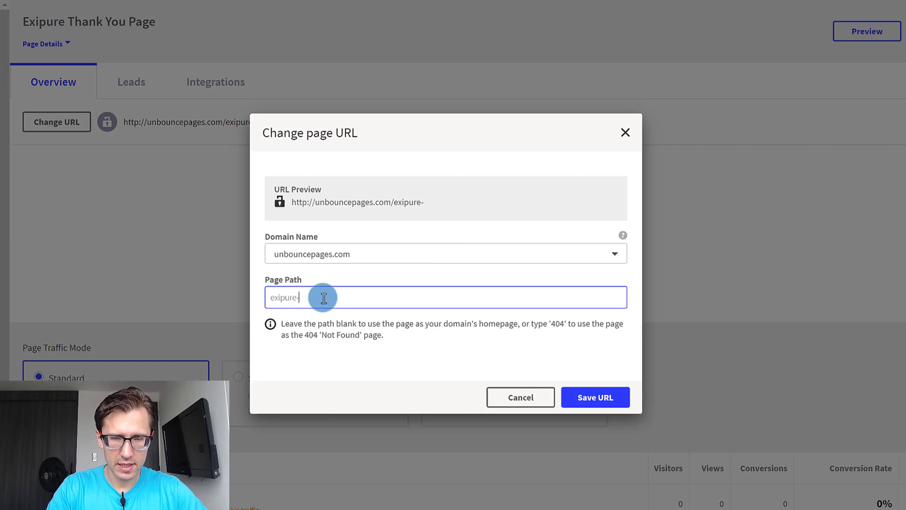
left_click(593, 397)
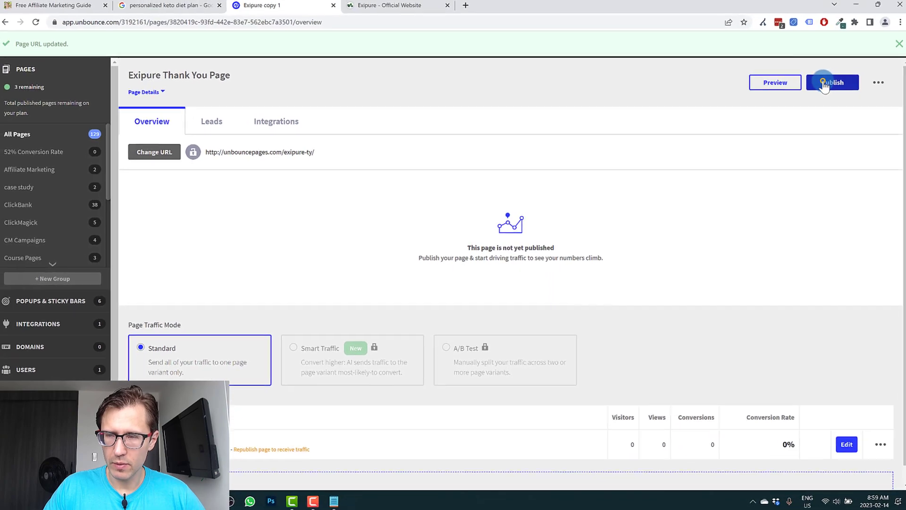
left_click(829, 84)
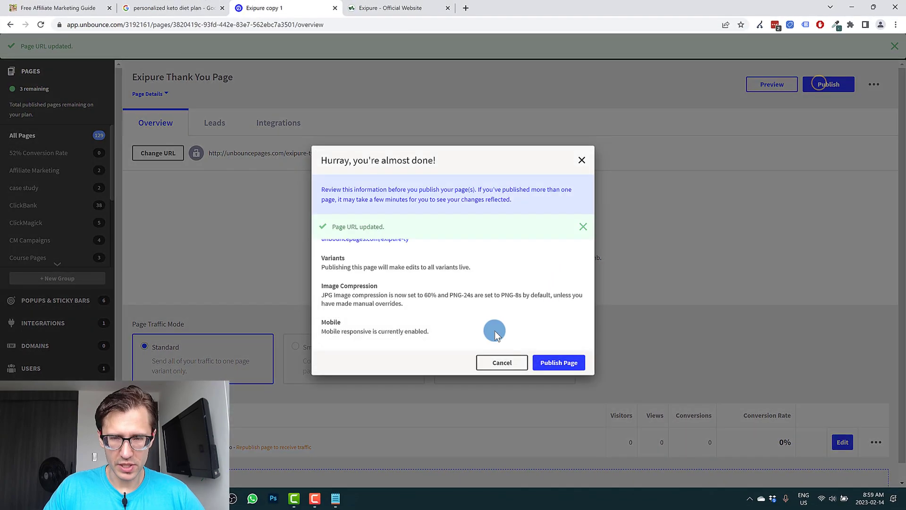
left_click(549, 361)
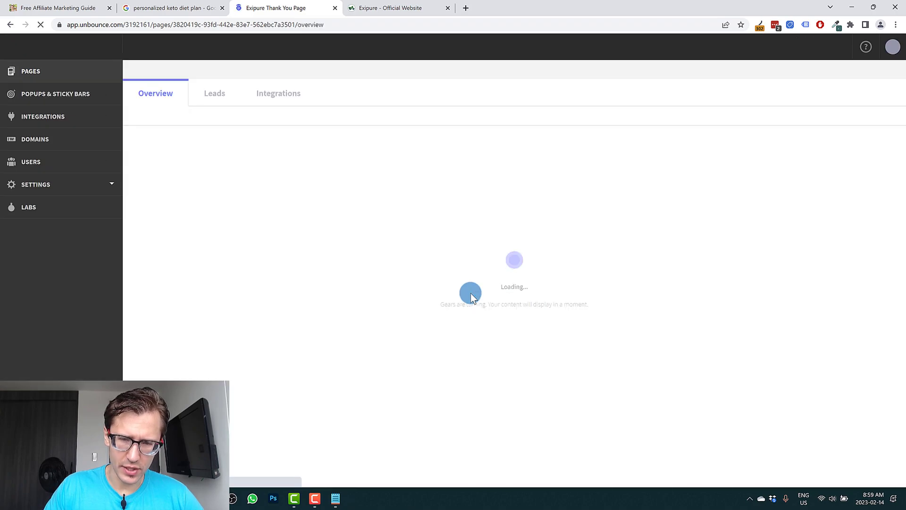
Edit the thank you page's variant and replace its headline with "Thanks for signing up!".
scroll(471, 224, "down", 3)
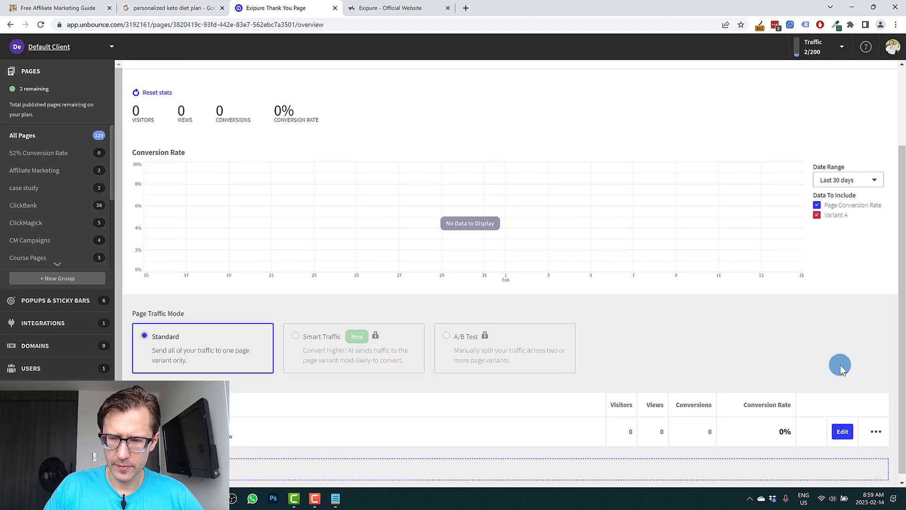
left_click(843, 423)
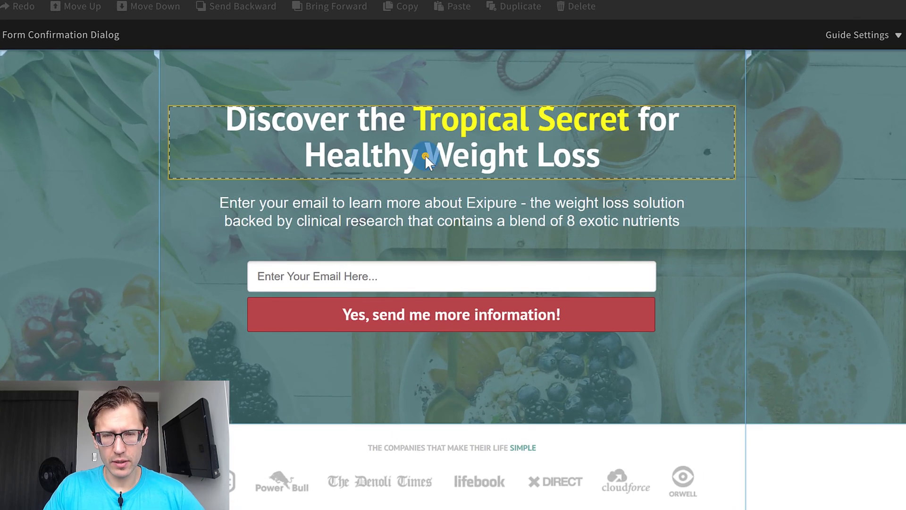
double_click(424, 154)
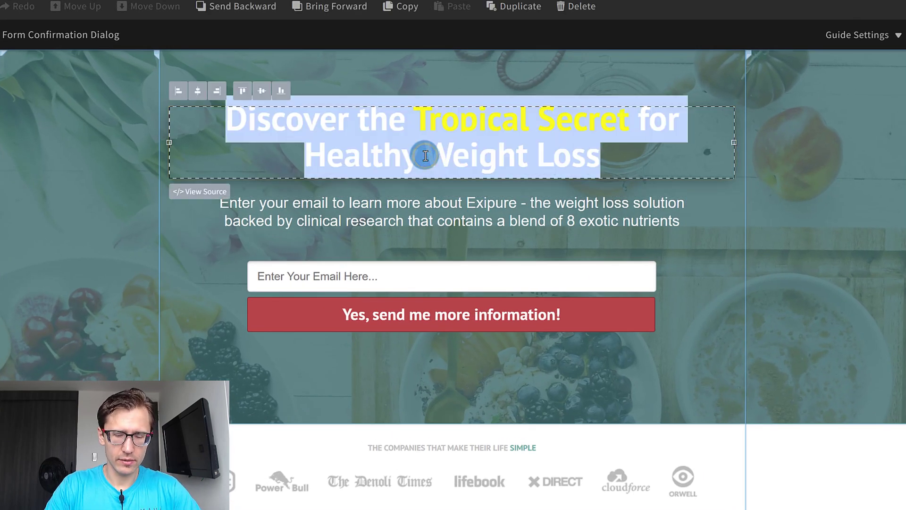
type("Thanks for signing up!")
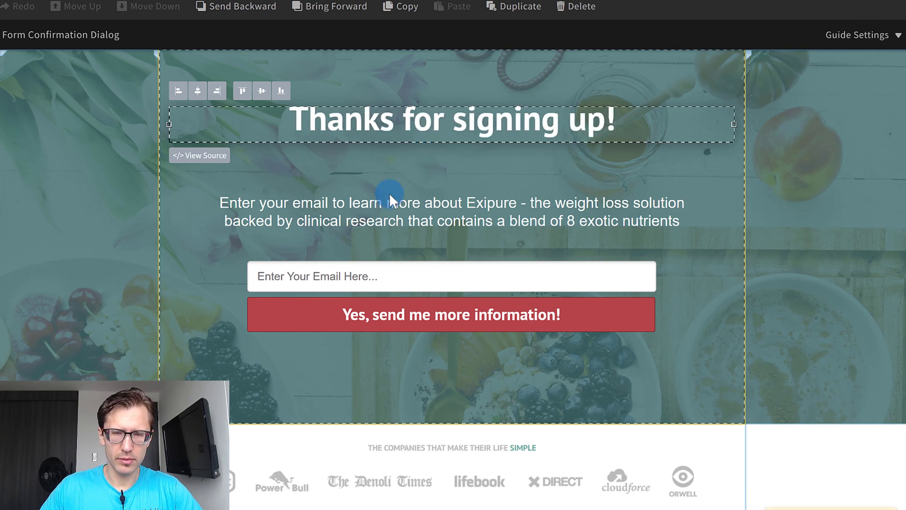
Replace the subheadline with "Check your email to get more information about this special offer!" and move it up closer to the headline.
double_click(459, 217)
type("Check you")
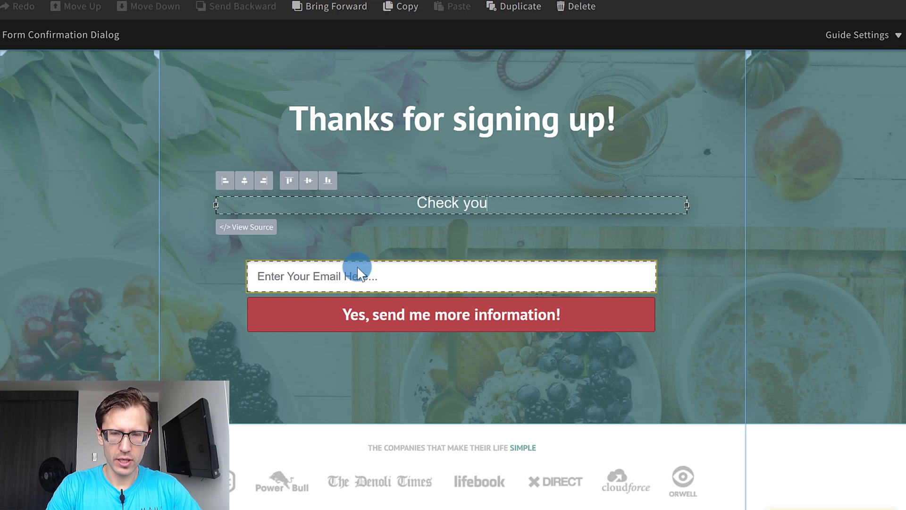
type("r email to get more information about this special offer")
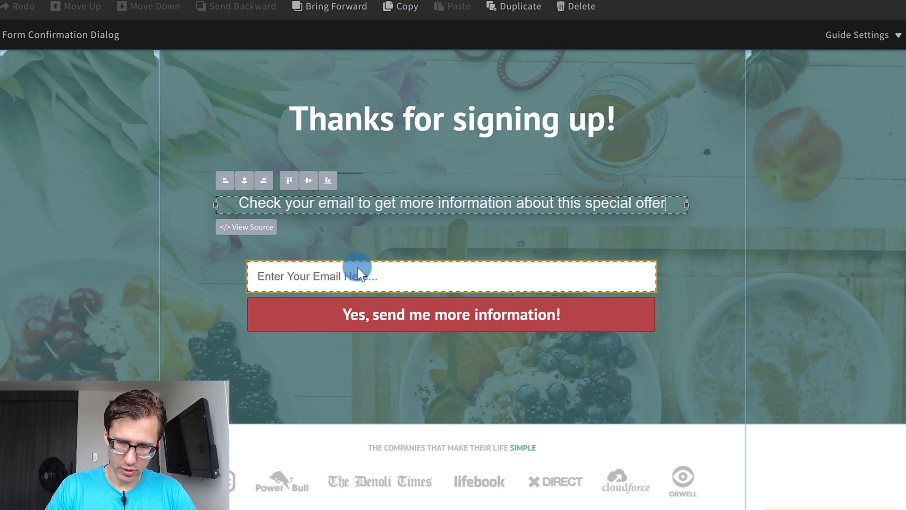
type("!")
left_click(705, 299)
left_click_drag(457, 199, 455, 170)
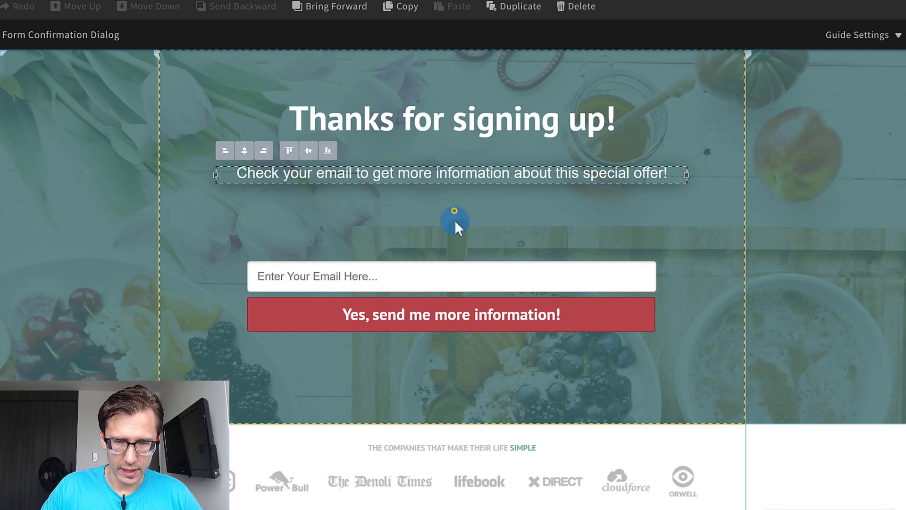
Remove the email form with its button from the headline section.
left_click(454, 211)
left_click(477, 282)
key("ctrl+x")
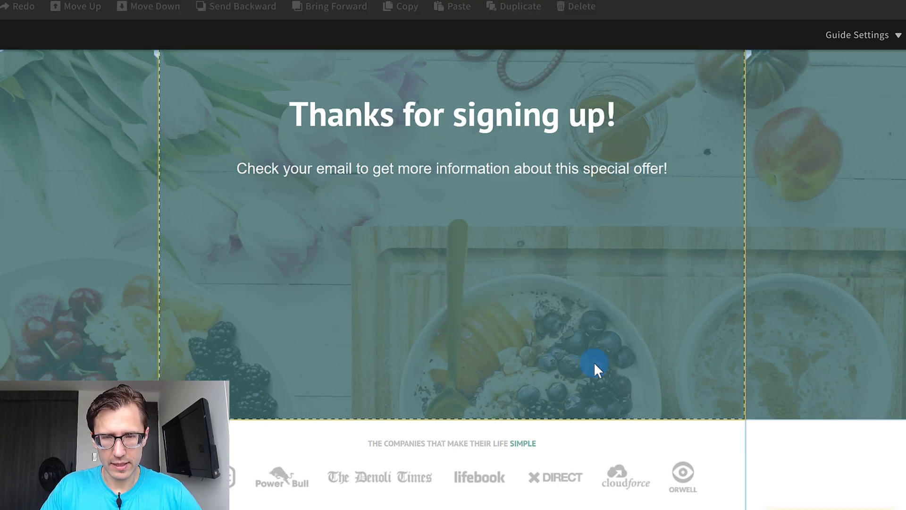
Delete the mission statement, photo, company logo and closing call-to-action sections, and shorten the headline section.
scroll(593, 362, "down", 9)
scroll(619, 263, "up", 4)
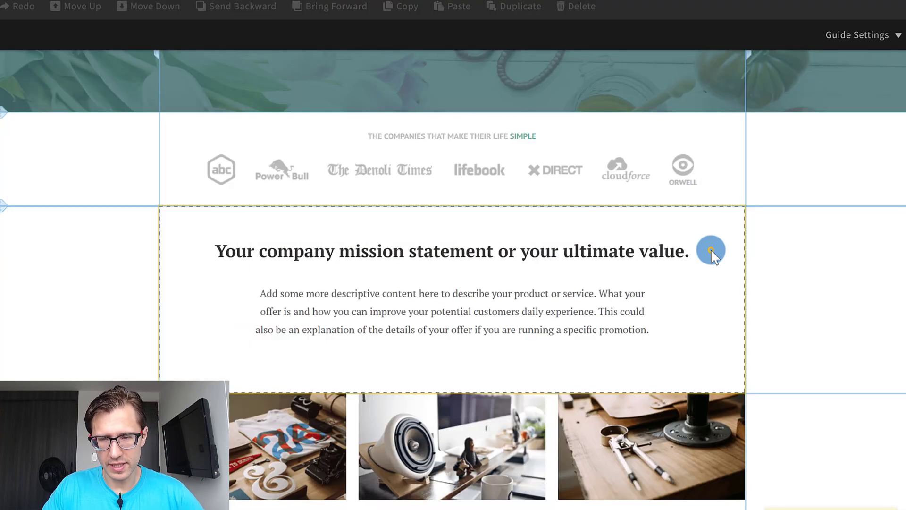
left_click(712, 251)
key("Delete")
left_click(718, 433)
key("Delete")
left_click(718, 142)
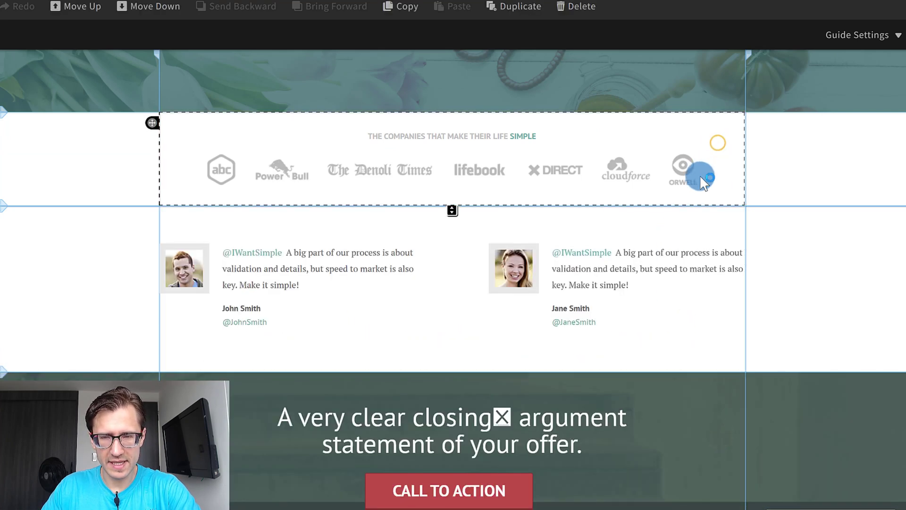
key("Delete")
left_click(721, 307)
key("Delete")
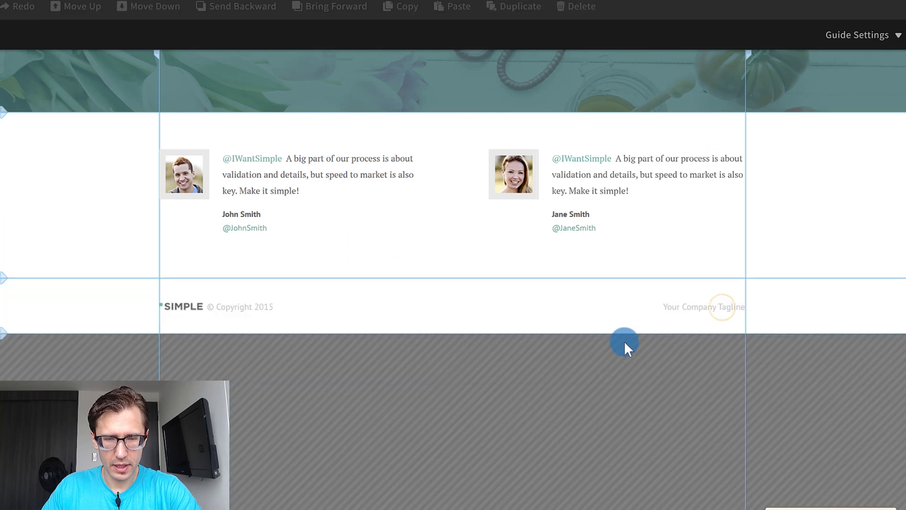
scroll(558, 346, "up", 5)
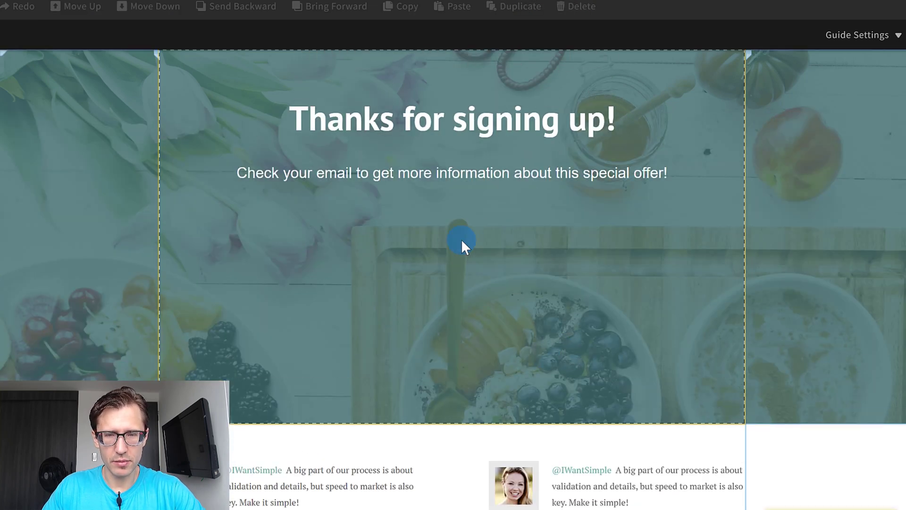
left_click_drag(449, 429, 467, 395)
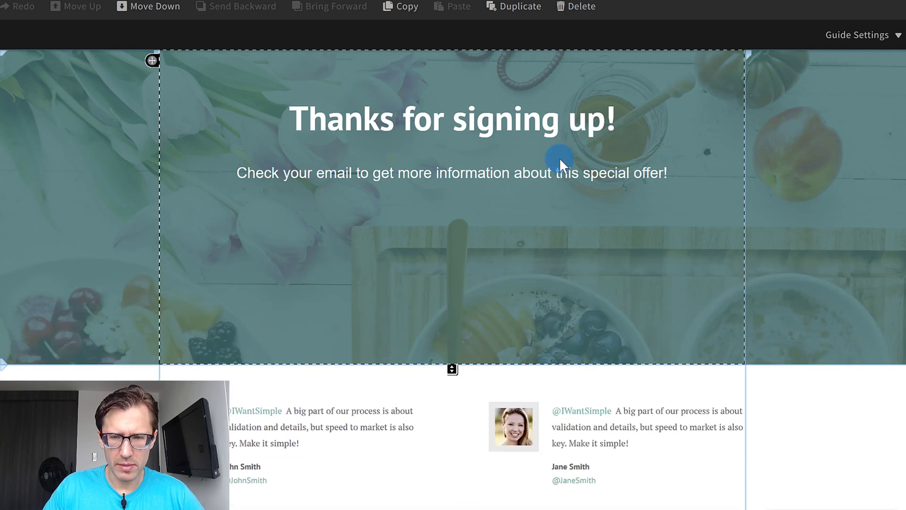
Add the line "Make sure to check your spam folder in case you haven't received it yet." and widen the text box to fit it.
left_click(546, 174)
double_click(546, 173)
left_click(676, 180)
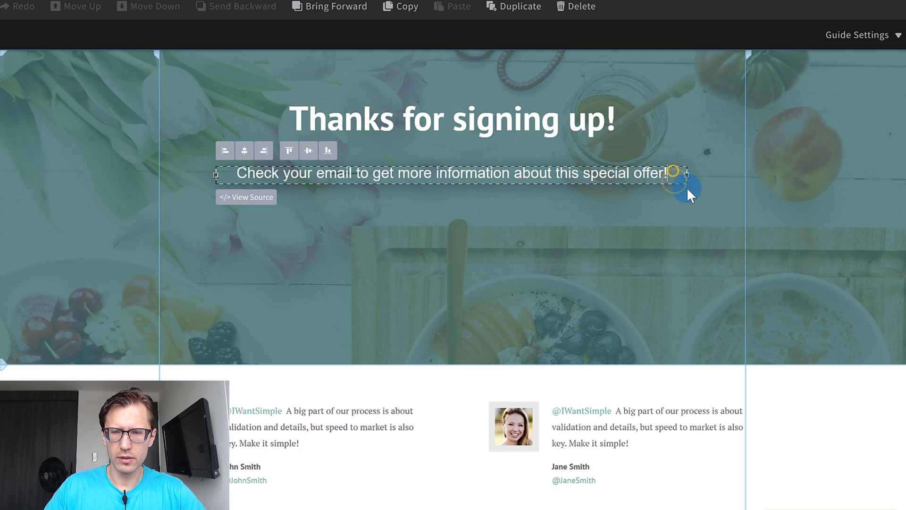
key("Return")
type("Mak")
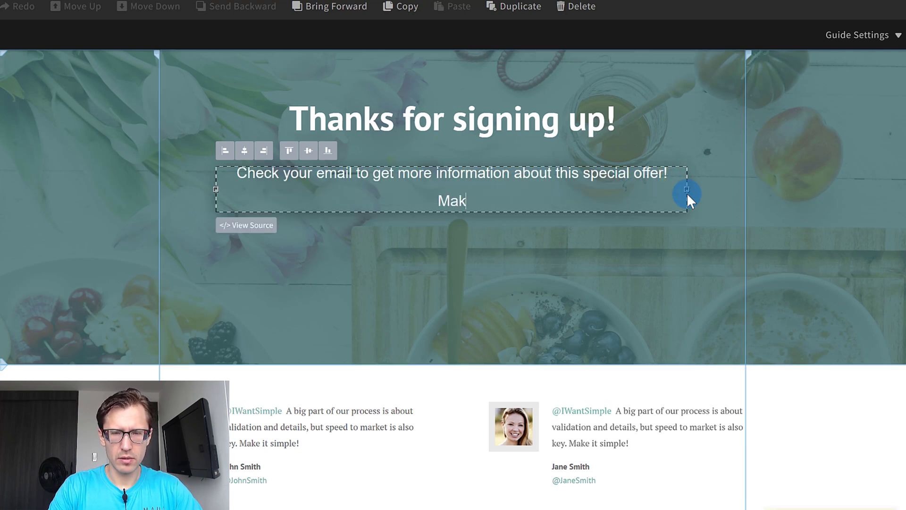
type("e sure to check your spam")
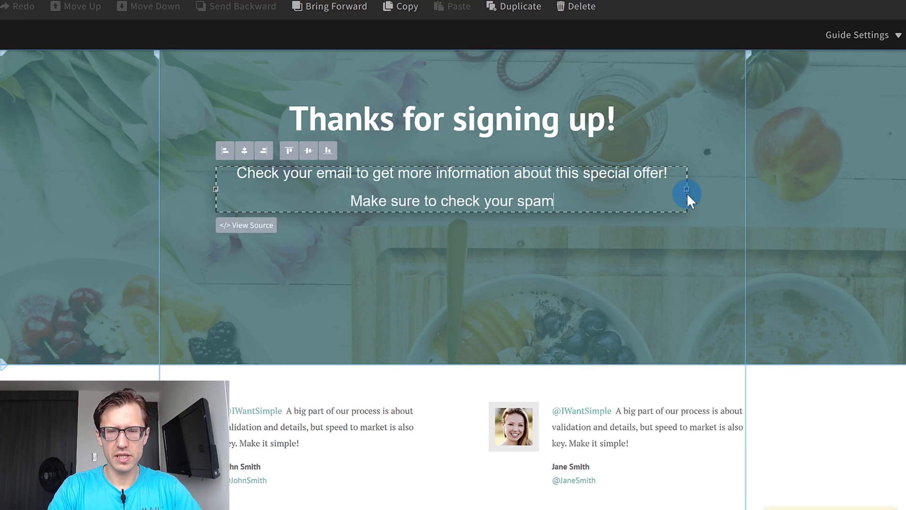
type(" folder in ca")
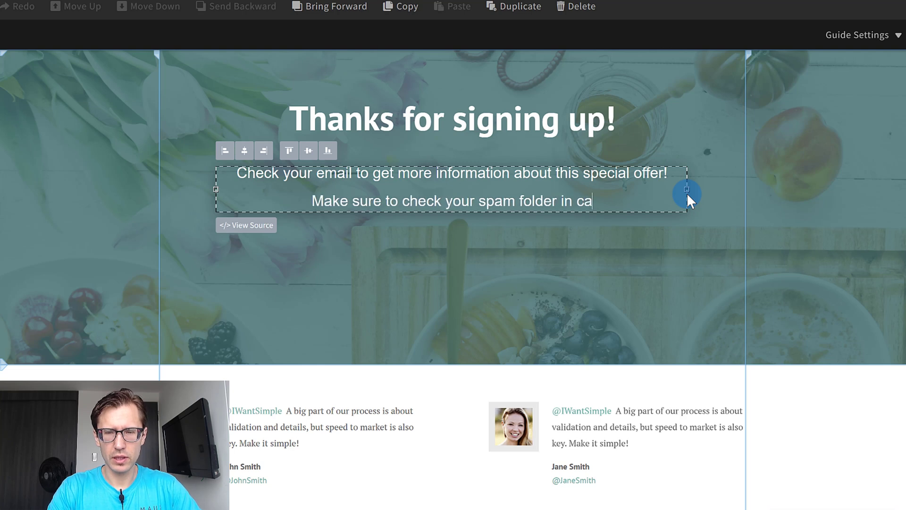
type("se you haven't received it yet.")
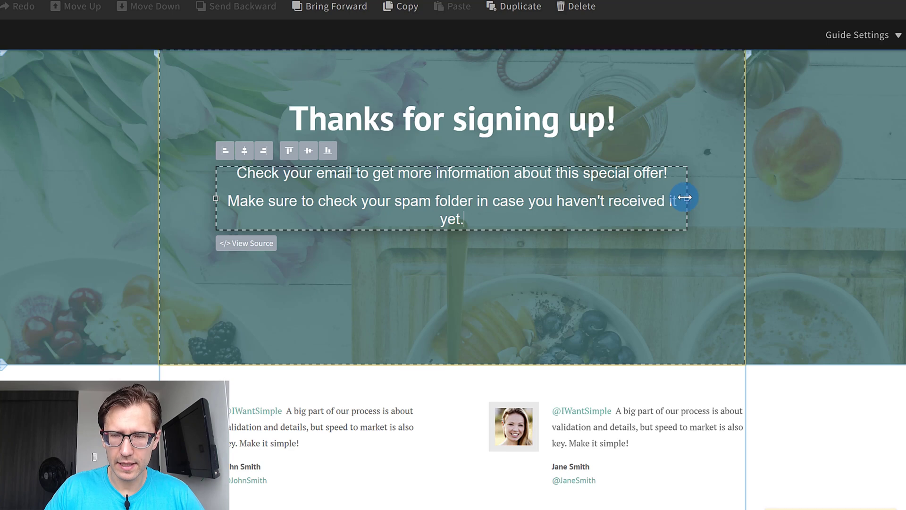
left_click_drag(687, 199, 705, 200)
Shorten the headline section to a height of 434 and save the page.
left_click(571, 241)
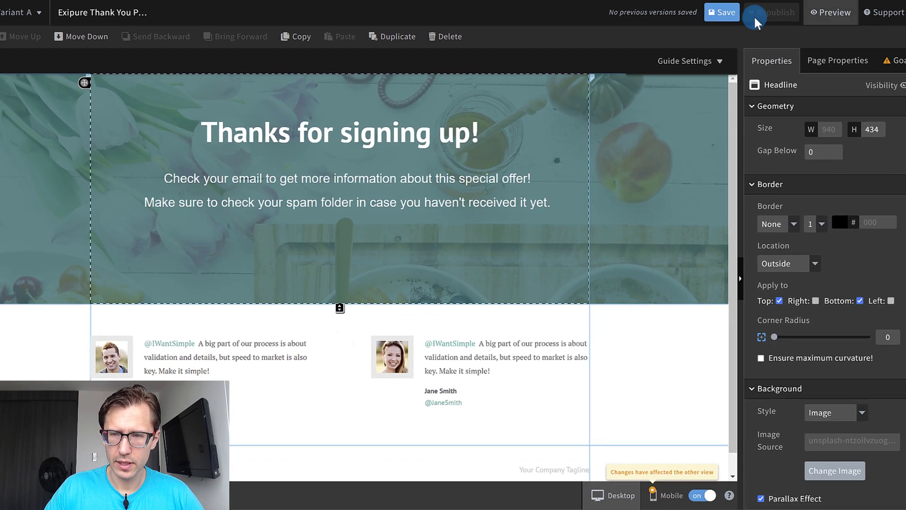
left_click(723, 18)
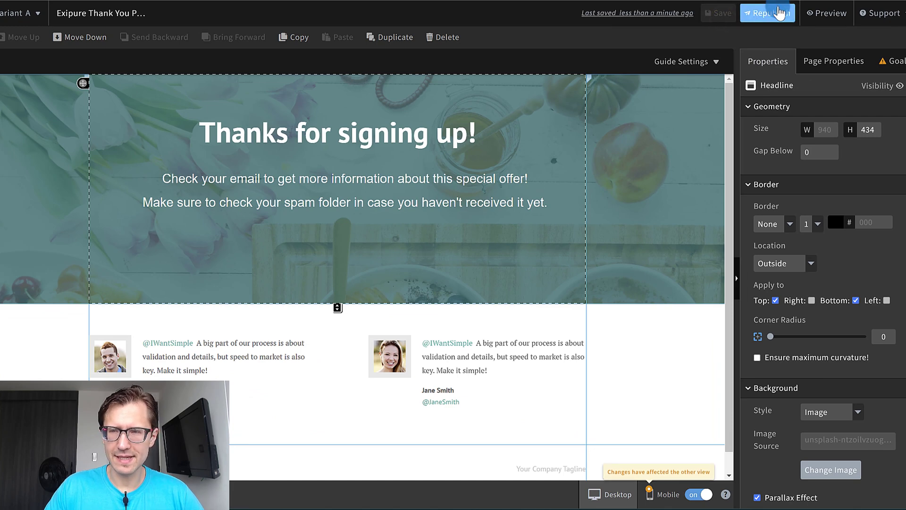
Republish the thank you page and copy the address of its live link.
left_click(771, 11)
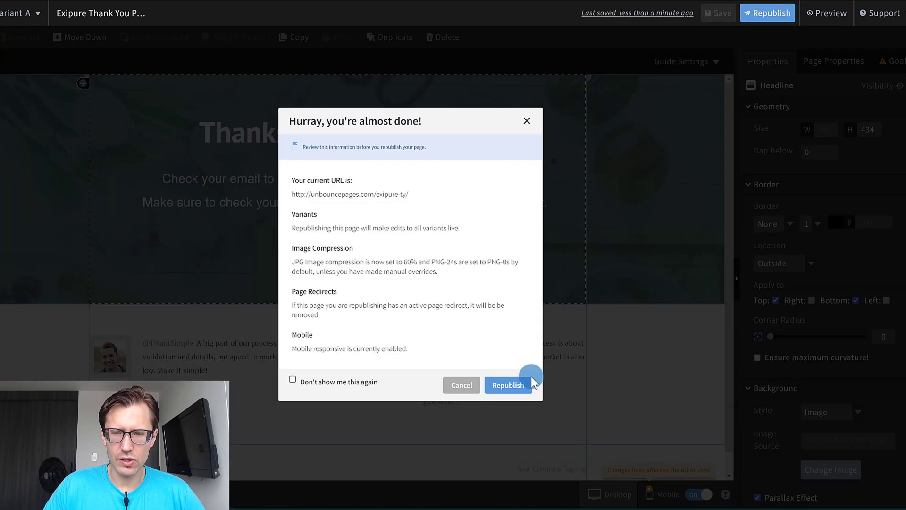
left_click(507, 386)
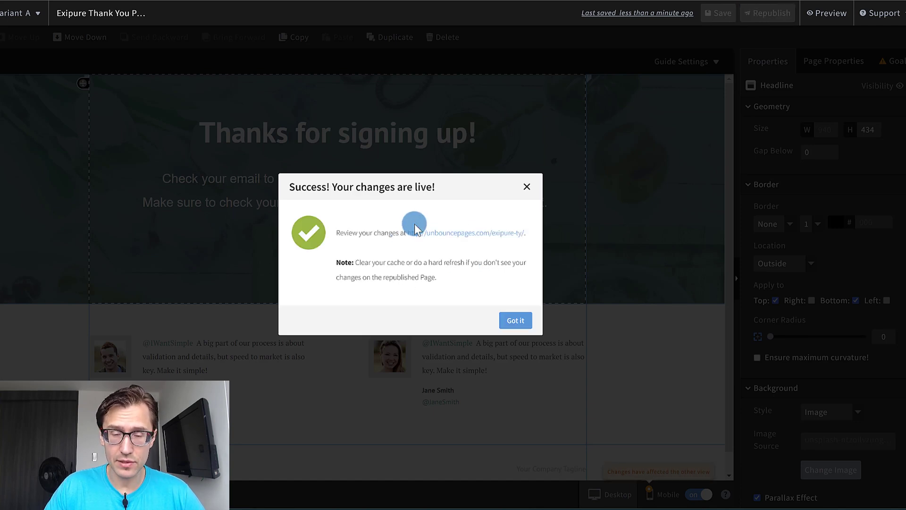
right_click(464, 240)
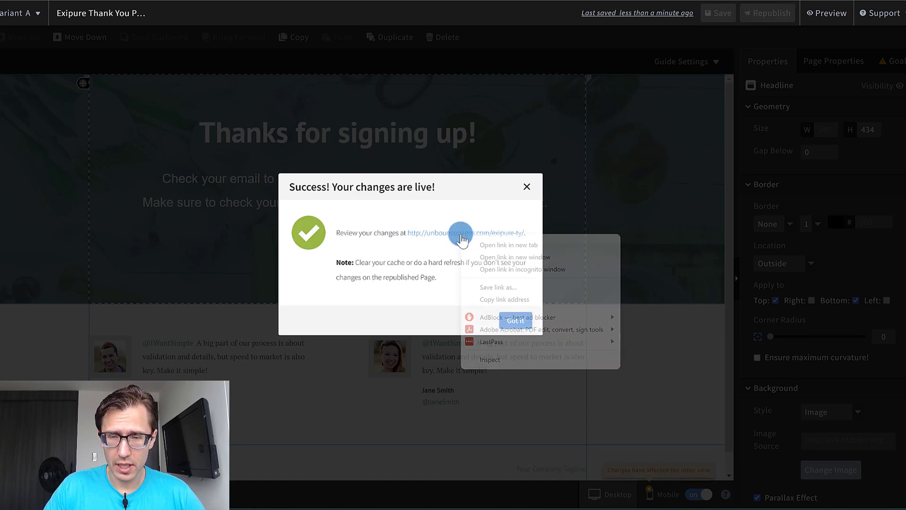
left_click(525, 296)
Dismiss the publishing confirmation and open the original Exipure page from the YT pages group.
left_click(524, 320)
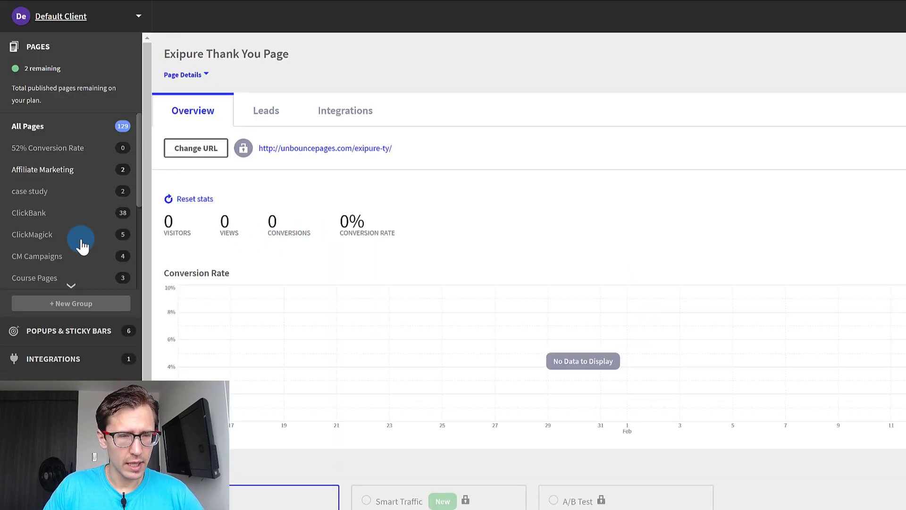
scroll(28, 245, "down", 3)
left_click(53, 276)
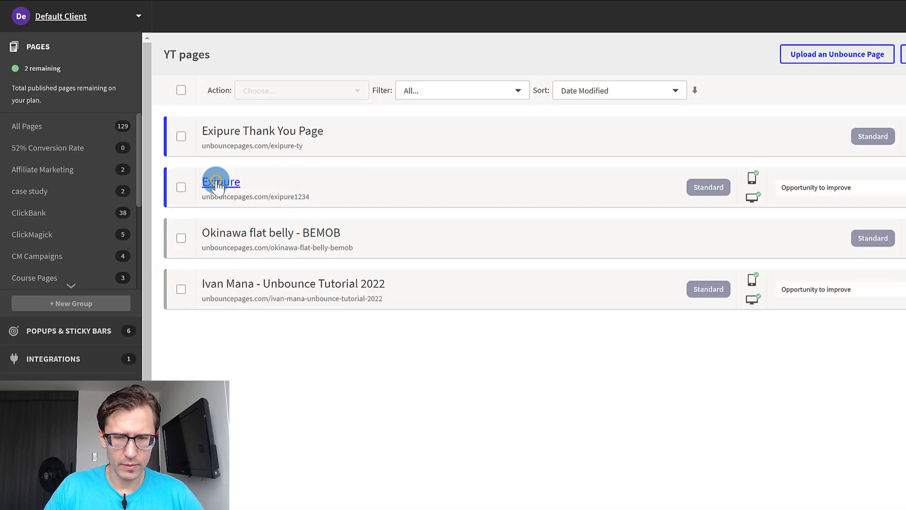
left_click(220, 183)
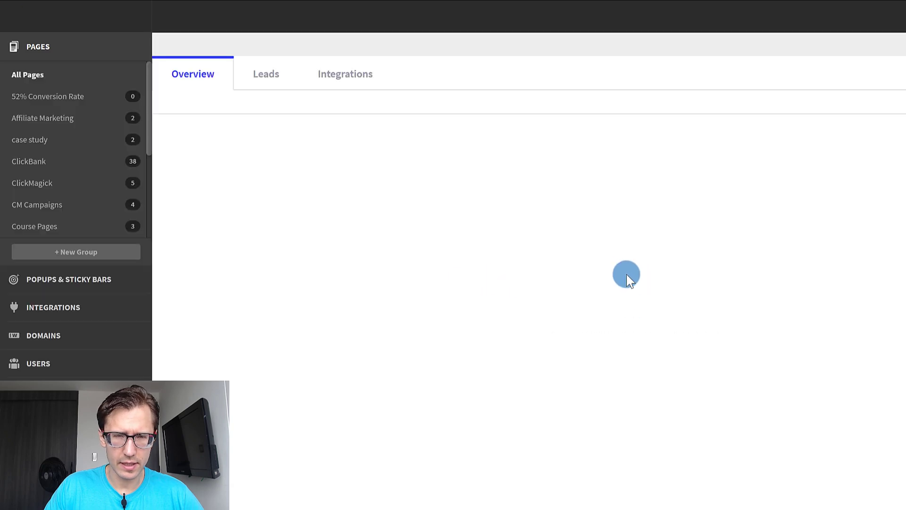
Open the standard variant of the Exipure landing page for editing in the builder.
scroll(693, 368, "down", 3)
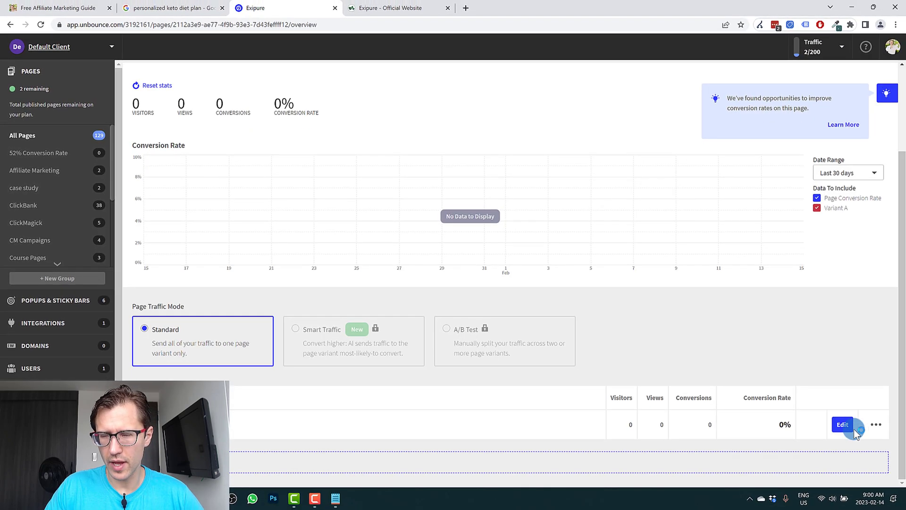
left_click(843, 425)
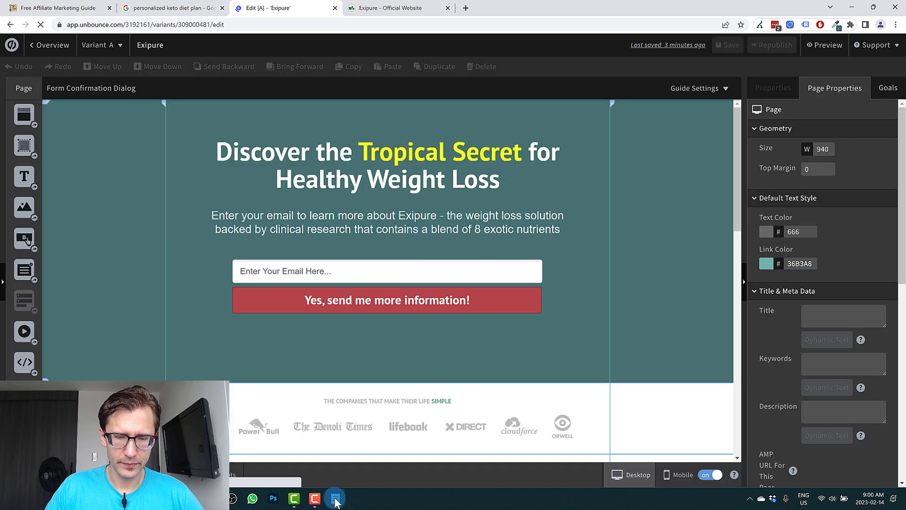
left_click(336, 498)
key("Delete")
left_click(171, 332)
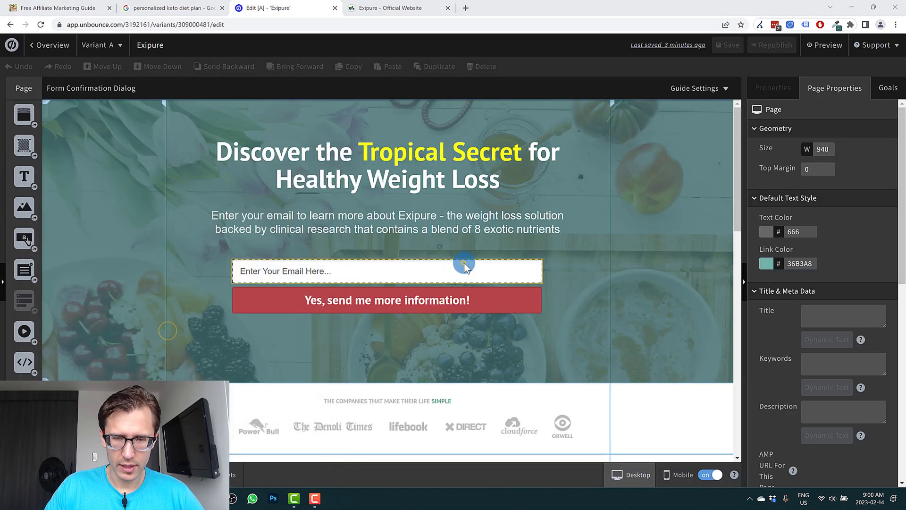
left_click(467, 271)
left_click(821, 273)
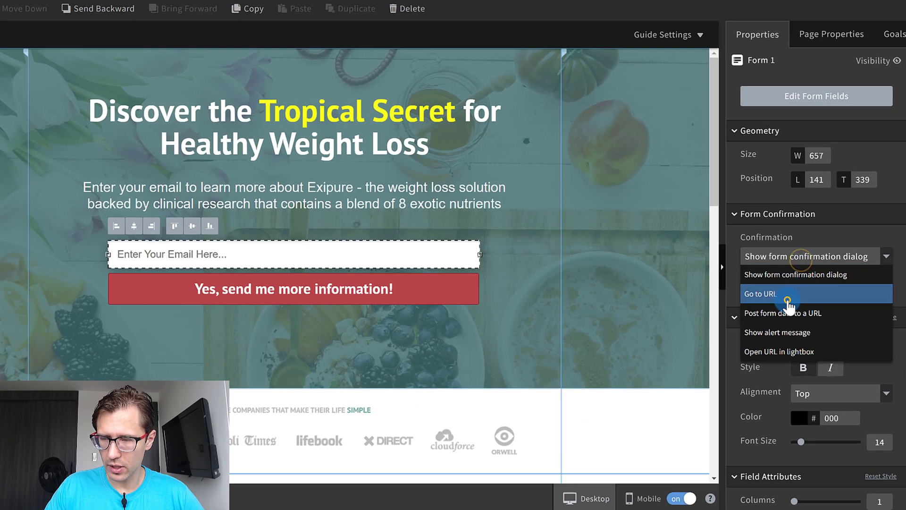
left_click(791, 302)
left_click(749, 297)
key("ctrl+v")
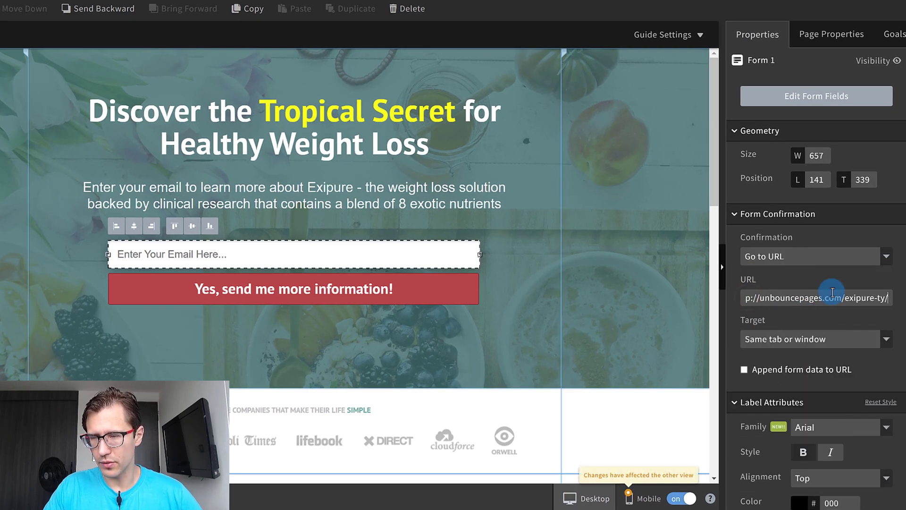
left_click(792, 256)
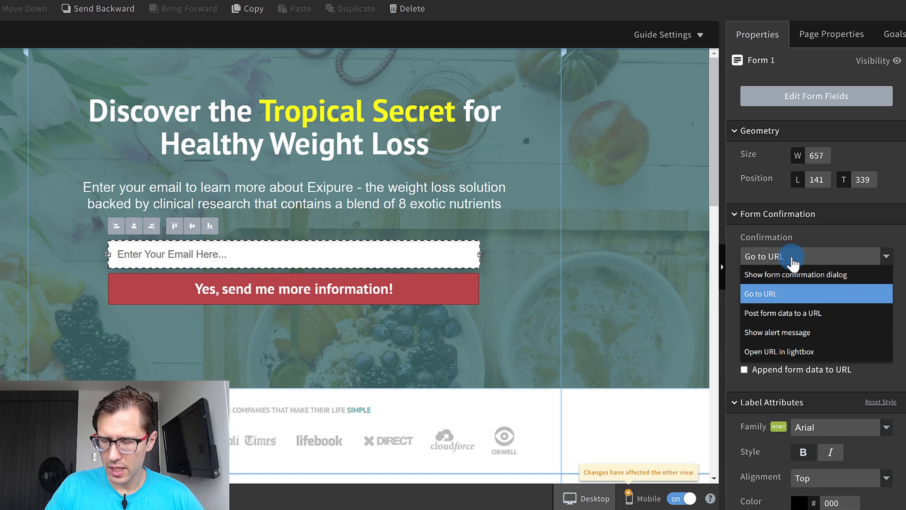
right_click(793, 257)
left_click(815, 236)
left_click(816, 255)
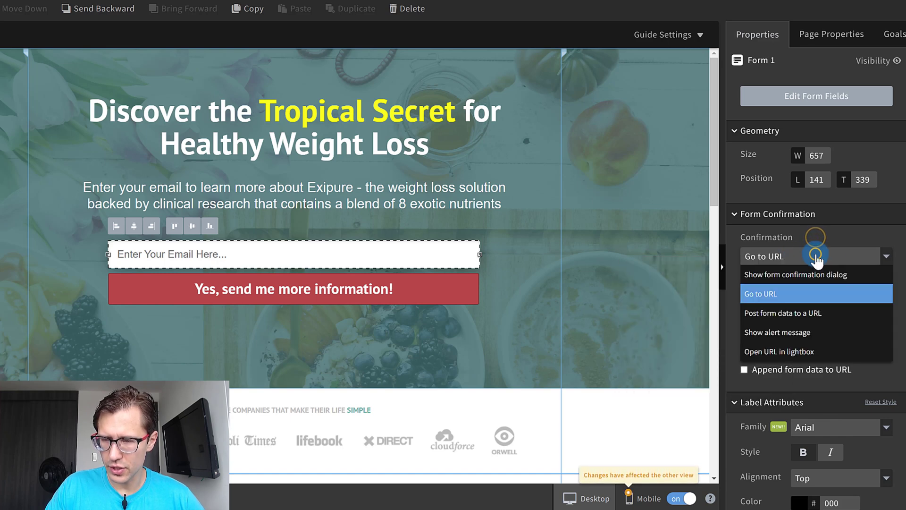
left_click(816, 259)
Save and republish the Exipure landing page, and dismiss the publishing confirmation.
left_click(732, 47)
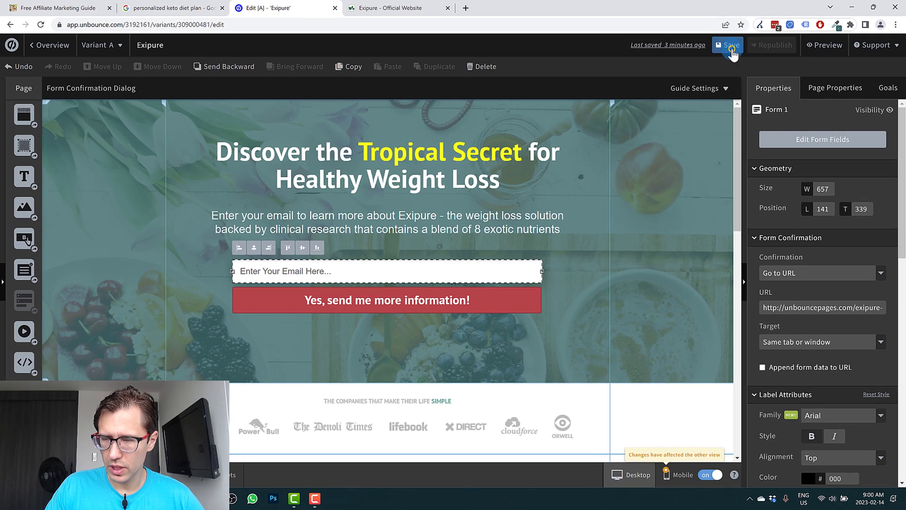
left_click(421, 271)
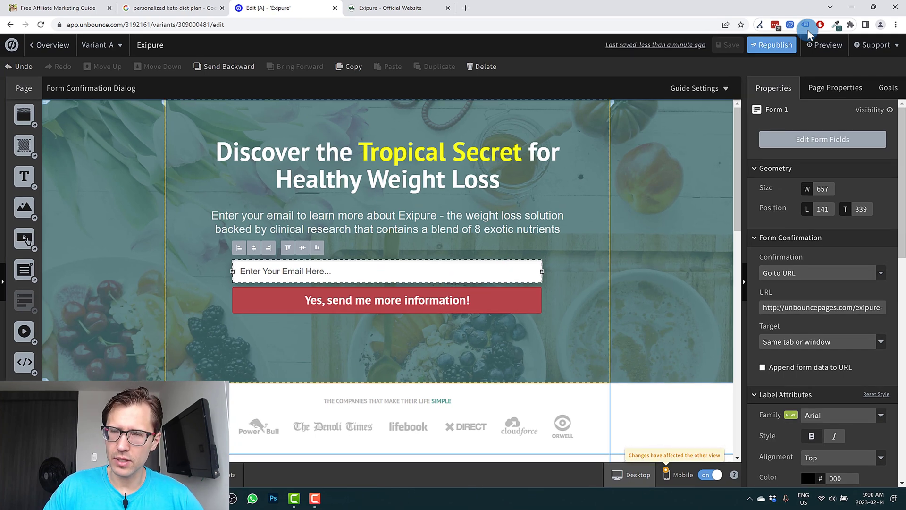
left_click(753, 46)
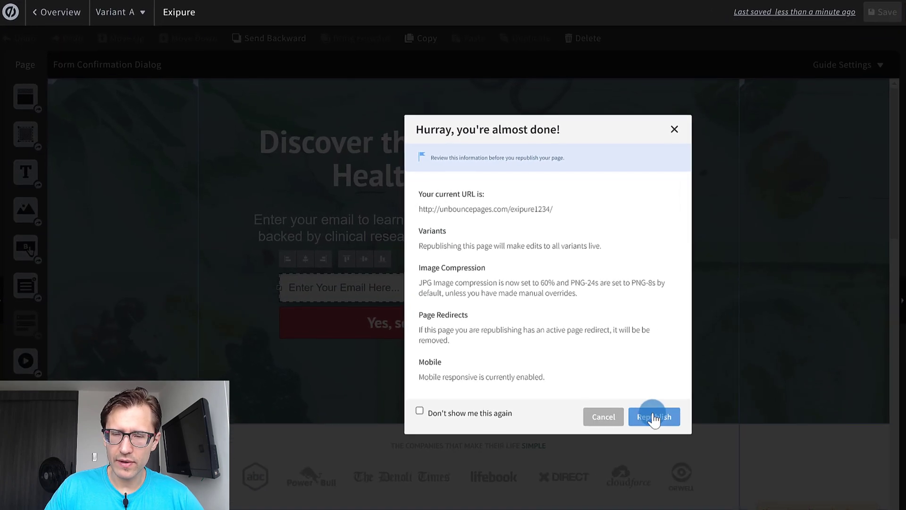
left_click(540, 378)
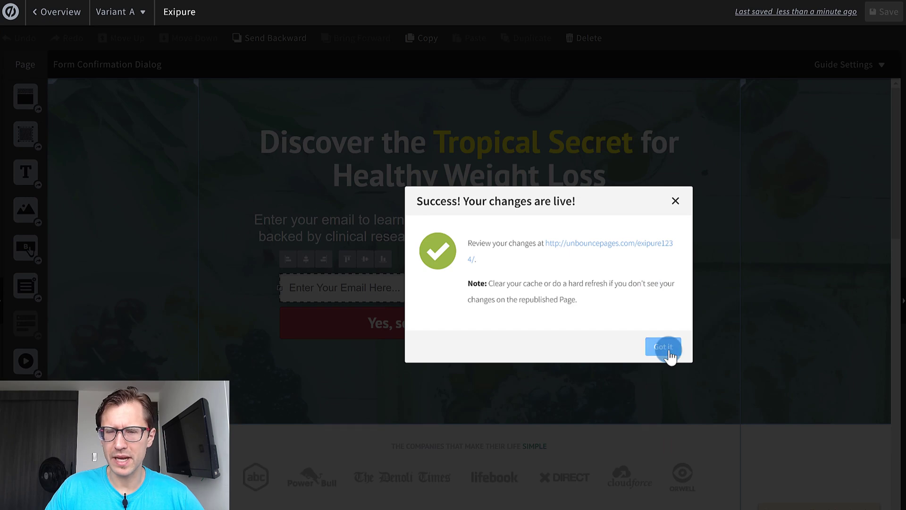
left_click(668, 350)
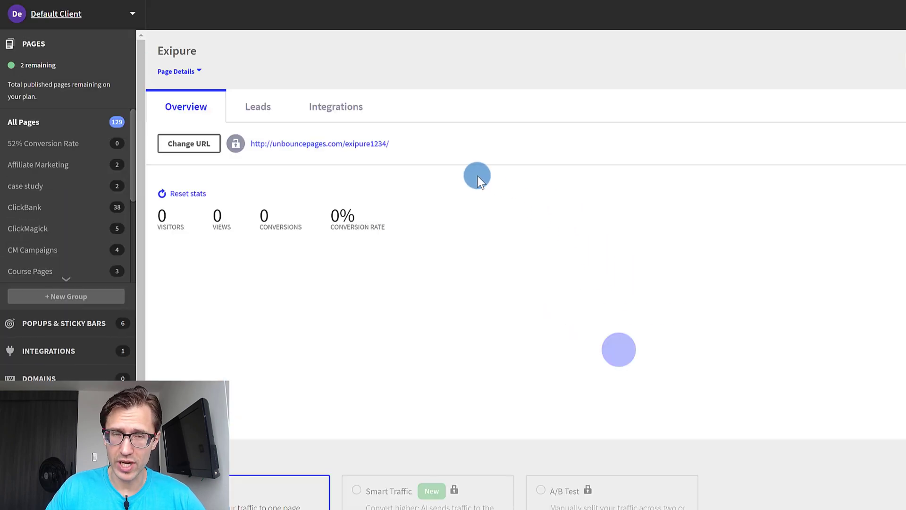
Review the integrations available for the Exipure page, and open its live link to look through the published page.
left_click(333, 108)
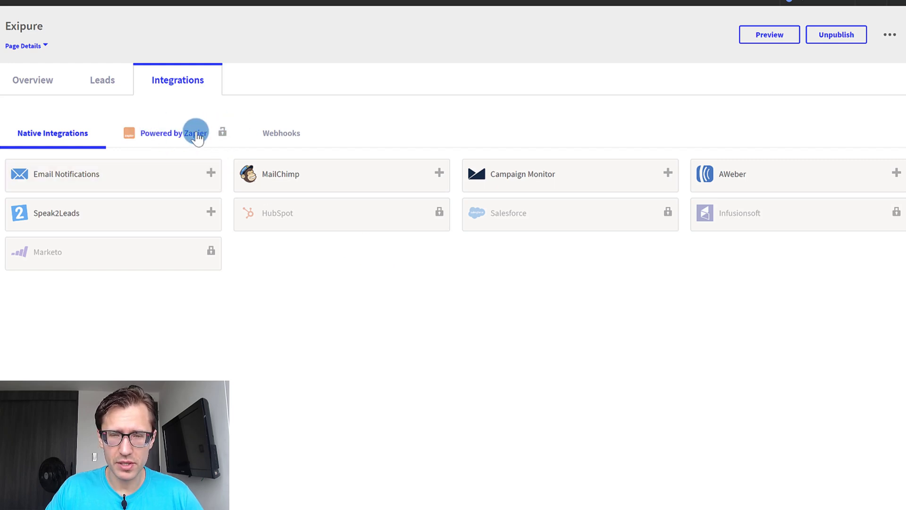
left_click(33, 78)
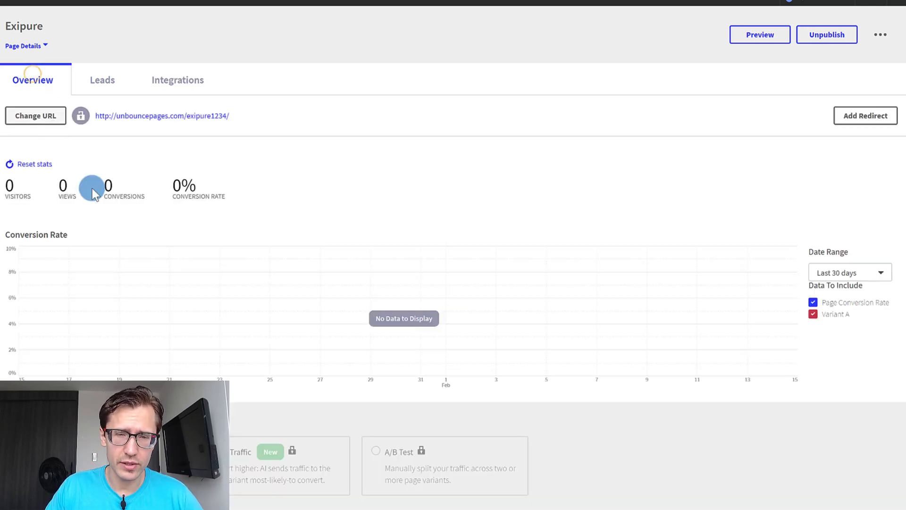
left_click(171, 116)
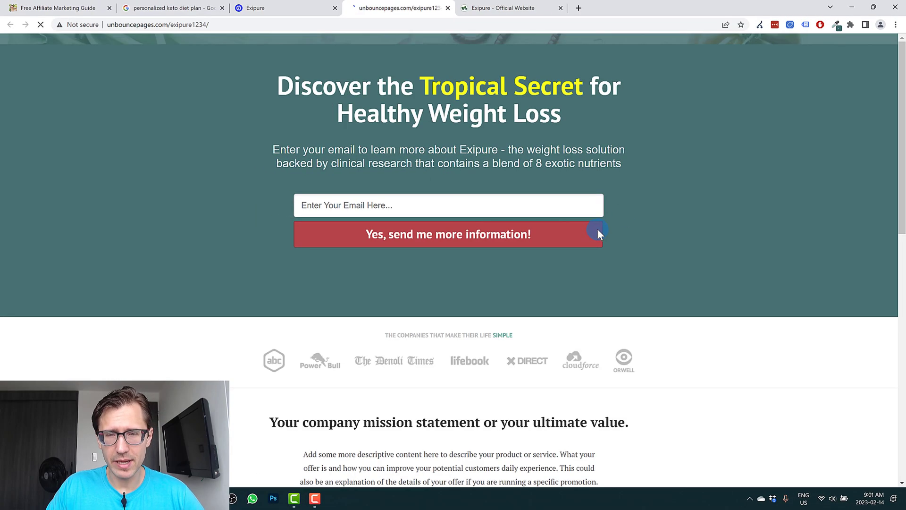
scroll(596, 231, "down", 3)
scroll(520, 312, "down", 8)
scroll(500, 298, "up", 11)
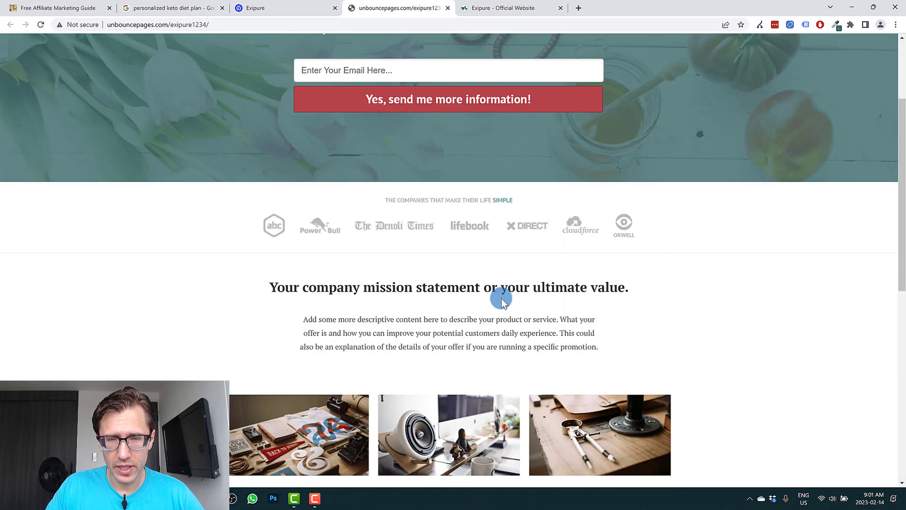
Submit a test e-mail address through the live form and check the address of the page it leads to.
left_click(331, 205)
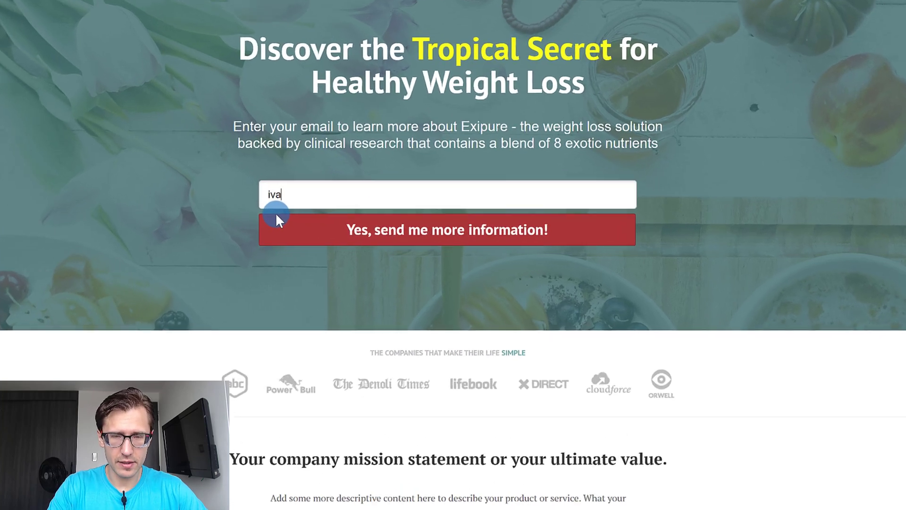
left_click(265, 213)
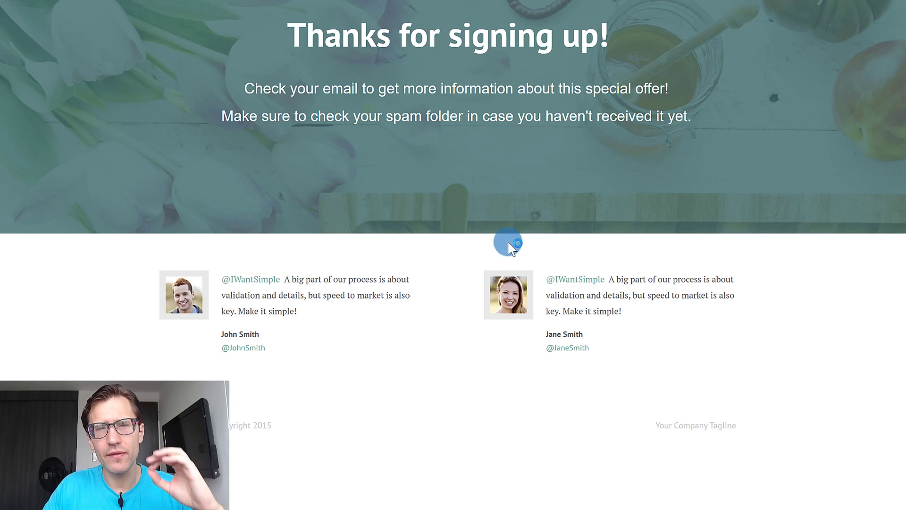
left_click_drag(210, 29, 98, 35)
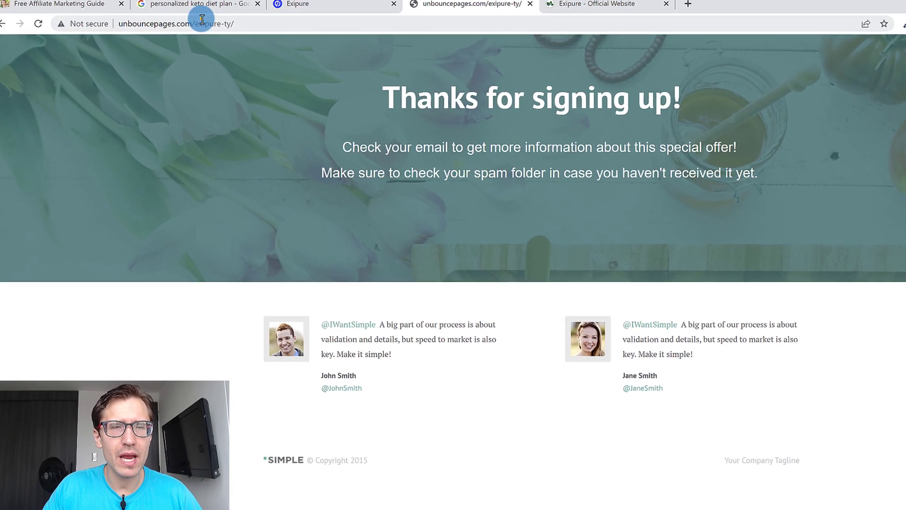
right_click(274, 159)
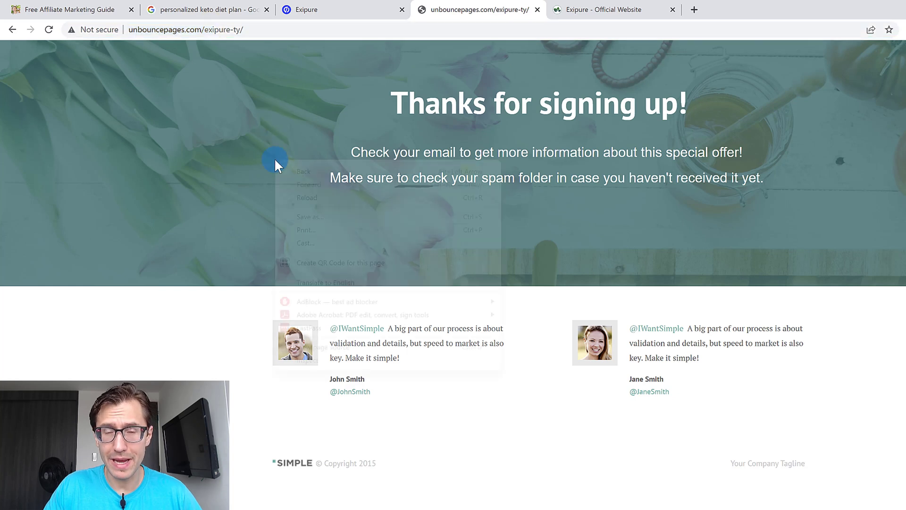
left_click(214, 170)
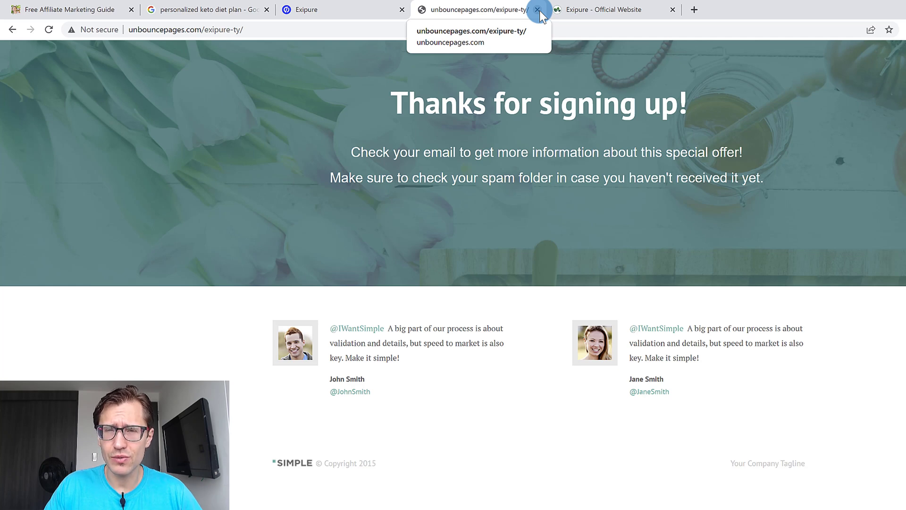
Review the search results for "personalized keto diet plan" and return to the live thank you page.
left_click(214, 10)
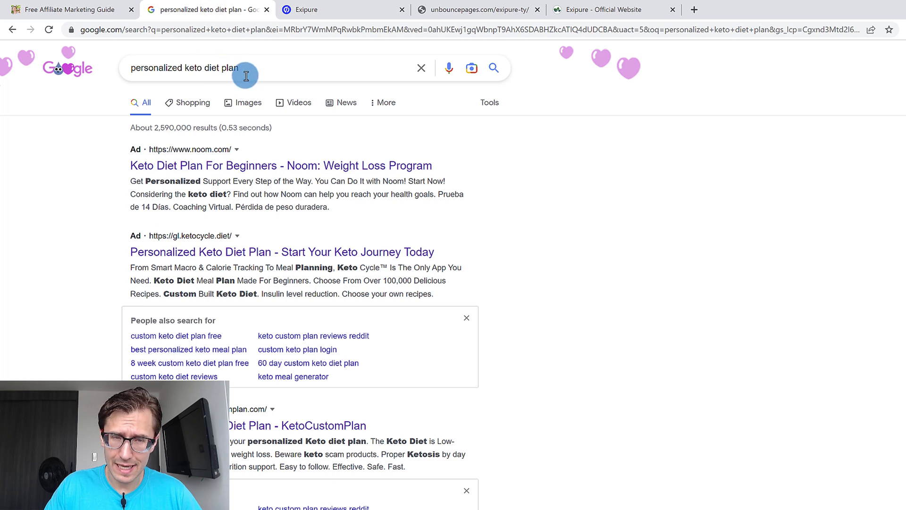
left_click_drag(239, 69, 124, 78)
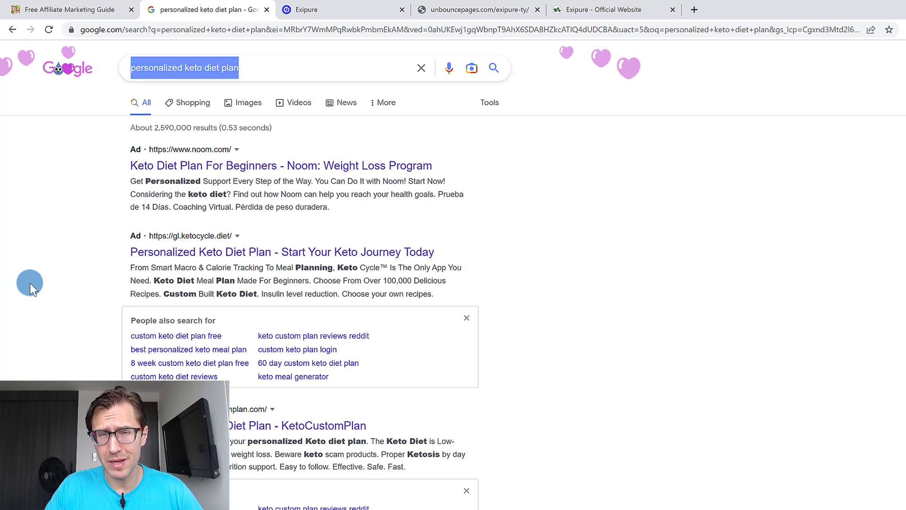
left_click(30, 282)
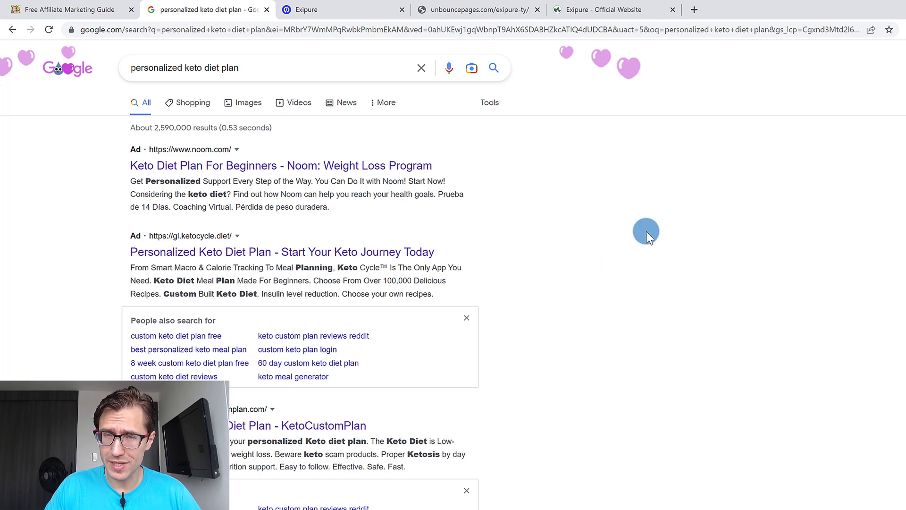
left_click(524, 10)
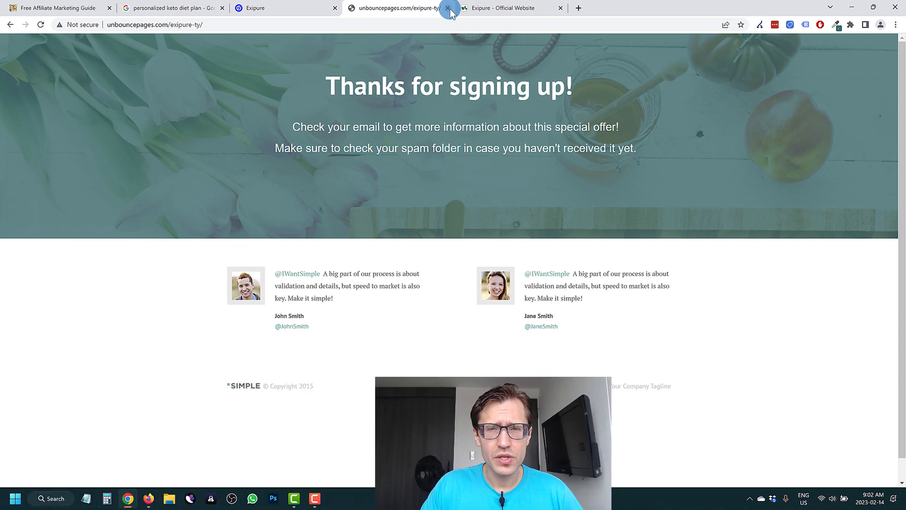
Close the live thank you page, open the ivanmana.com website in place of the official Exipure page, and show its list of courses.
left_click(448, 9)
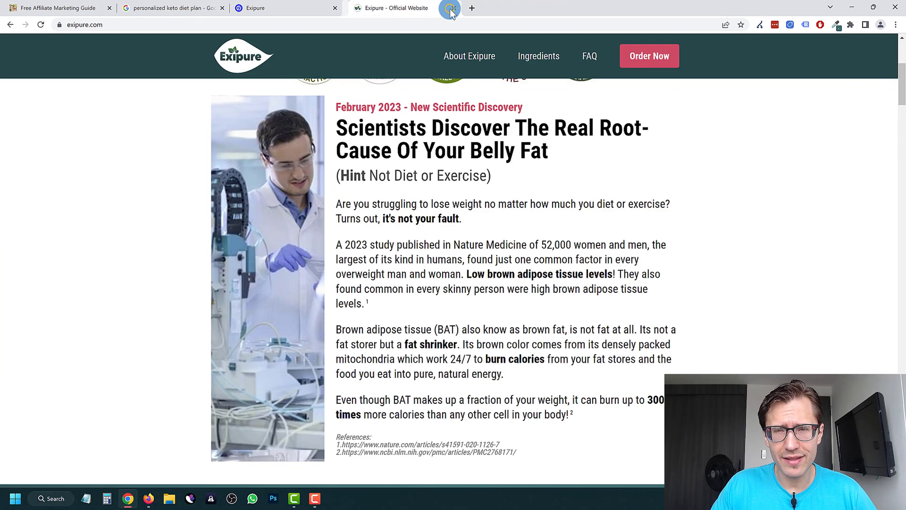
left_click(401, 27)
type("ivanmaa")
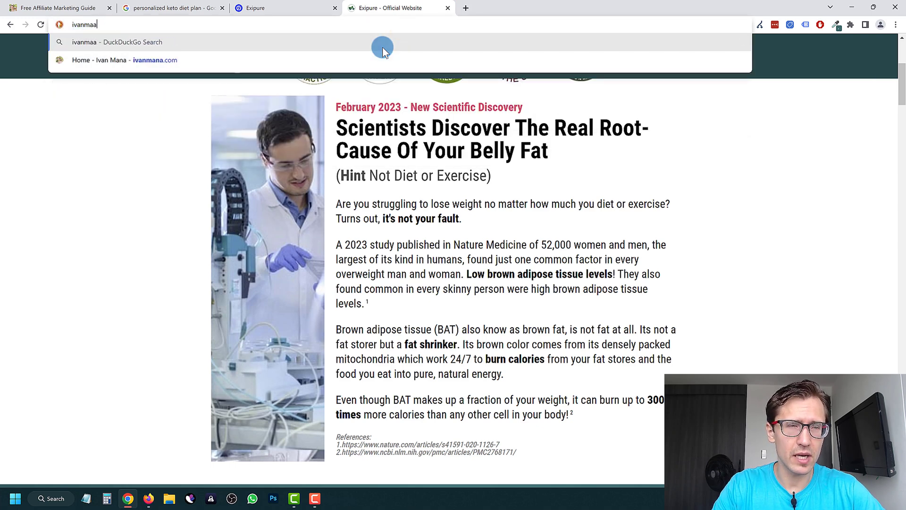
key("BackSpace")
type("na.co")
key("Return")
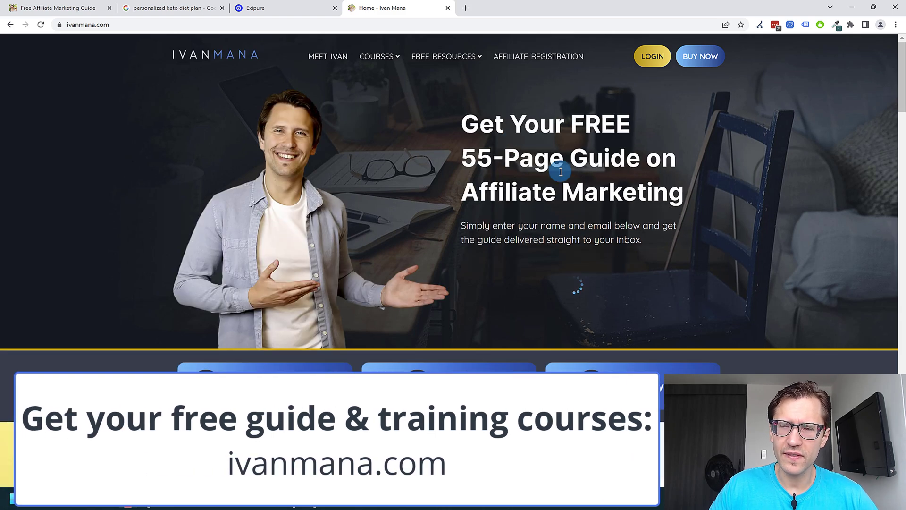
mouse_move(381, 63)
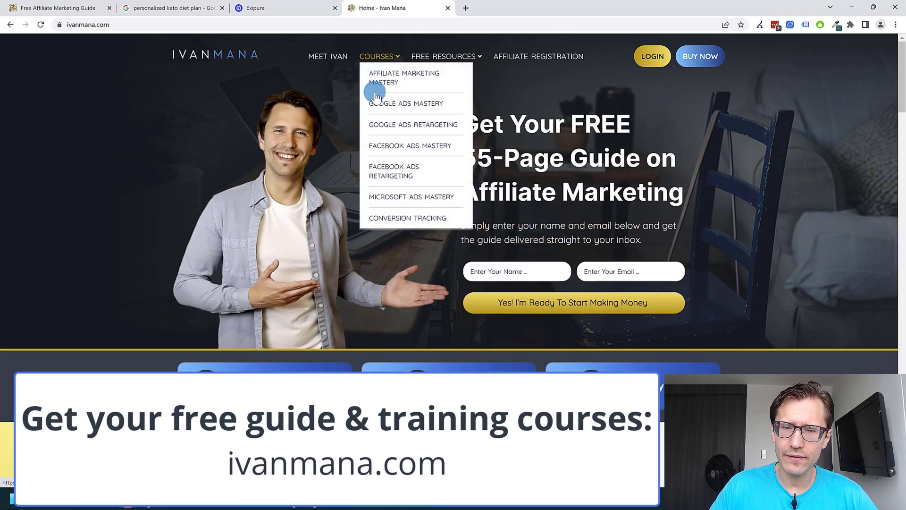